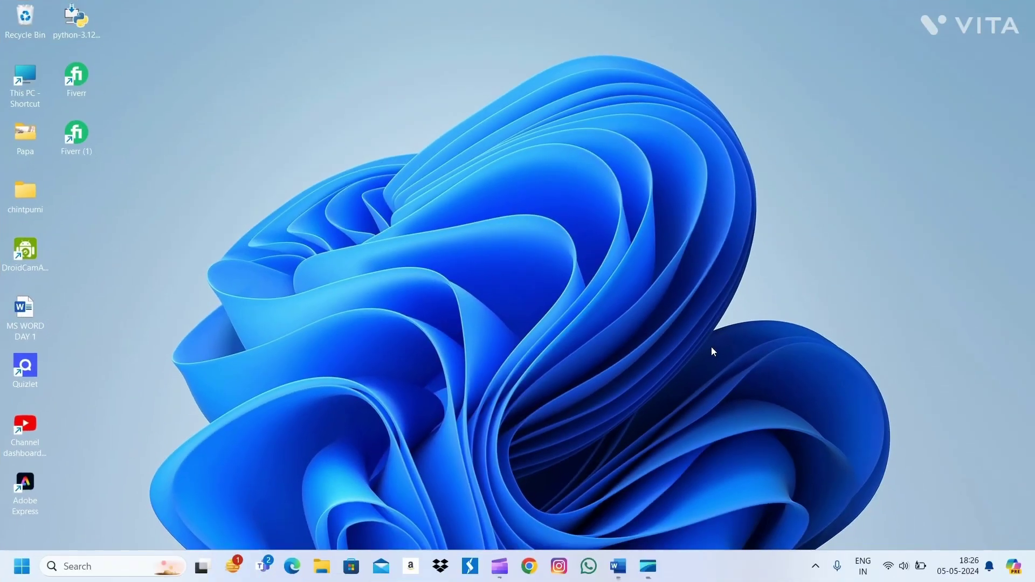
Launch Word from the taskbar to get a blank Document1.
{"action": "left_click", "coordinate": [625, 566]}
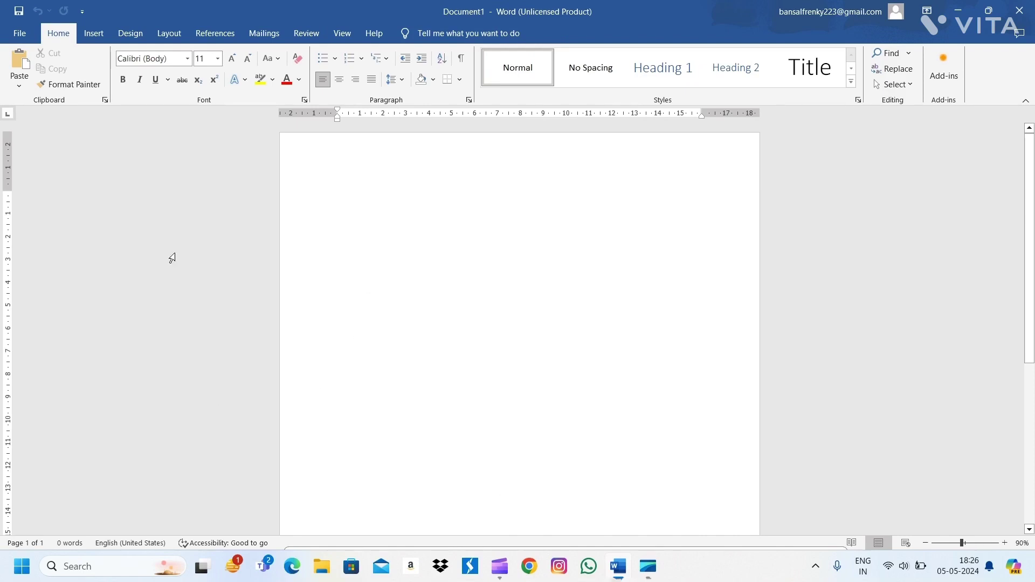
Draw a Punched Tape wave band, centre it, and Ctrl-drag copies beneath to stack three bands.
{"action": "left_click", "coordinate": [99, 41]}
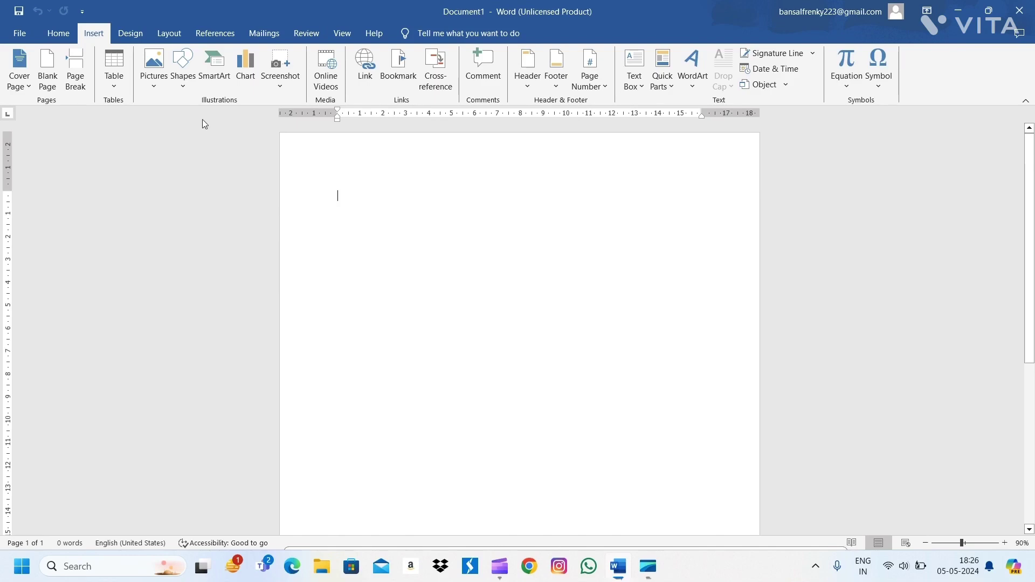
{"action": "left_click", "coordinate": [180, 68]}
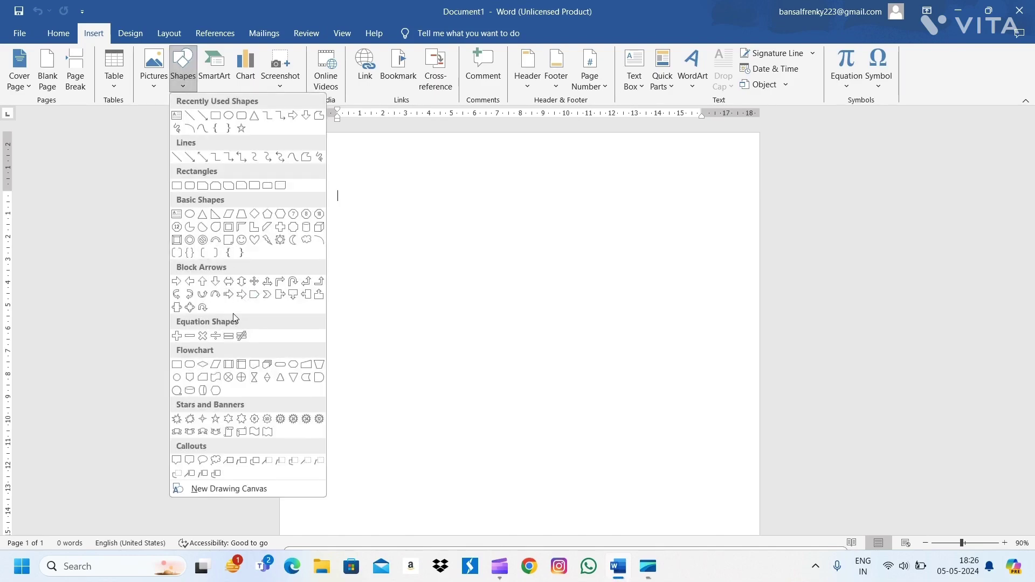
{"action": "left_click", "coordinate": [216, 377]}
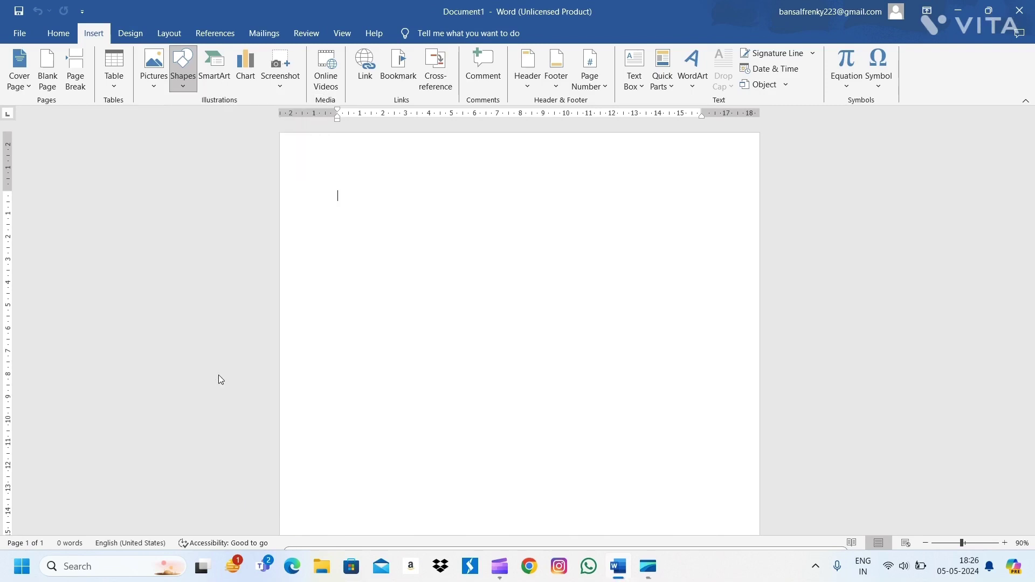
{"action": "left_click_drag", "start_coordinate": [427, 169], "coordinate": [576, 213]}
{"action": "left_click_drag", "start_coordinate": [504, 183], "coordinate": [540, 185]}
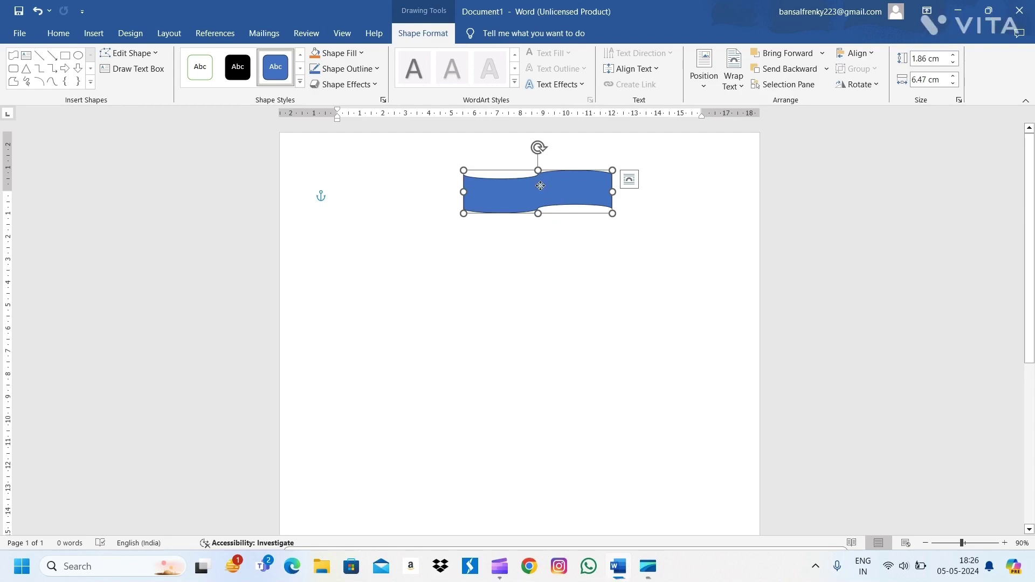
{"action": "left_click_drag", "start_coordinate": [540, 185], "coordinate": [542, 252]}
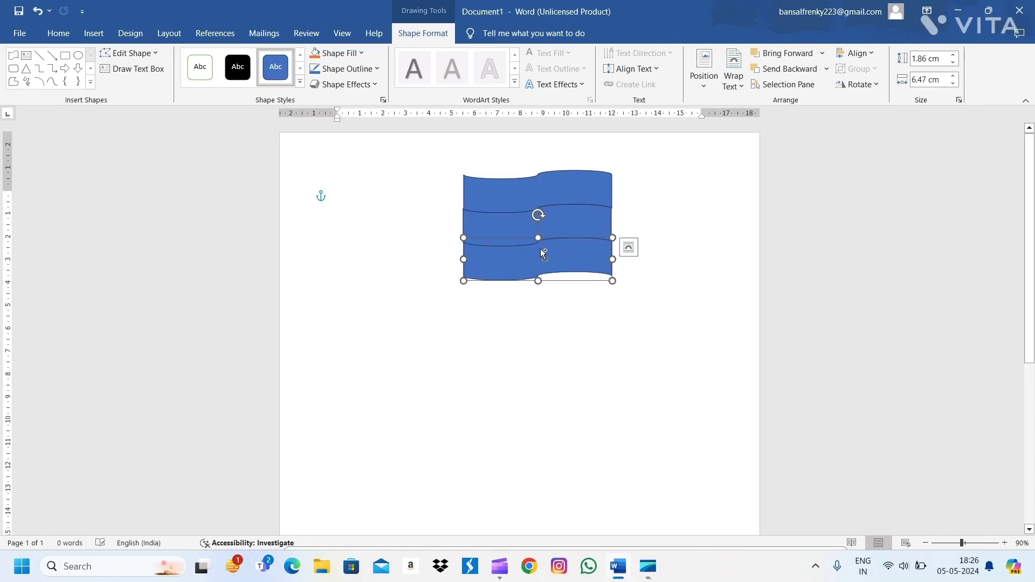
Fill the top wave band gold.
{"action": "left_click", "coordinate": [527, 198]}
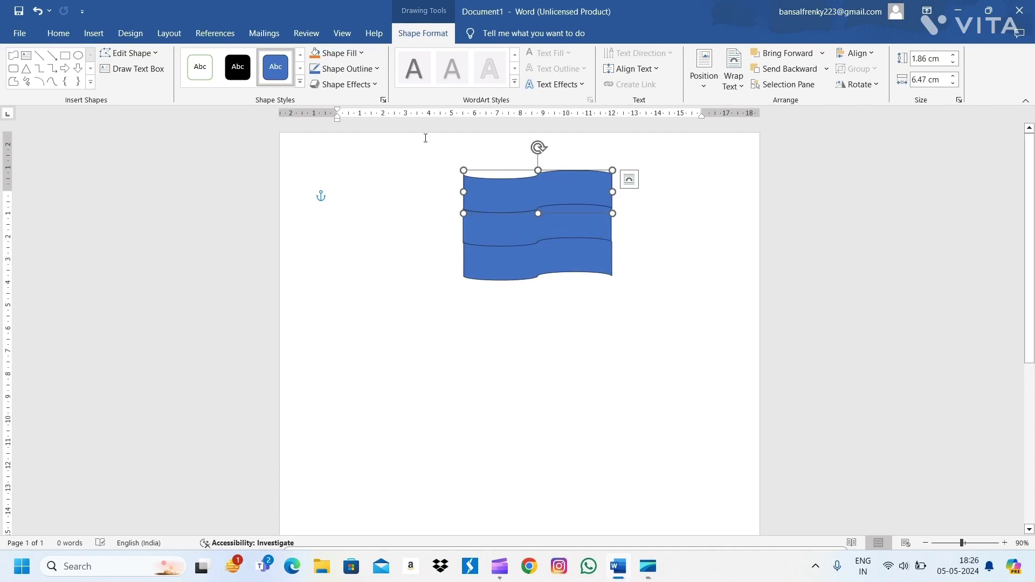
{"action": "left_click", "coordinate": [347, 54]}
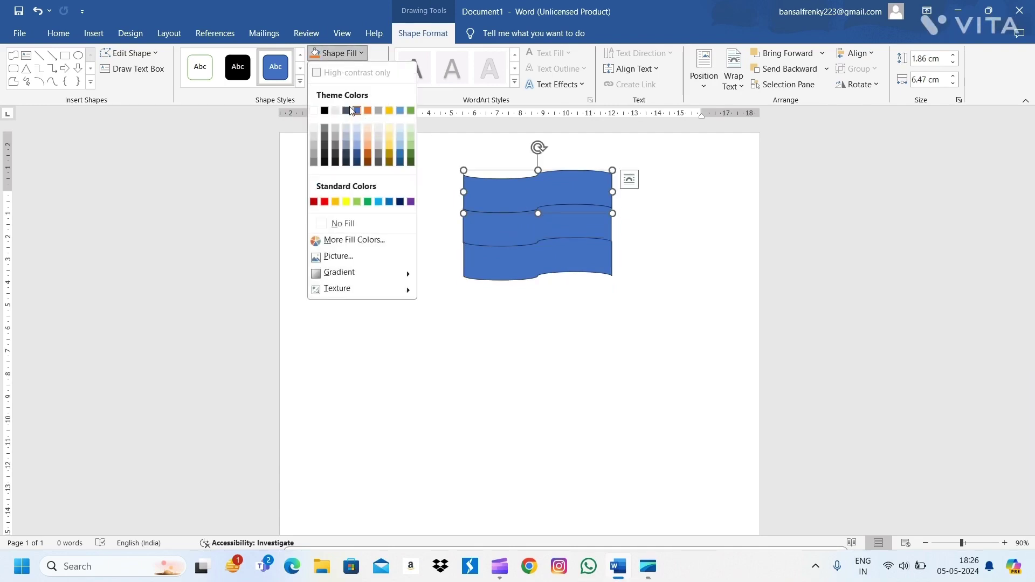
{"action": "left_click", "coordinate": [367, 112]}
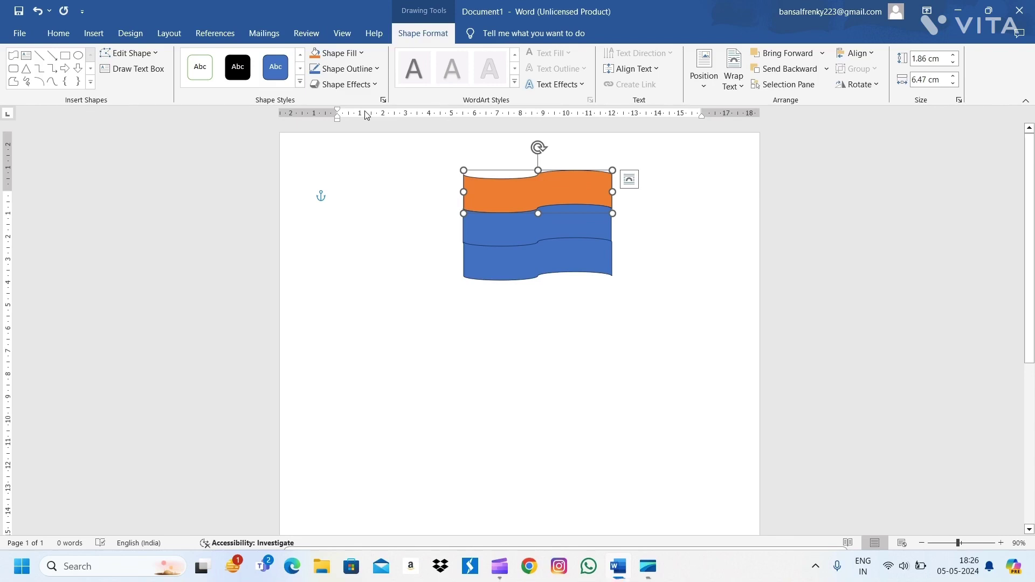
{"action": "left_click", "coordinate": [344, 54]}
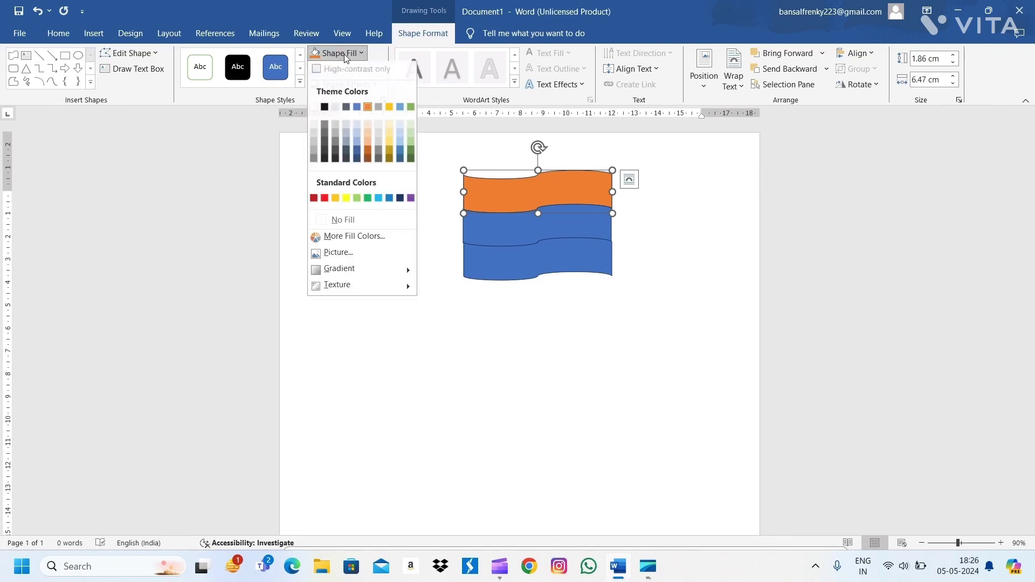
{"action": "left_click", "coordinate": [336, 201]}
{"action": "left_click", "coordinate": [338, 203]}
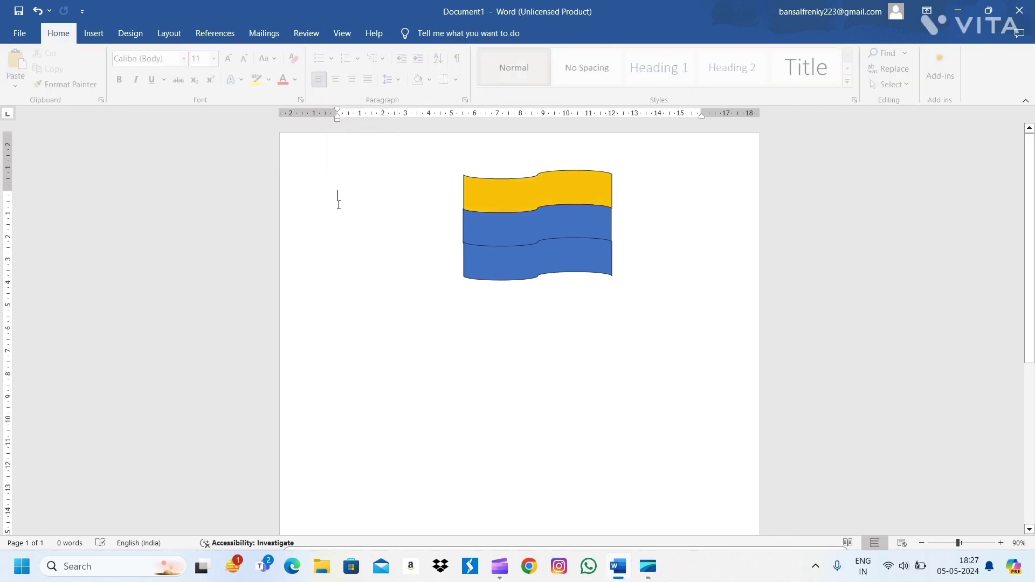
Fill the bottom wave band green and the middle band white.
{"action": "left_click", "coordinate": [493, 273]}
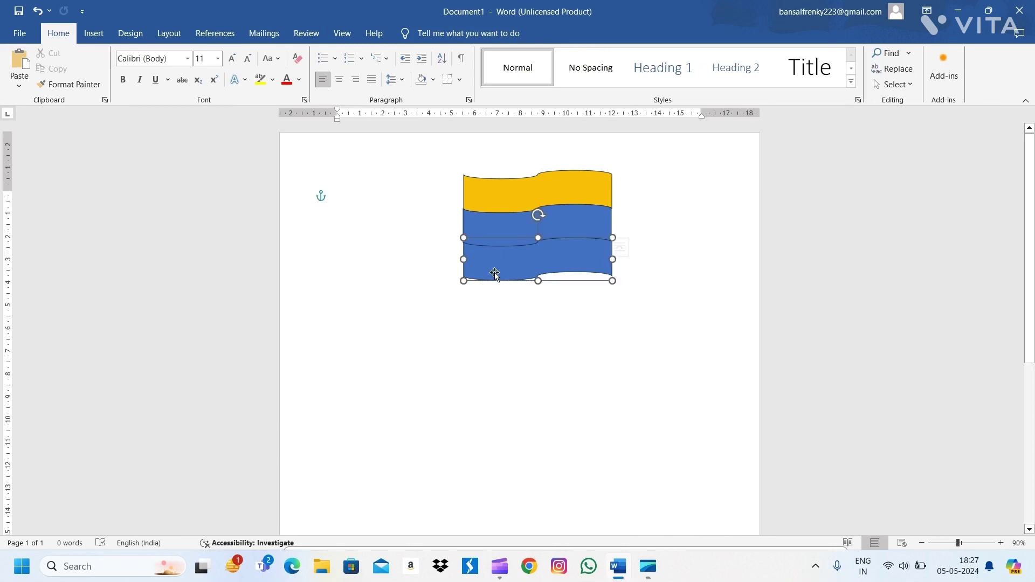
{"action": "left_click", "coordinate": [318, 52]}
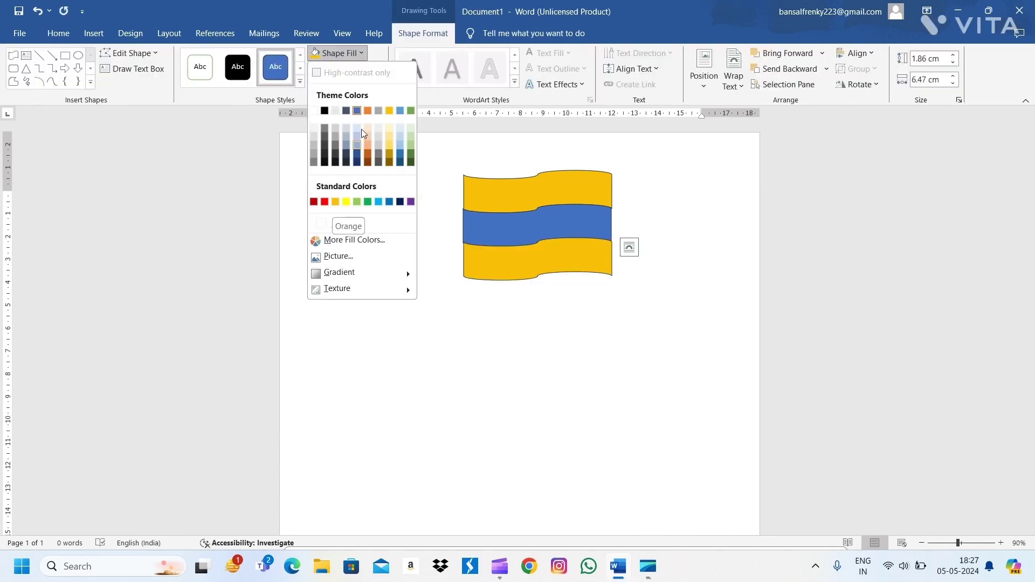
{"action": "left_click", "coordinate": [357, 202]}
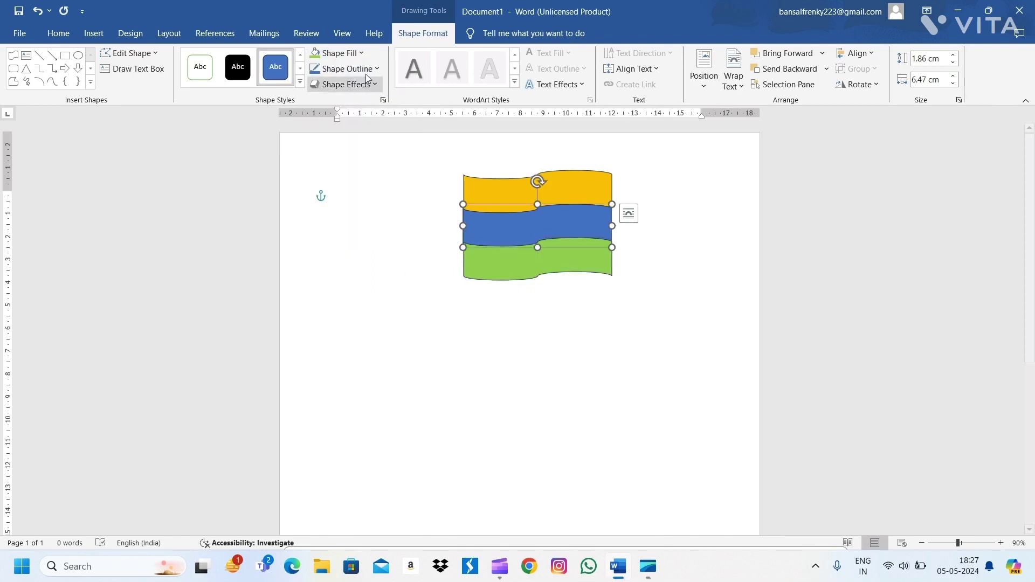
{"action": "left_click", "coordinate": [360, 57]}
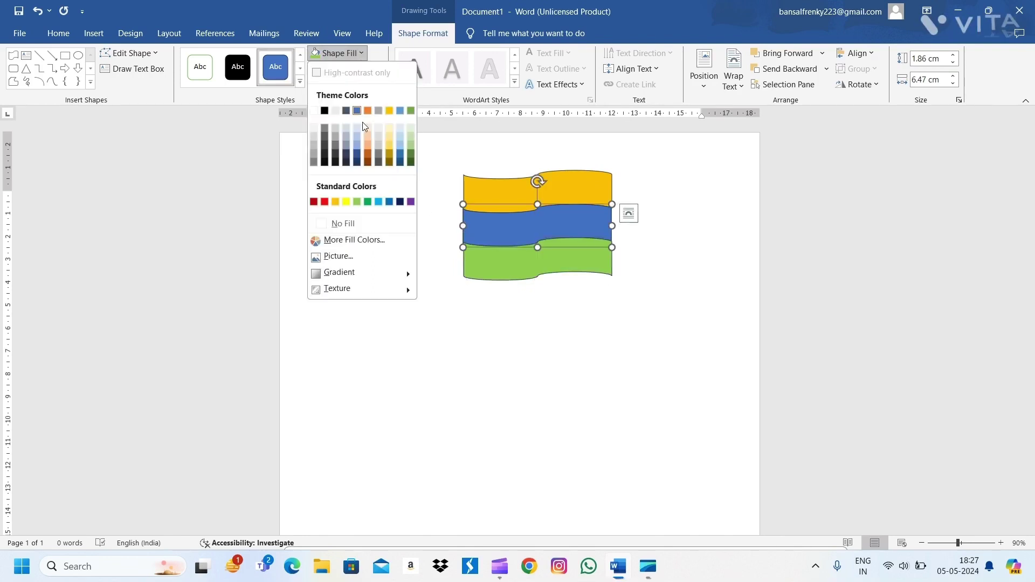
{"action": "left_click", "coordinate": [315, 111]}
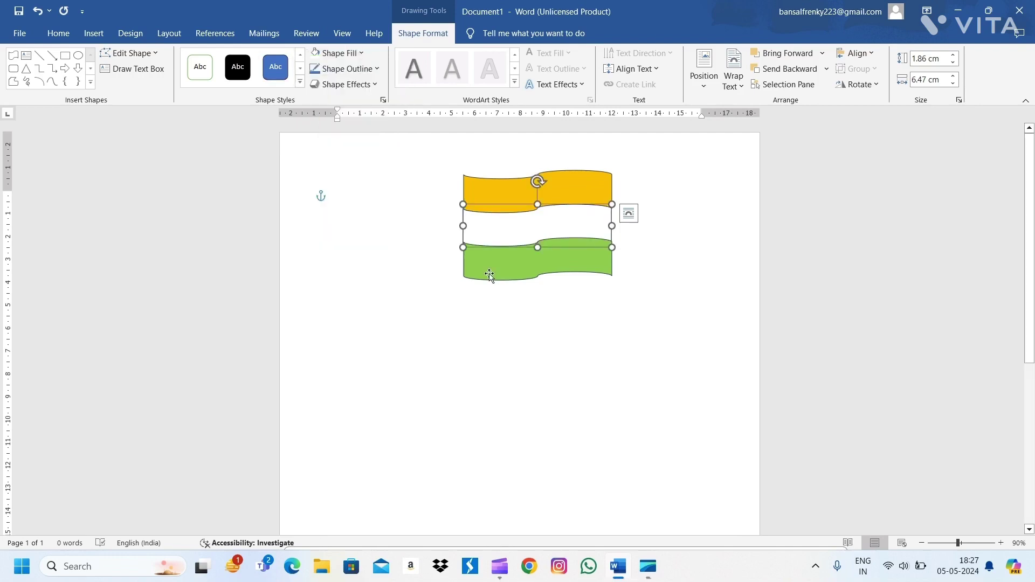
{"action": "left_click", "coordinate": [464, 343]}
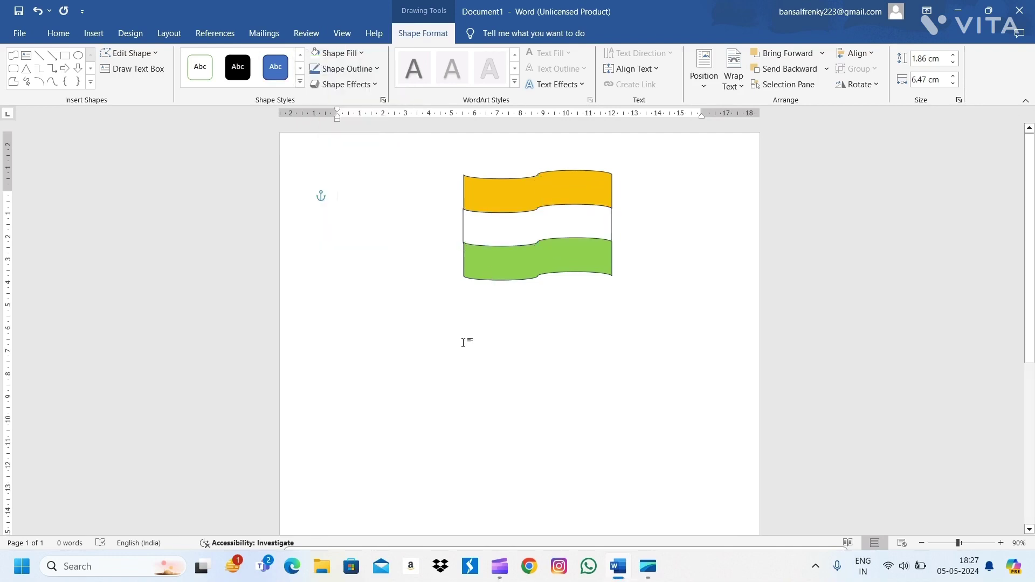
{"action": "left_click", "coordinate": [488, 208]}
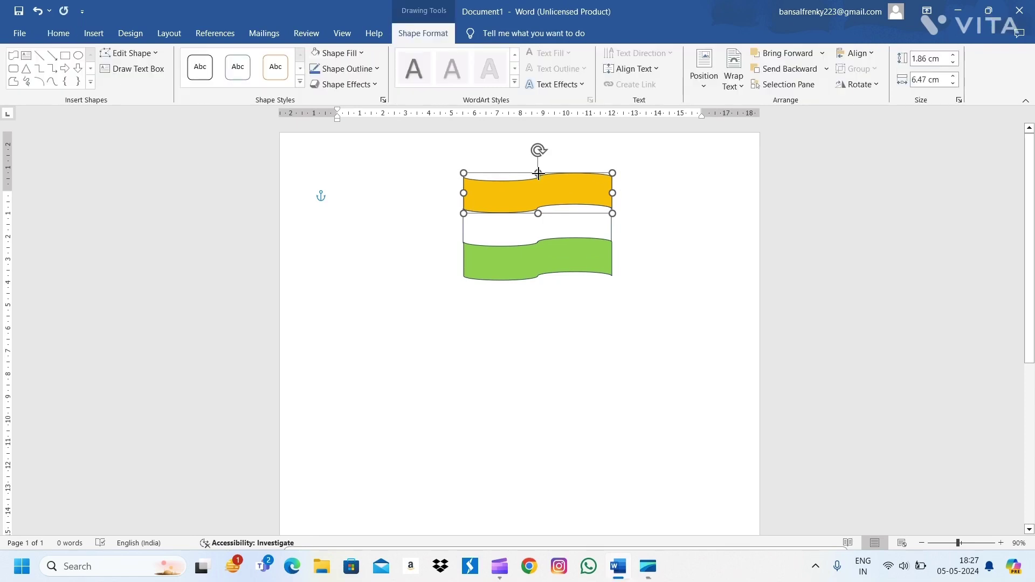
Shorten the white and green bands from their tops, then nudge green up and gold down to close gaps.
{"action": "left_click", "coordinate": [537, 227]}
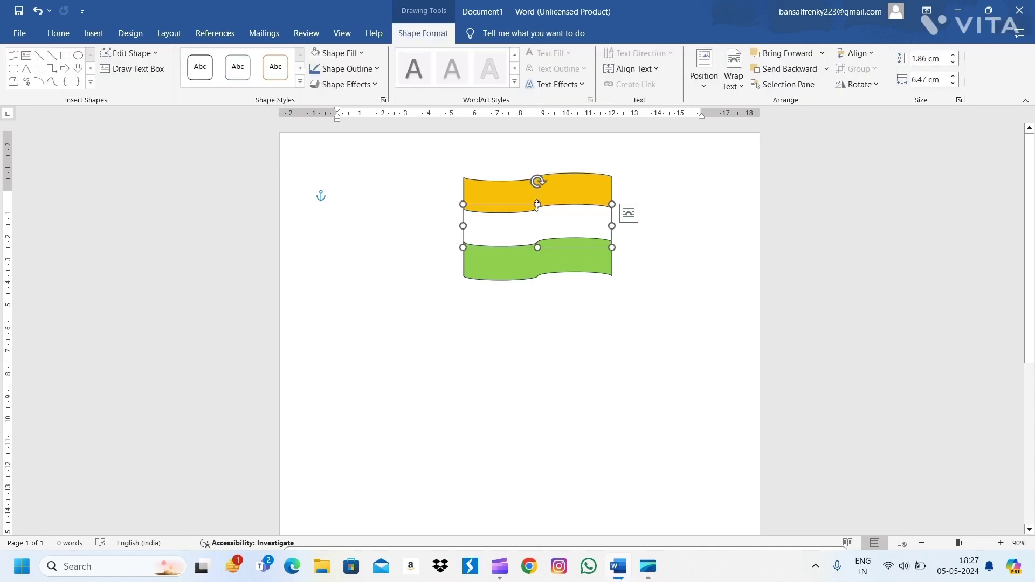
{"action": "left_click_drag", "start_coordinate": [538, 205], "coordinate": [537, 209]}
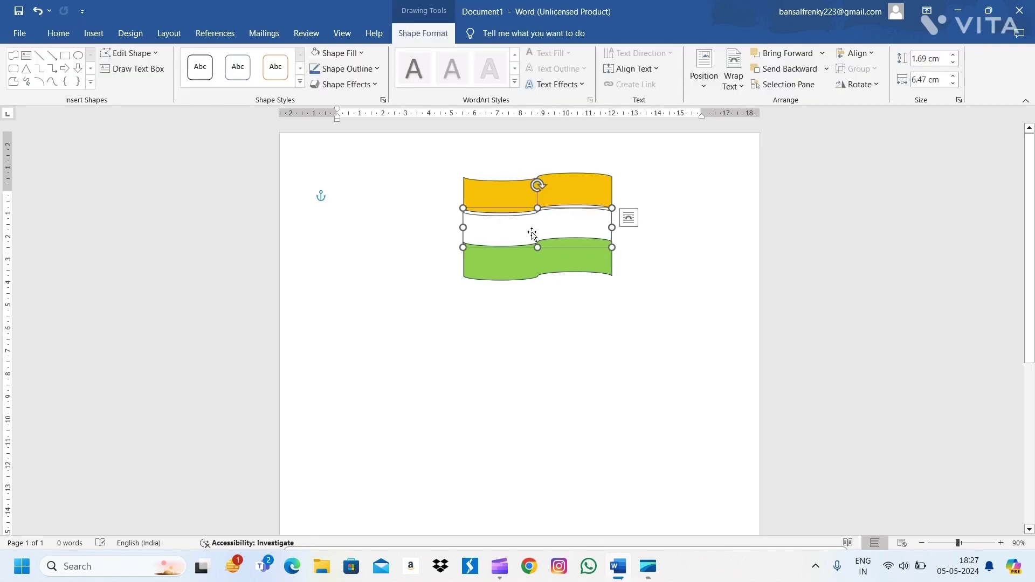
{"action": "left_click", "coordinate": [520, 265]}
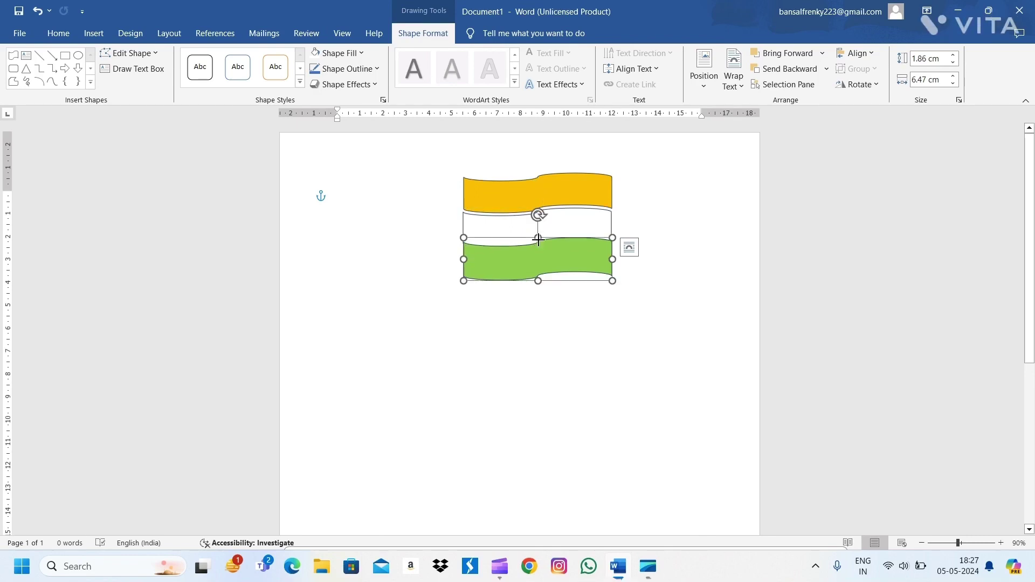
{"action": "left_click_drag", "start_coordinate": [538, 238], "coordinate": [539, 243]}
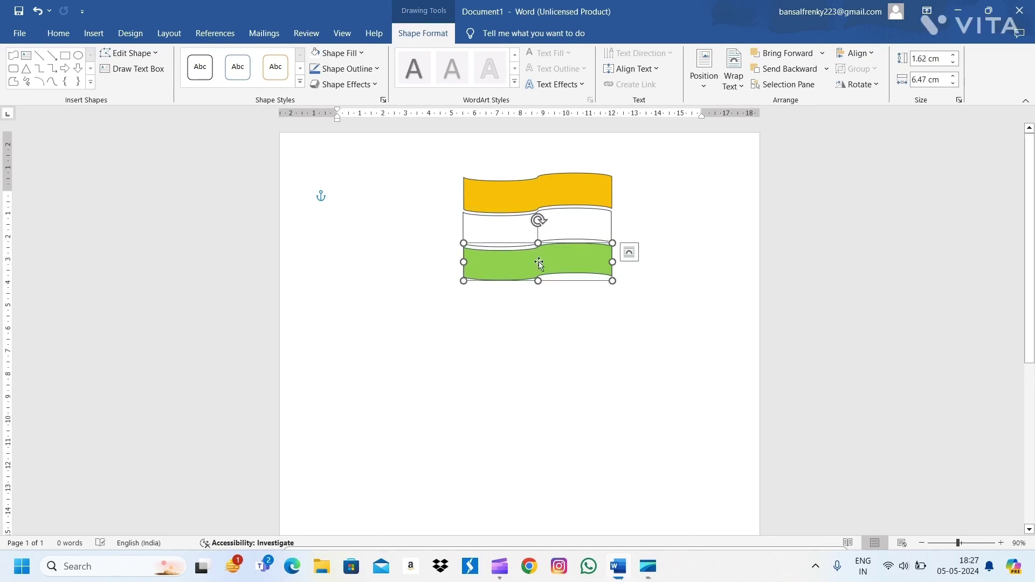
{"action": "key", "text": "Up"}
{"action": "key", "text": "Up"}
{"action": "key", "text": "Up"}
{"action": "key", "text": "Up"}
{"action": "key", "text": "Up"}
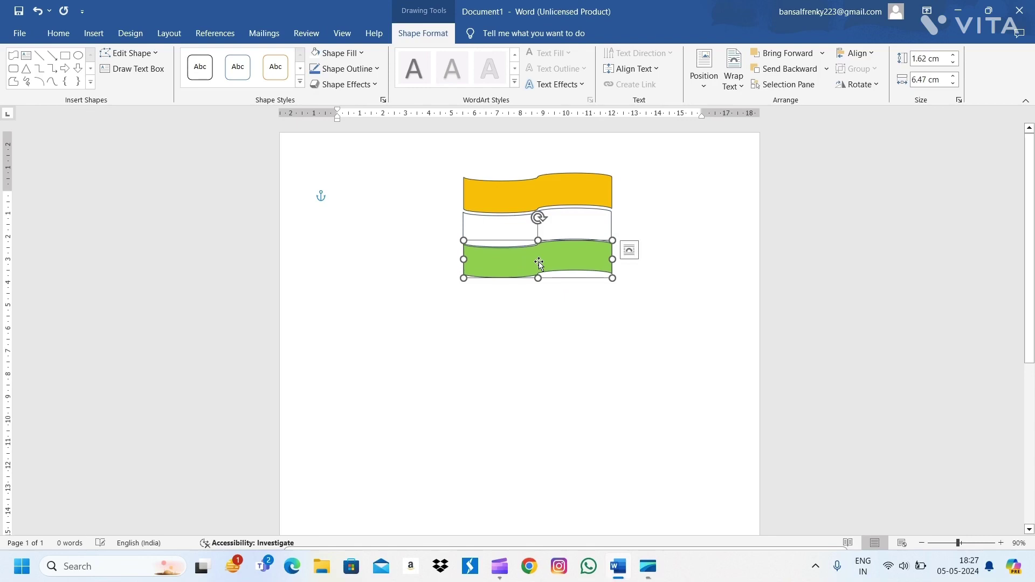
{"action": "left_click", "coordinate": [546, 186]}
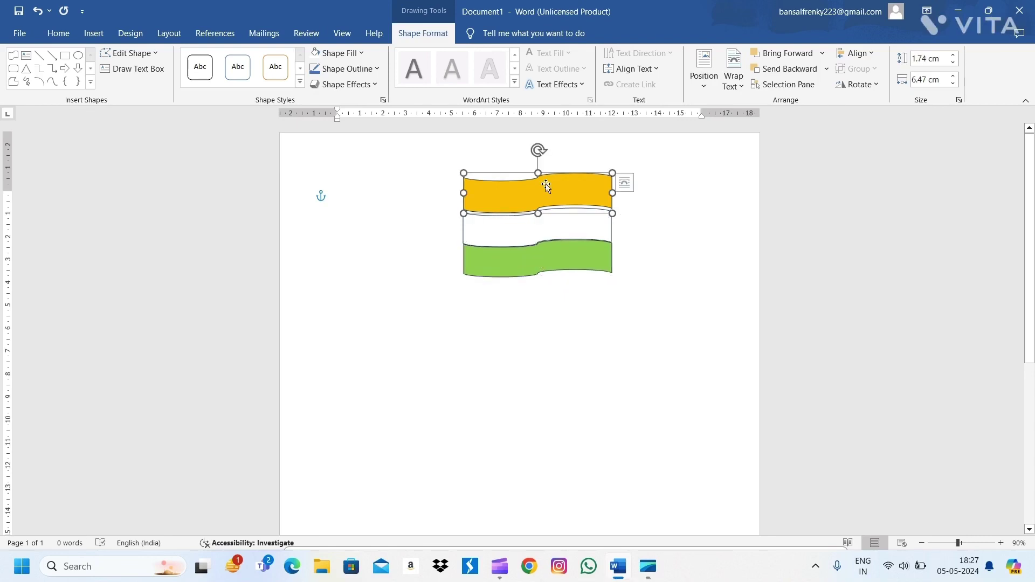
{"action": "key", "text": "Down"}
{"action": "key", "text": "Down"}
{"action": "key", "text": "Down"}
{"action": "key", "text": "Down"}
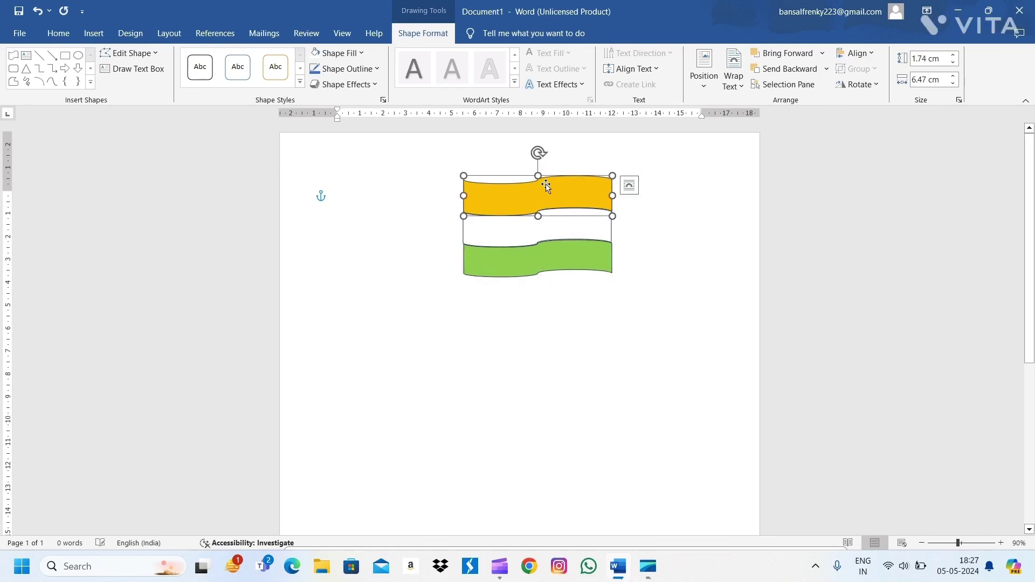
{"action": "left_click", "coordinate": [395, 202]}
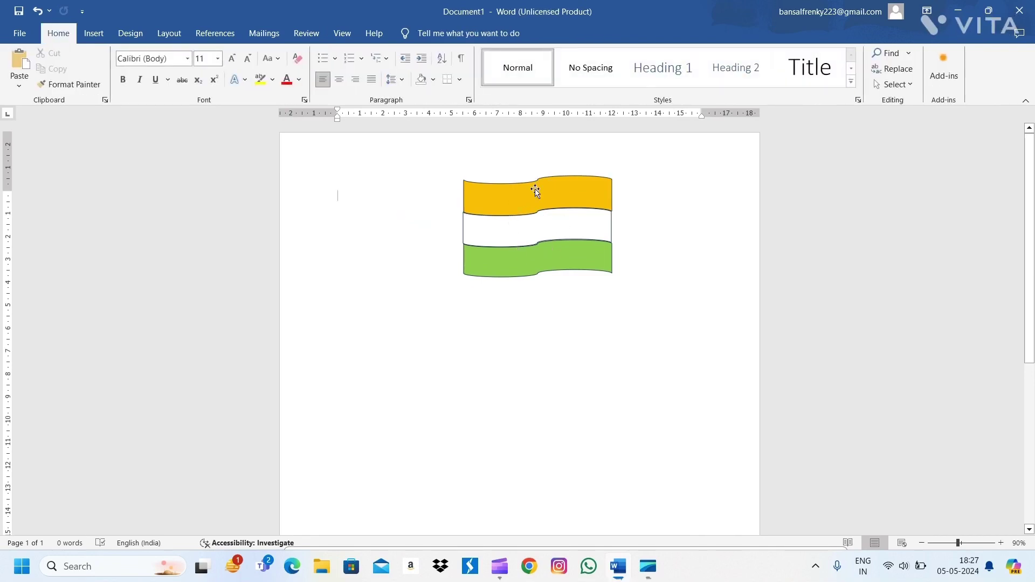
Draw a small oval circle, about 1.27 by 1.34 cm, centred on the white band.
{"action": "left_click", "coordinate": [100, 37]}
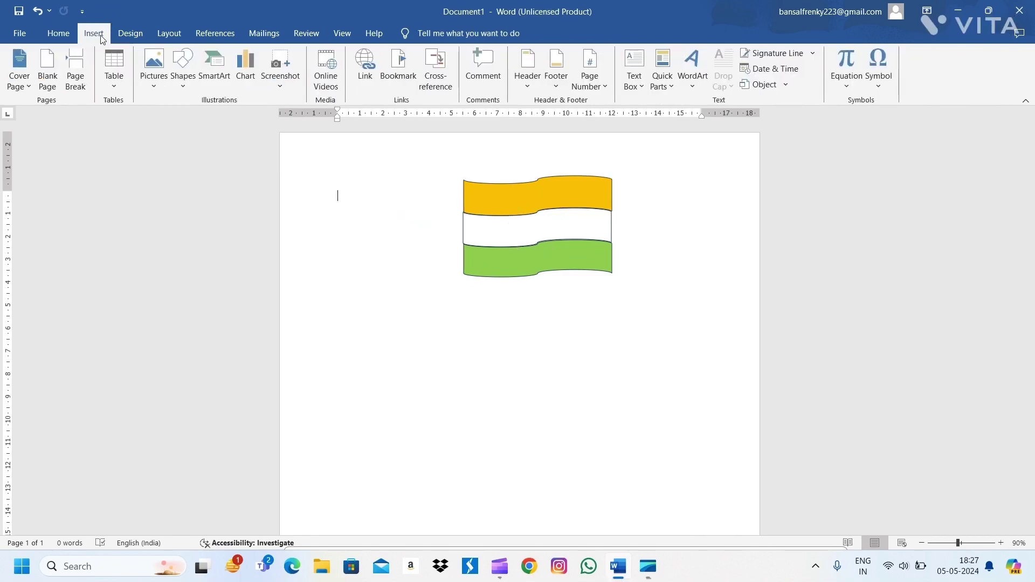
{"action": "left_click", "coordinate": [183, 67]}
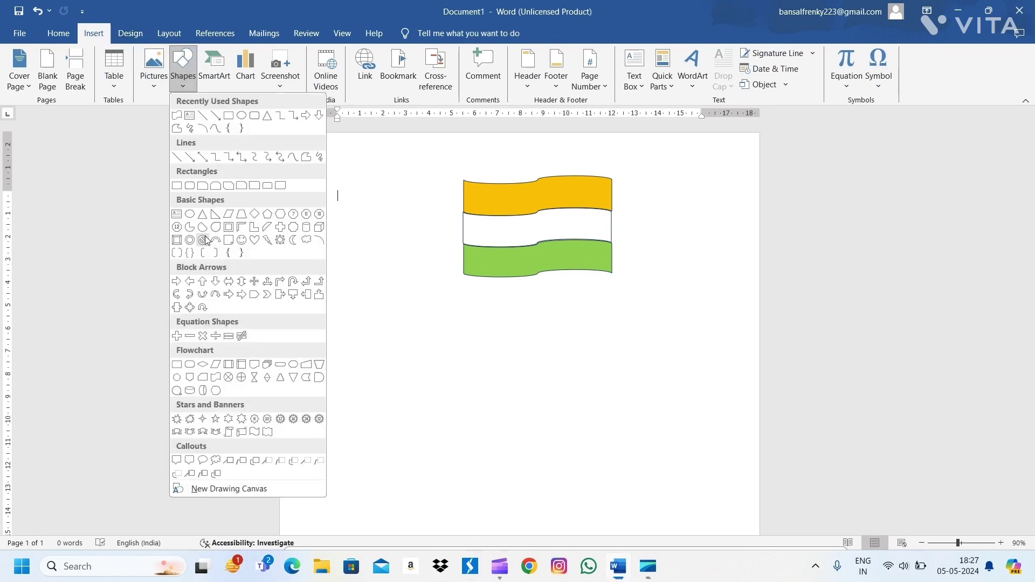
{"action": "left_click", "coordinate": [240, 115]}
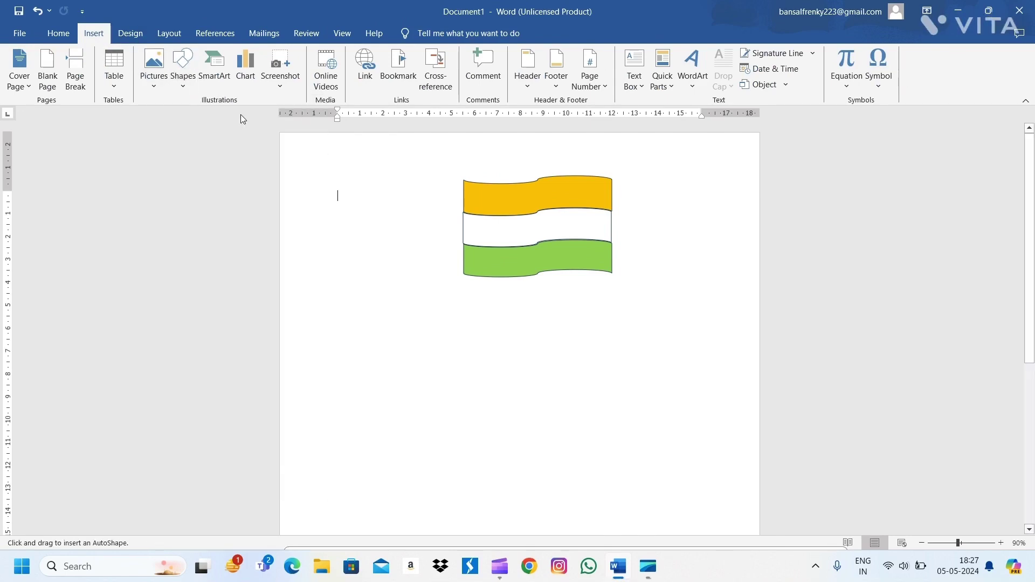
{"action": "left_click_drag", "start_coordinate": [518, 216], "coordinate": [546, 242]}
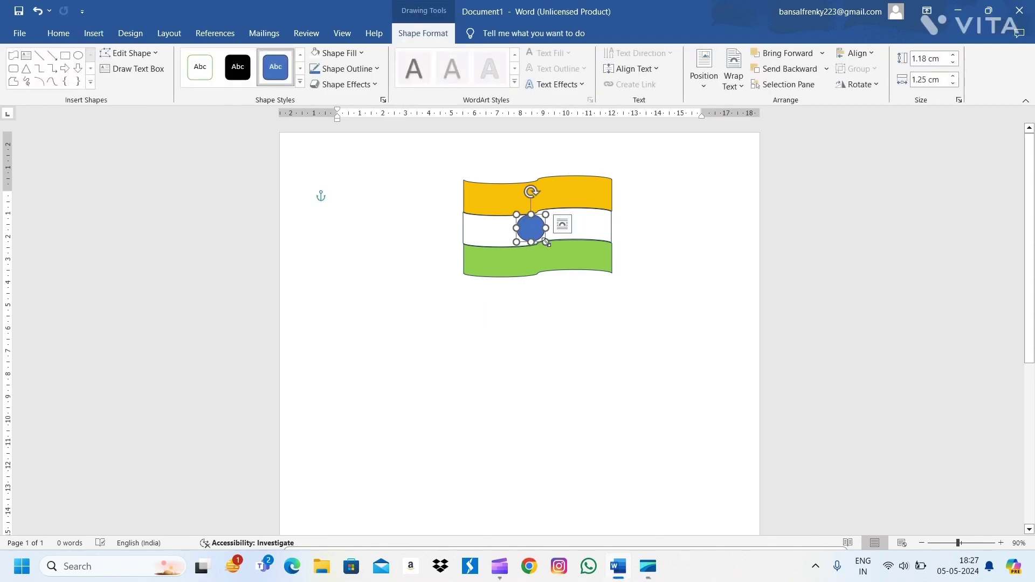
{"action": "left_click_drag", "start_coordinate": [548, 243], "coordinate": [549, 245]}
{"action": "key", "text": "Right"}
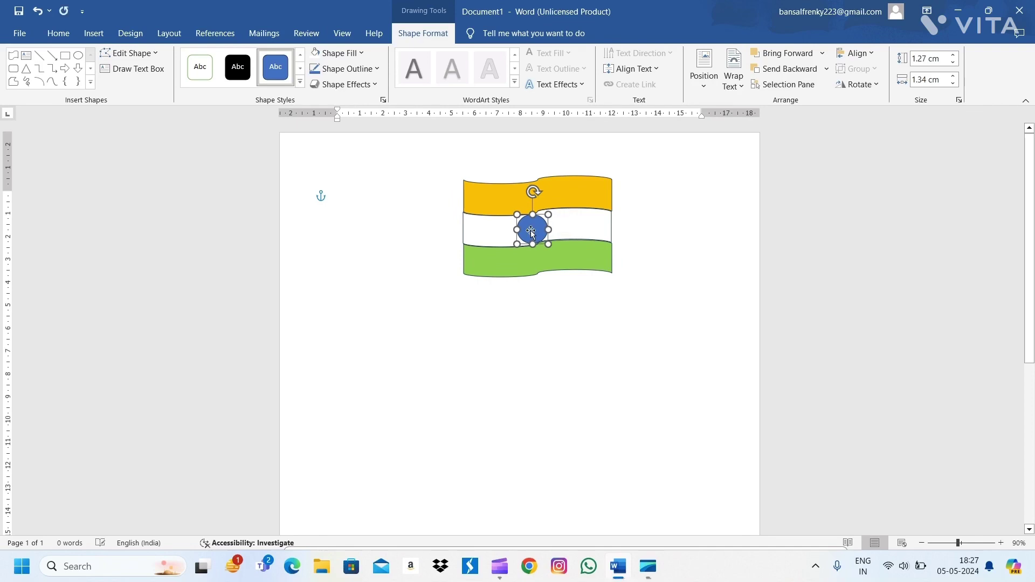
{"action": "left_click", "coordinate": [518, 333]}
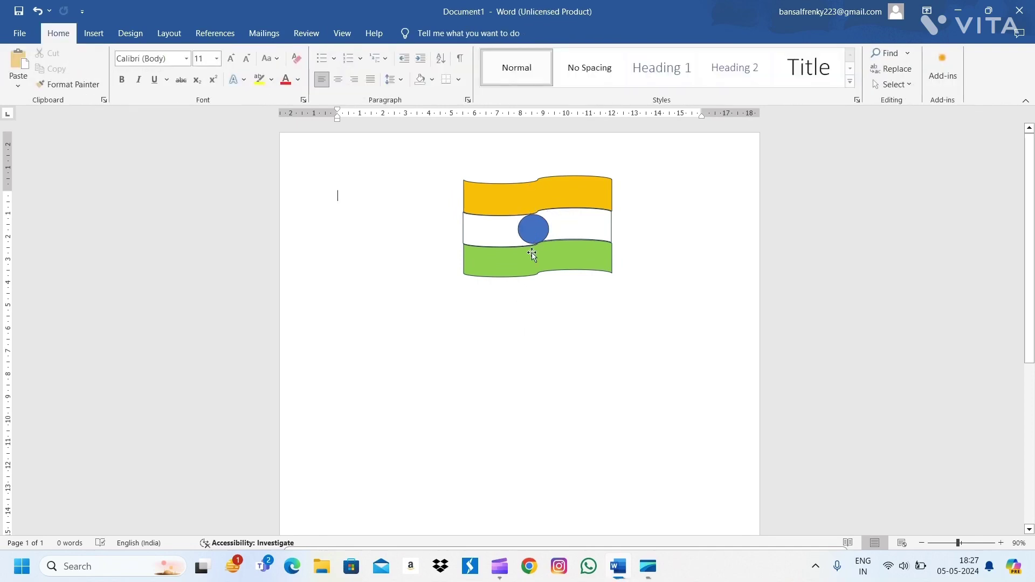
{"action": "left_click", "coordinate": [533, 229]}
Give the circle No Fill and a light-blue ¼ pt outline, nudging it slightly up.
{"action": "left_click", "coordinate": [348, 53]}
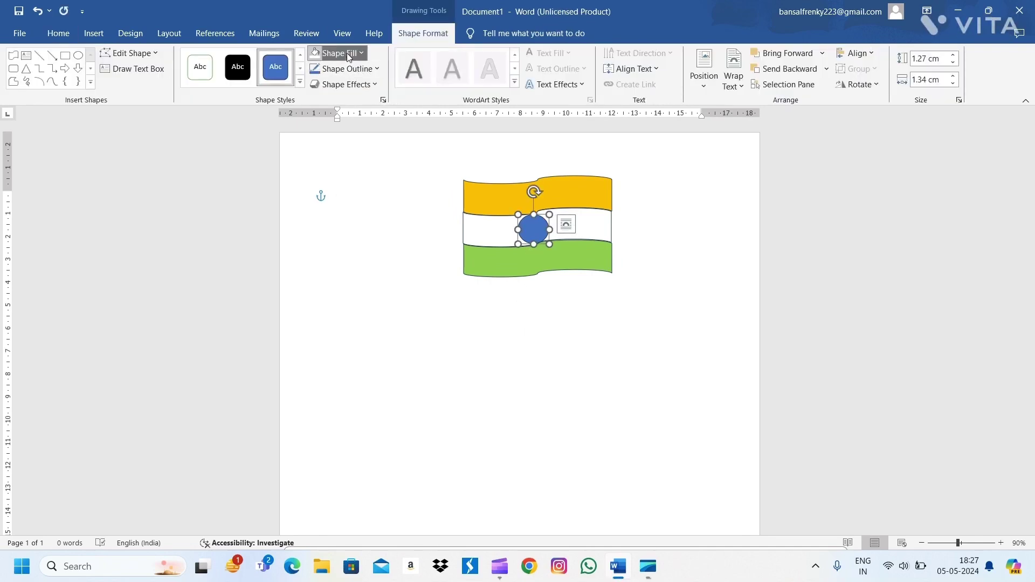
{"action": "left_click", "coordinate": [360, 227]}
{"action": "left_click", "coordinate": [518, 231]}
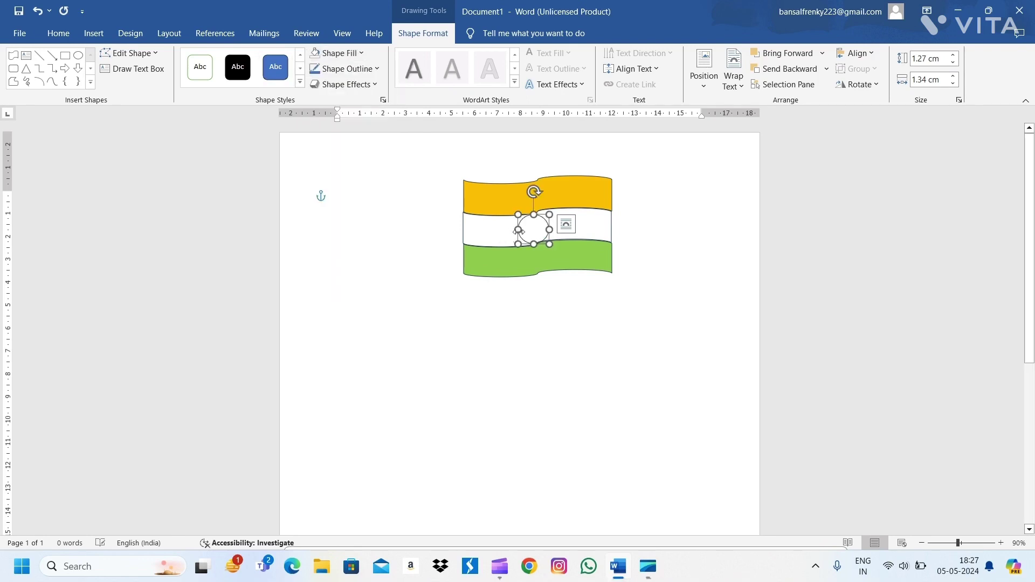
{"action": "left_click", "coordinate": [348, 69]}
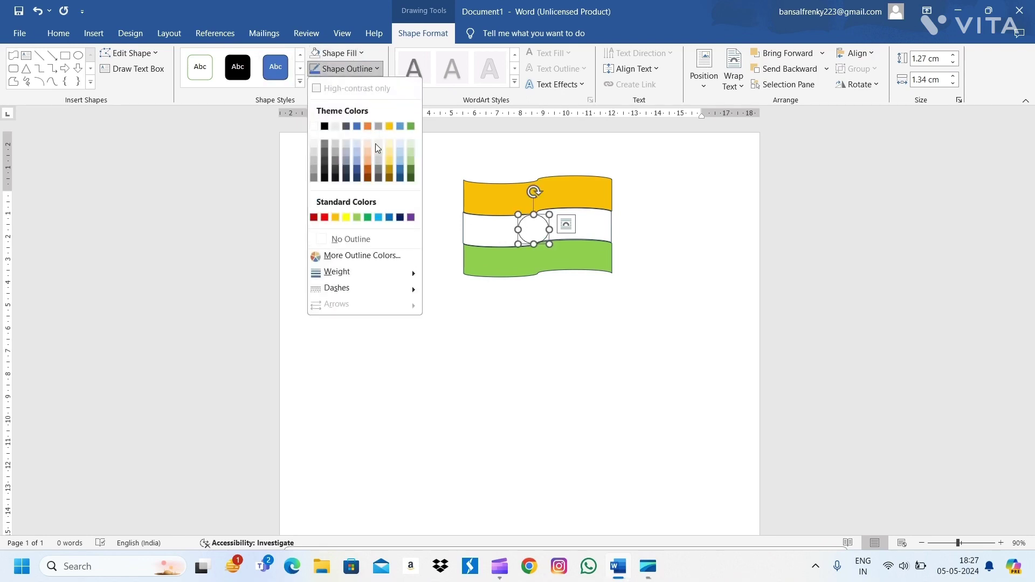
{"action": "left_click", "coordinate": [378, 216]}
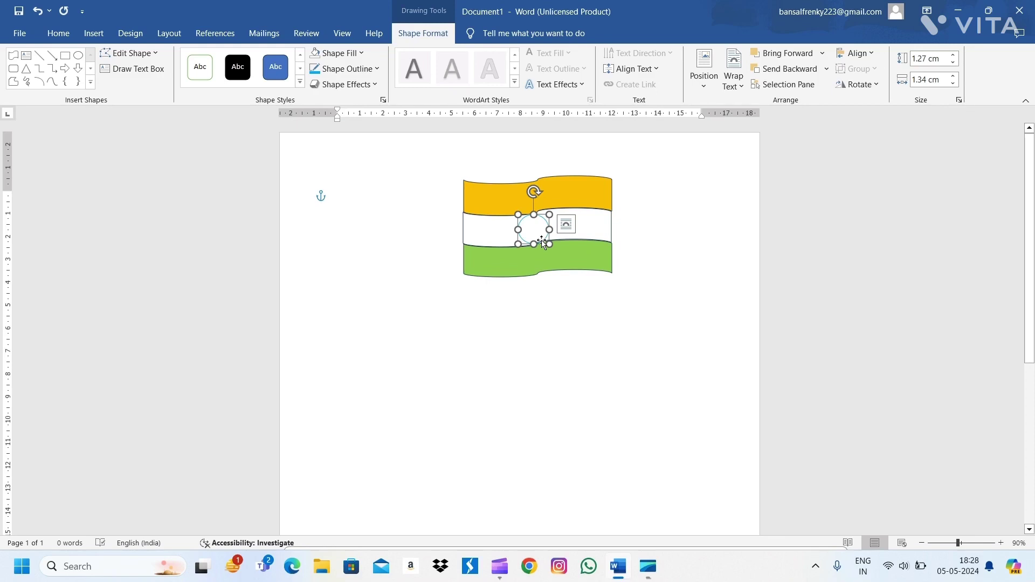
{"action": "left_click", "coordinate": [348, 69]}
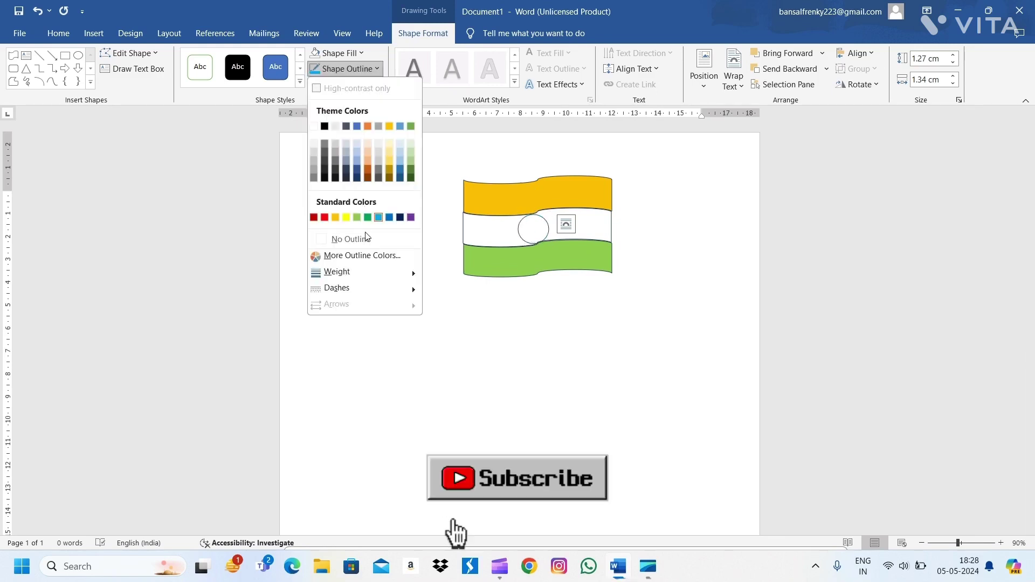
{"action": "mouse_move", "coordinate": [338, 272]}
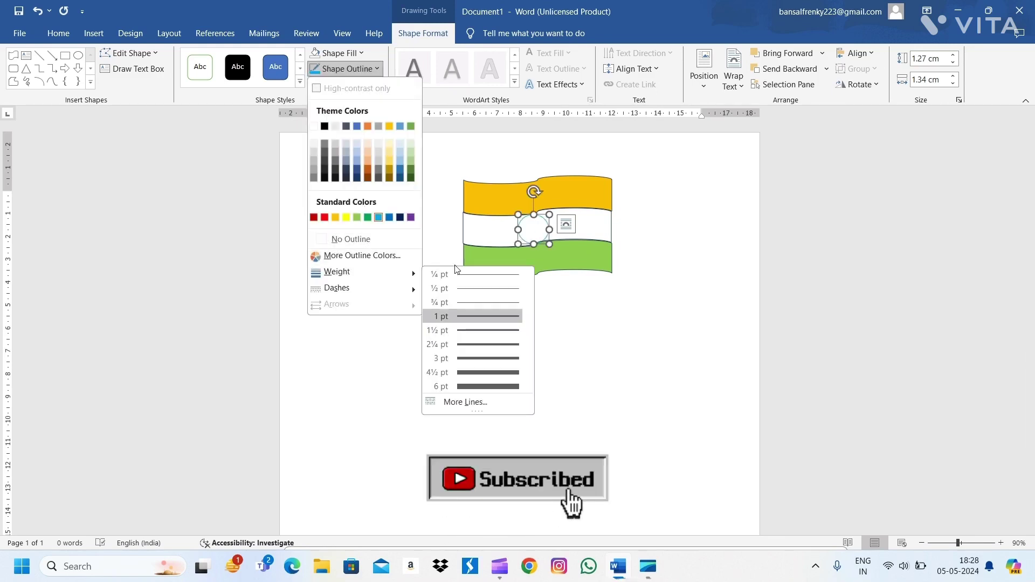
{"action": "left_click", "coordinate": [463, 274]}
{"action": "left_click", "coordinate": [392, 247]}
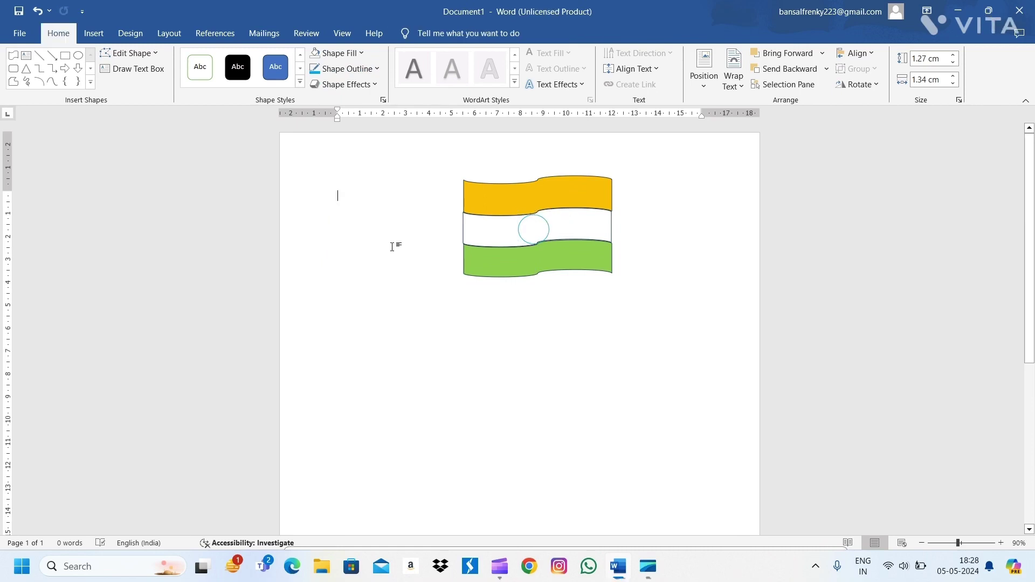
{"action": "left_click", "coordinate": [529, 239]}
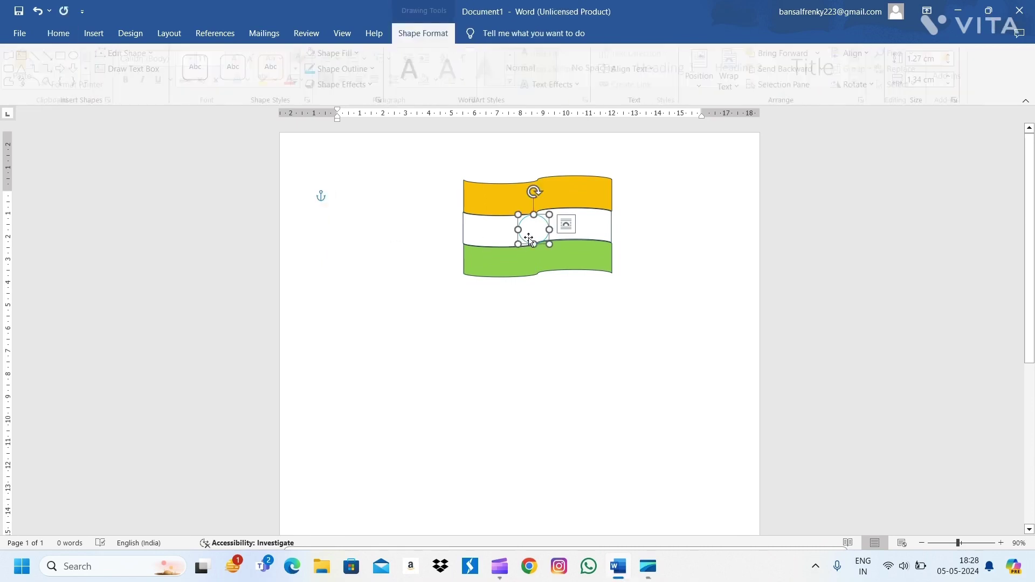
{"action": "left_click_drag", "start_coordinate": [529, 240], "coordinate": [529, 239]}
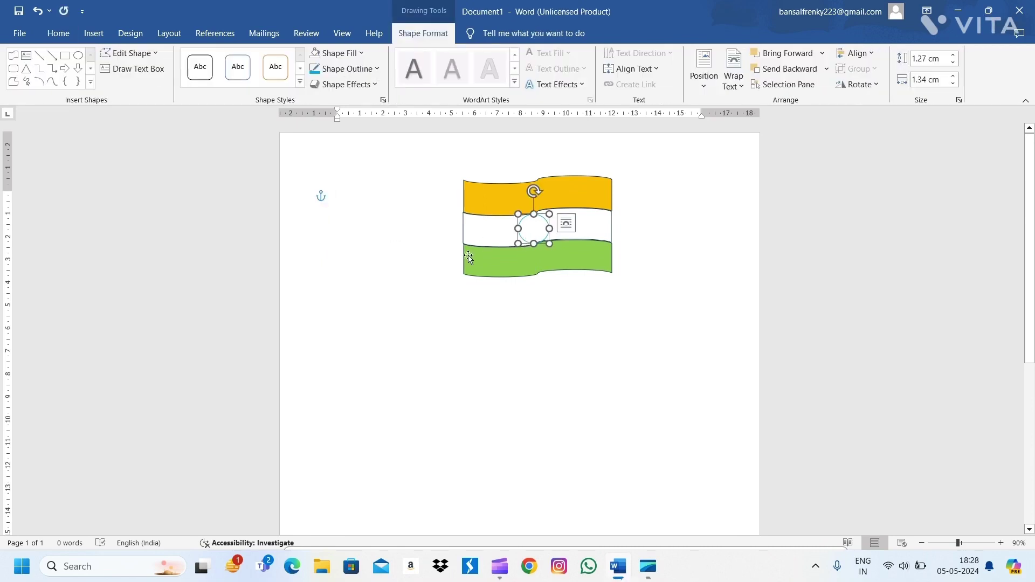
{"action": "left_click", "coordinate": [415, 248]}
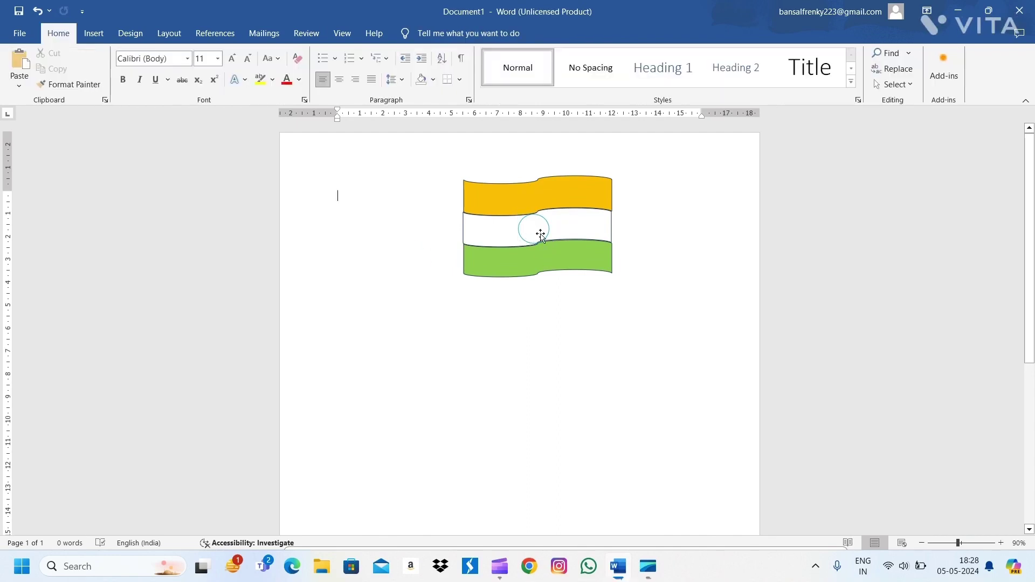
Draw a 24-point star to the left of the flag.
{"action": "left_click", "coordinate": [125, 32]}
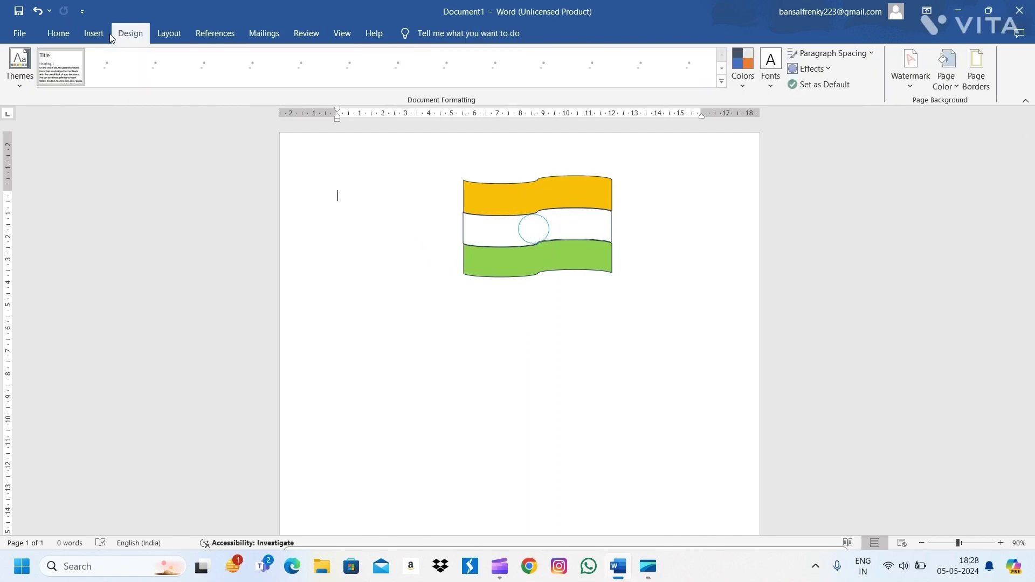
{"action": "left_click", "coordinate": [95, 33]}
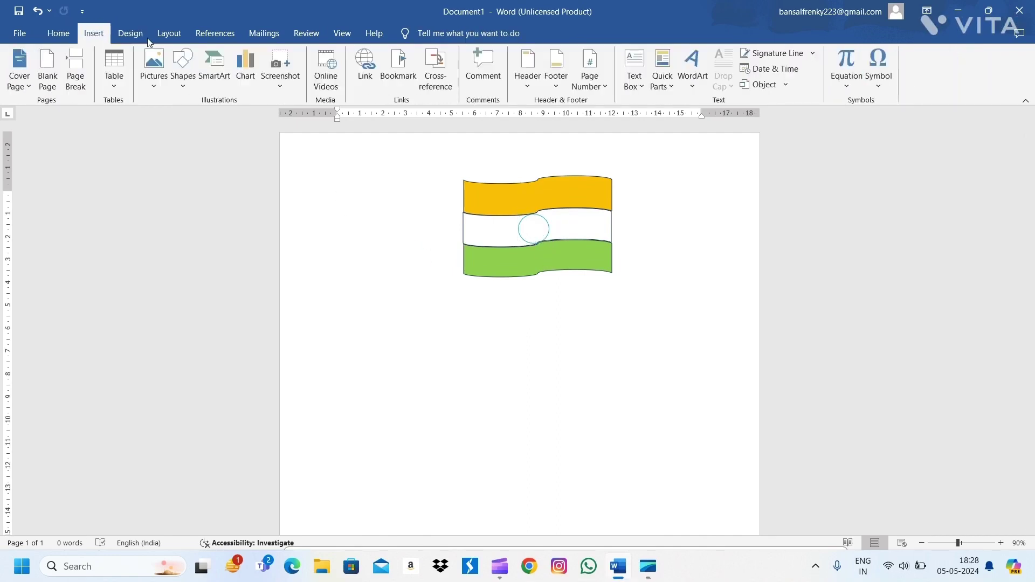
{"action": "left_click", "coordinate": [183, 68]}
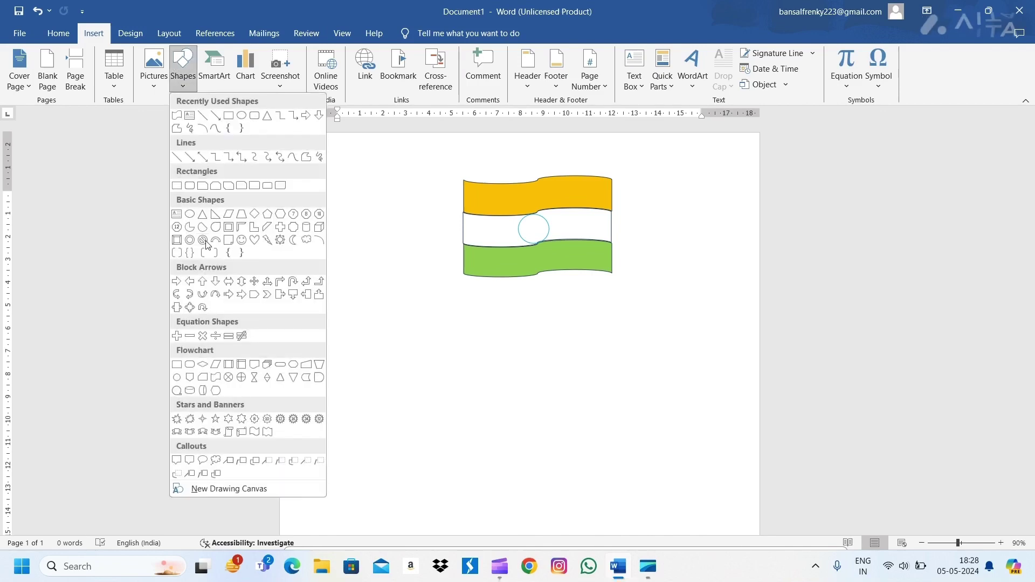
{"action": "left_click", "coordinate": [306, 420]}
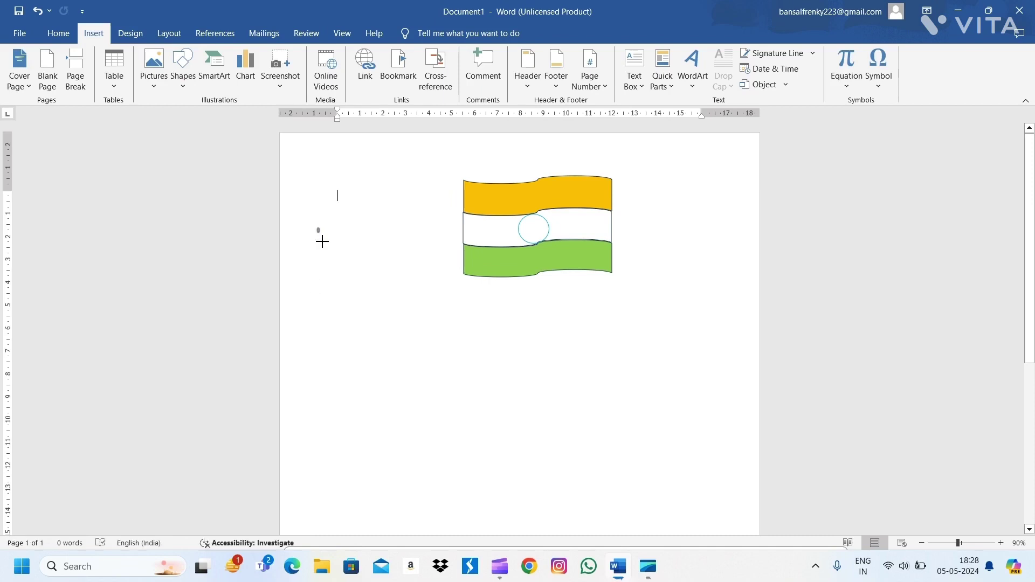
{"action": "left_click_drag", "start_coordinate": [317, 228], "coordinate": [366, 280]}
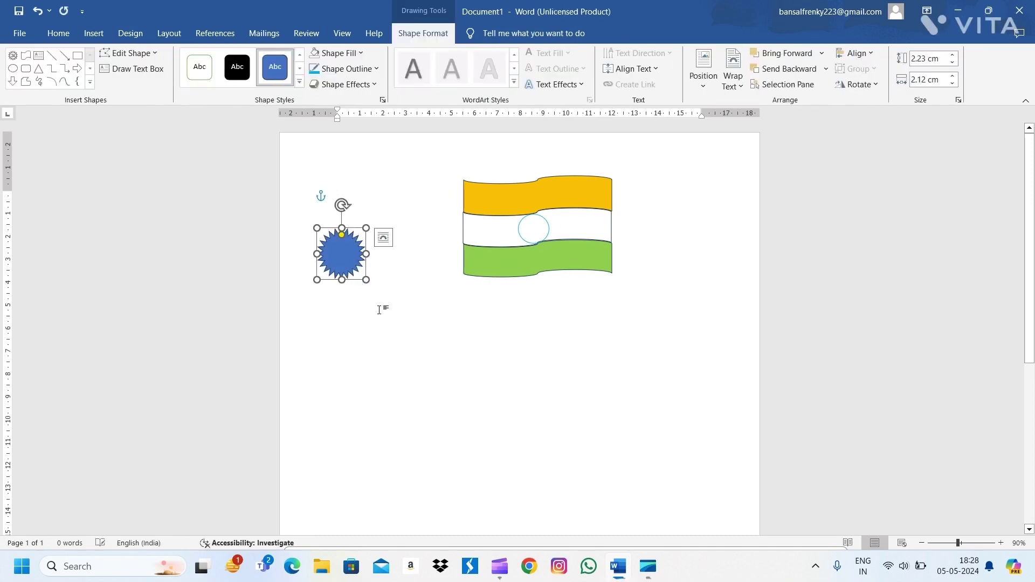
Pull the star's adjustment handle inward into thin rays and move it onto the flag centre.
{"action": "left_click", "coordinate": [370, 295]}
{"action": "left_click", "coordinate": [345, 246]}
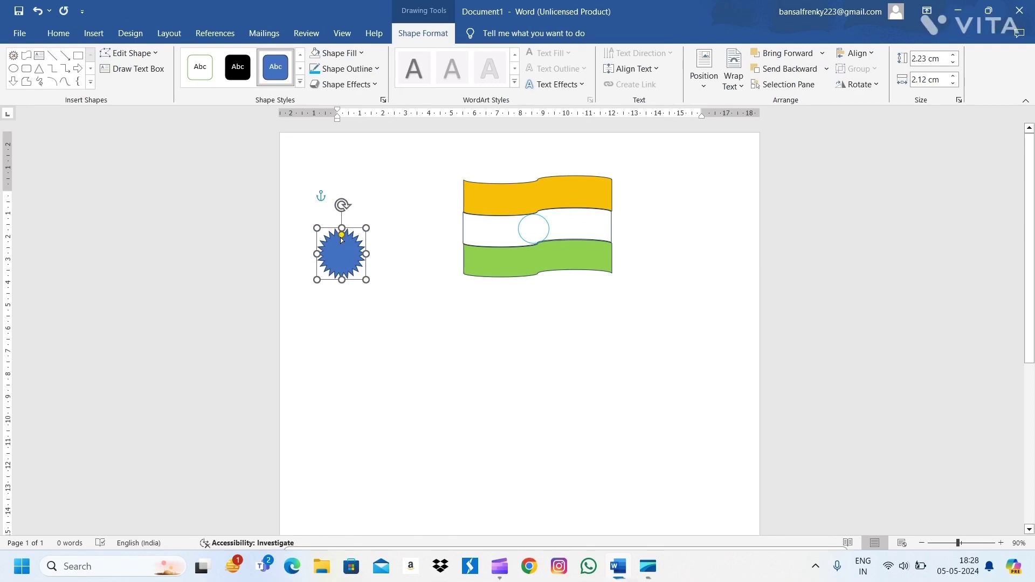
{"action": "left_click_drag", "start_coordinate": [341, 237], "coordinate": [342, 252]}
{"action": "left_click", "coordinate": [390, 350]}
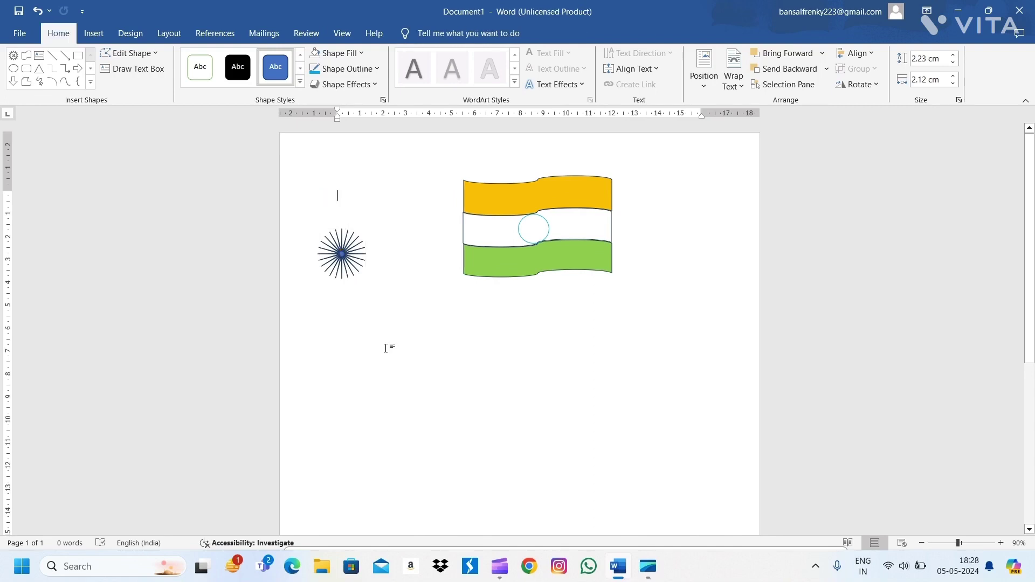
{"action": "left_click_drag", "start_coordinate": [352, 275], "coordinate": [546, 248]}
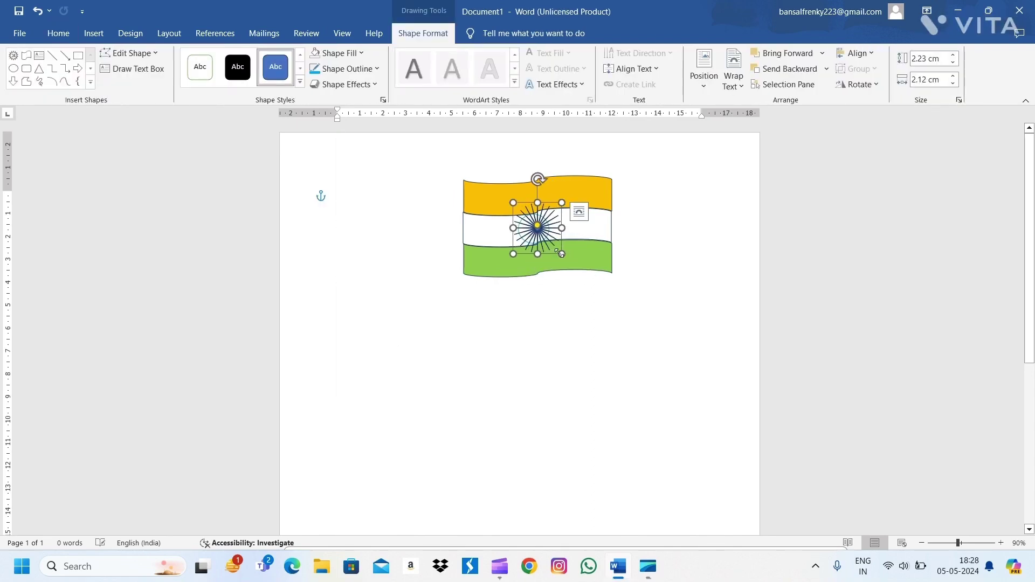
Resize the starburst to about 1.2 cm, matching the ring, and shift it slightly right.
{"action": "mouse_move", "coordinate": [562, 253]}
{"action": "left_mouse_down"}
{"action": "mouse_move", "coordinate": [531, 241]}
{"action": "mouse_move", "coordinate": [540, 242]}
{"action": "mouse_move", "coordinate": [535, 233]}
{"action": "left_mouse_up"}
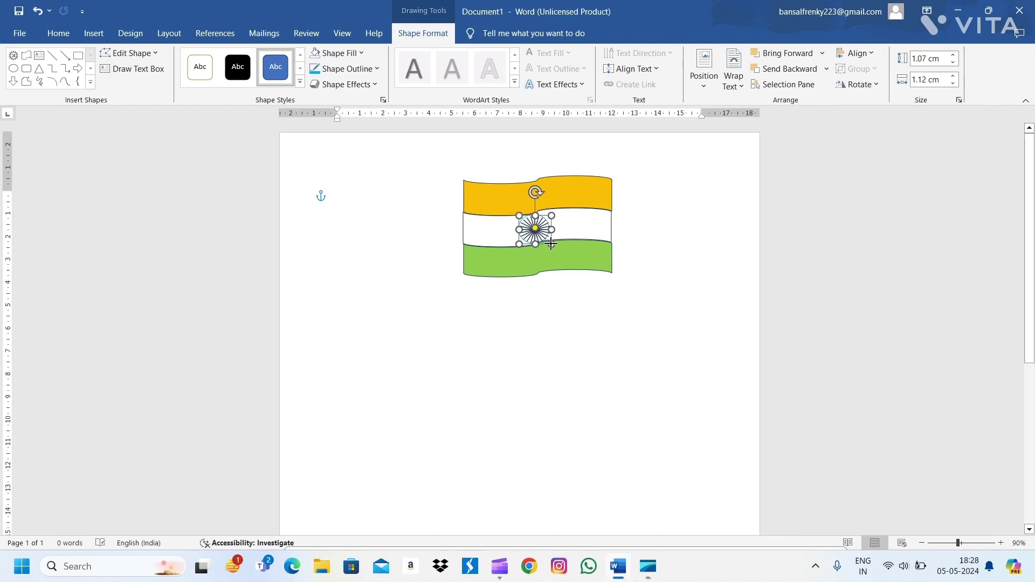
{"action": "left_click_drag", "start_coordinate": [549, 244], "coordinate": [554, 248]}
{"action": "left_click", "coordinate": [541, 291]}
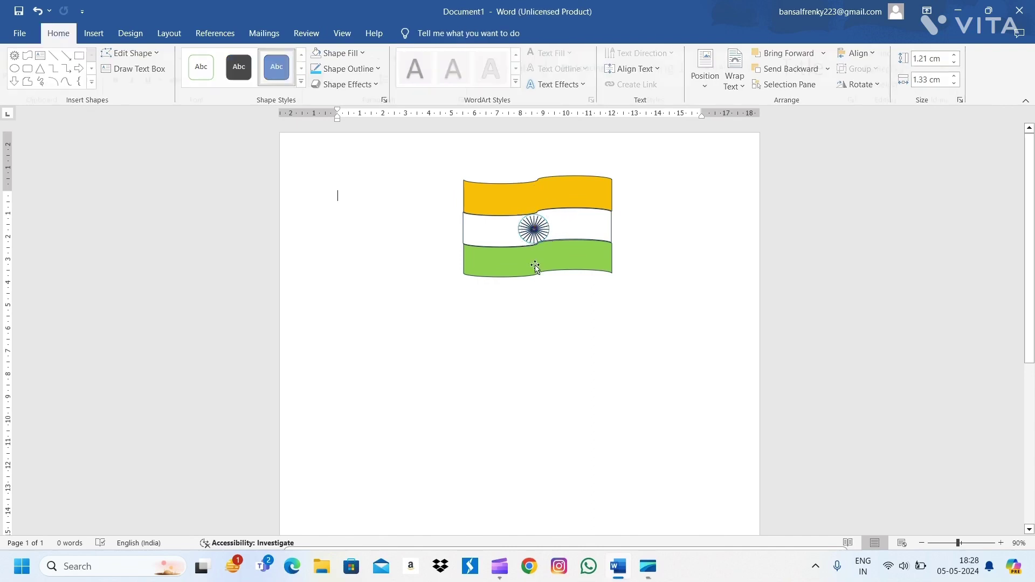
{"action": "left_click", "coordinate": [532, 241]}
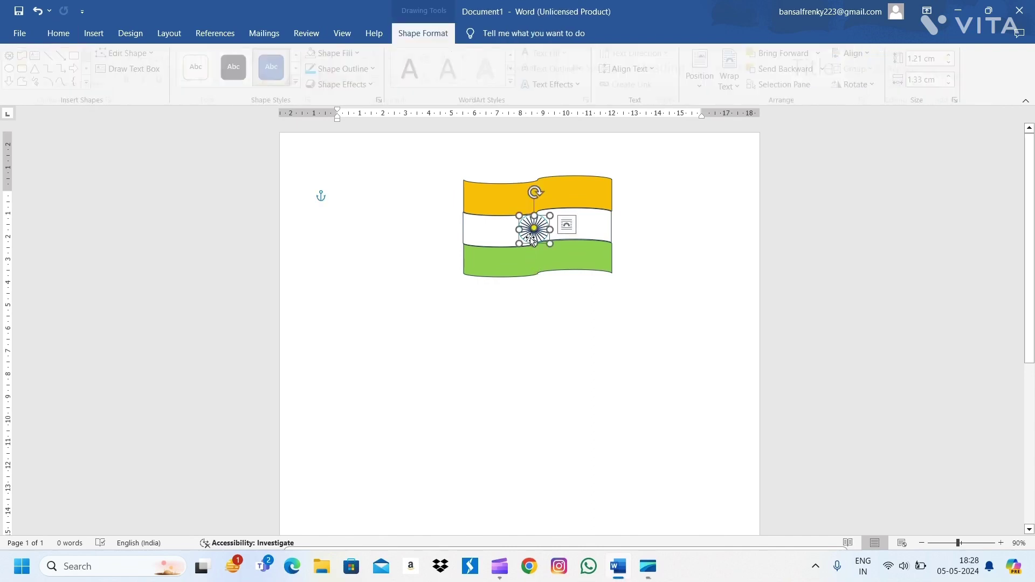
{"action": "left_click", "coordinate": [542, 310]}
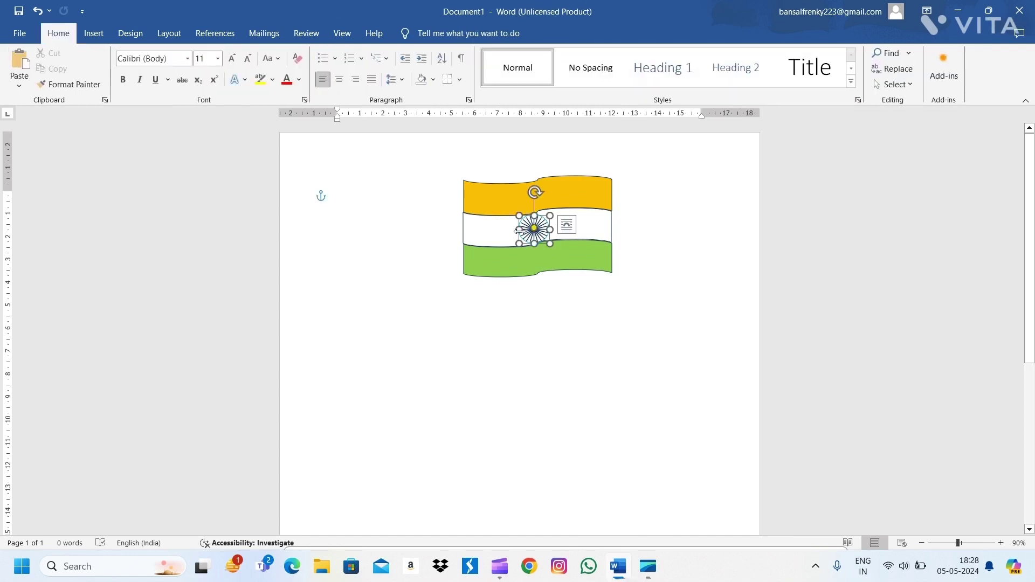
{"action": "mouse_move", "coordinate": [519, 232]}
{"action": "left_mouse_down"}
{"action": "mouse_move", "coordinate": [544, 237]}
{"action": "mouse_move", "coordinate": [521, 237]}
{"action": "left_mouse_up"}
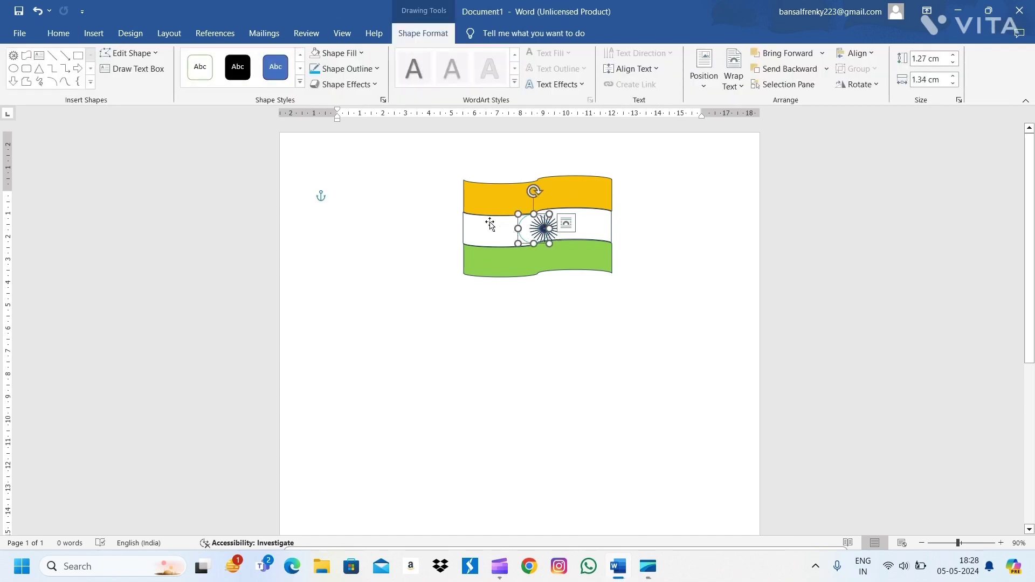
Change the circle's outline colour to dark blue.
{"action": "left_click", "coordinate": [348, 68]}
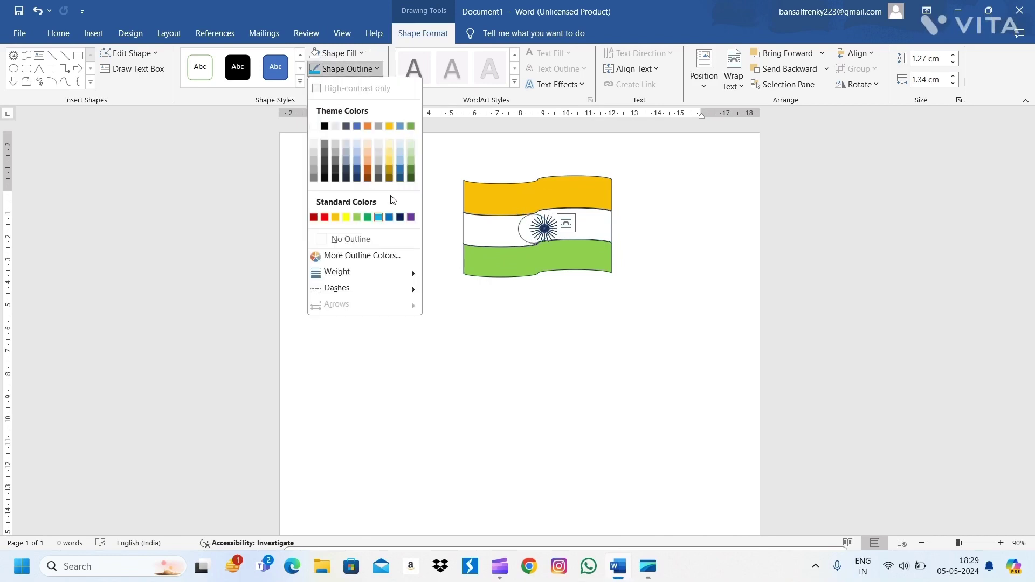
{"action": "left_click", "coordinate": [389, 217]}
{"action": "left_click", "coordinate": [520, 300]}
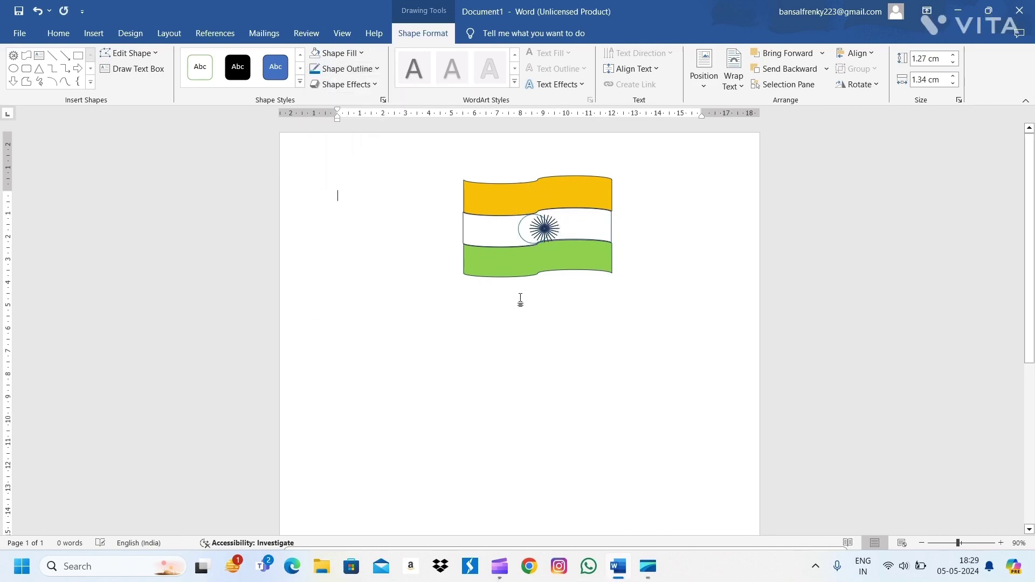
{"action": "left_click", "coordinate": [521, 228]}
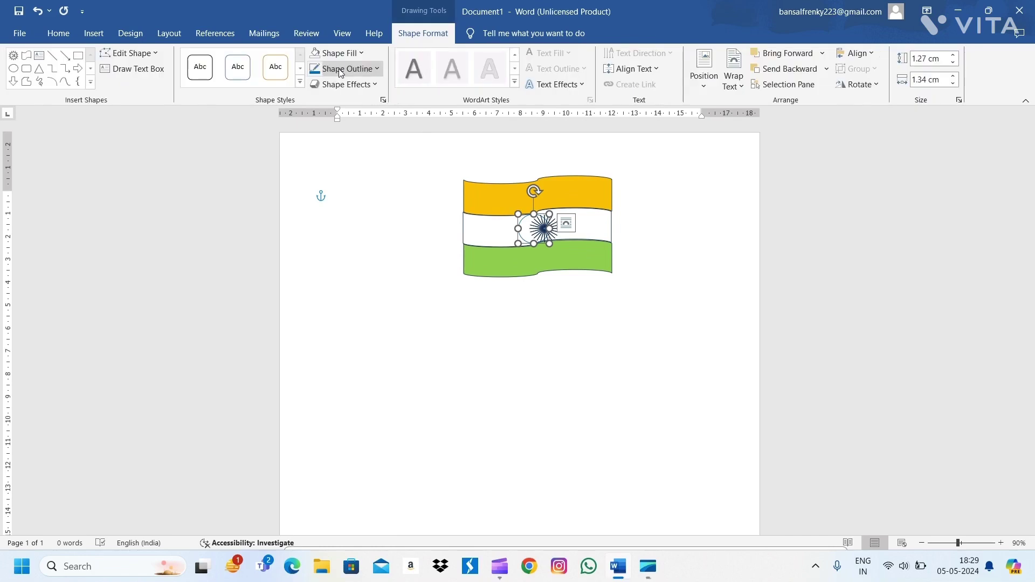
{"action": "left_click", "coordinate": [340, 69]}
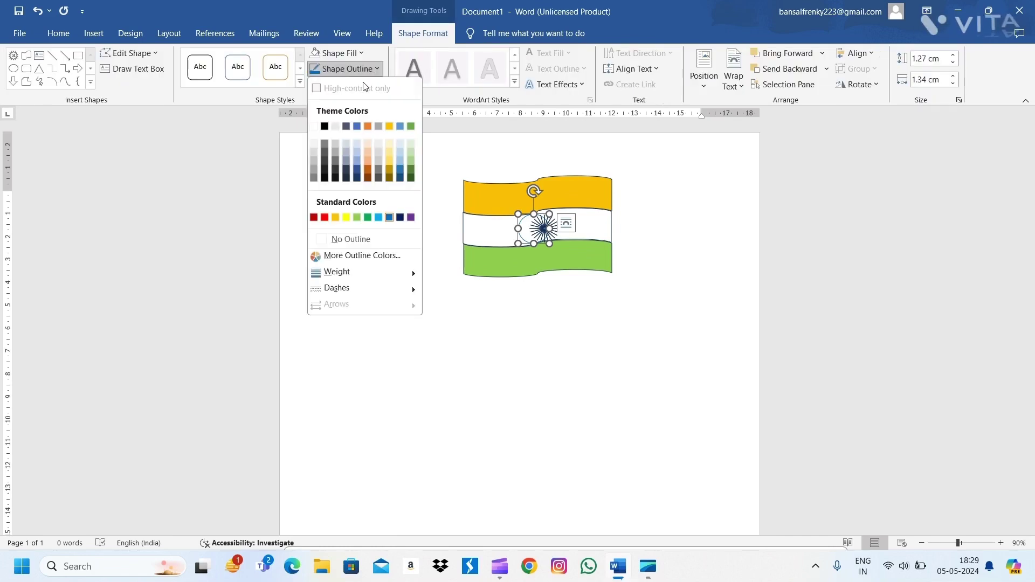
{"action": "left_click", "coordinate": [400, 218]}
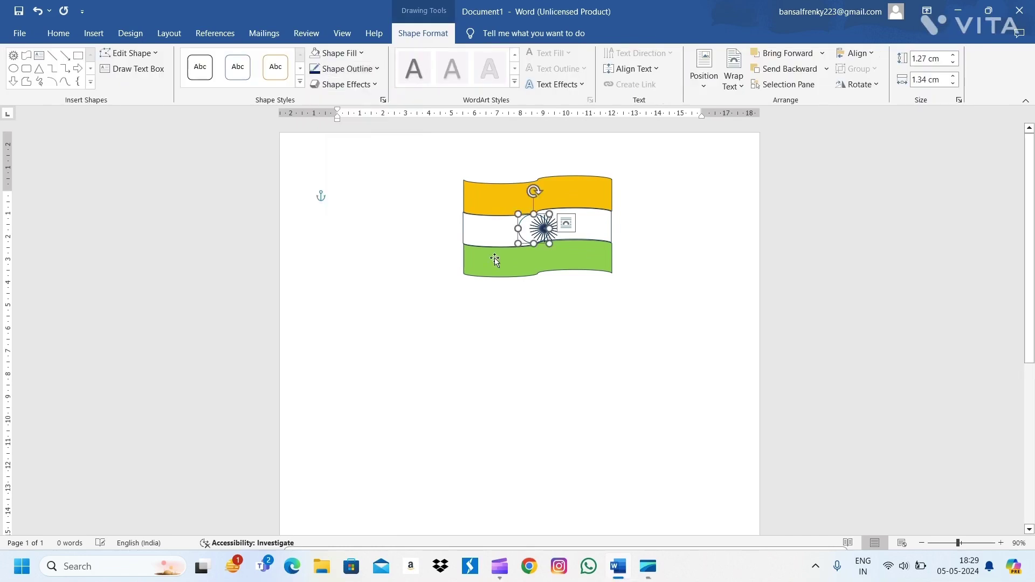
{"action": "left_click", "coordinate": [545, 313]}
Nudge the star left twice so it sits centred inside the ring.
{"action": "left_click", "coordinate": [543, 236]}
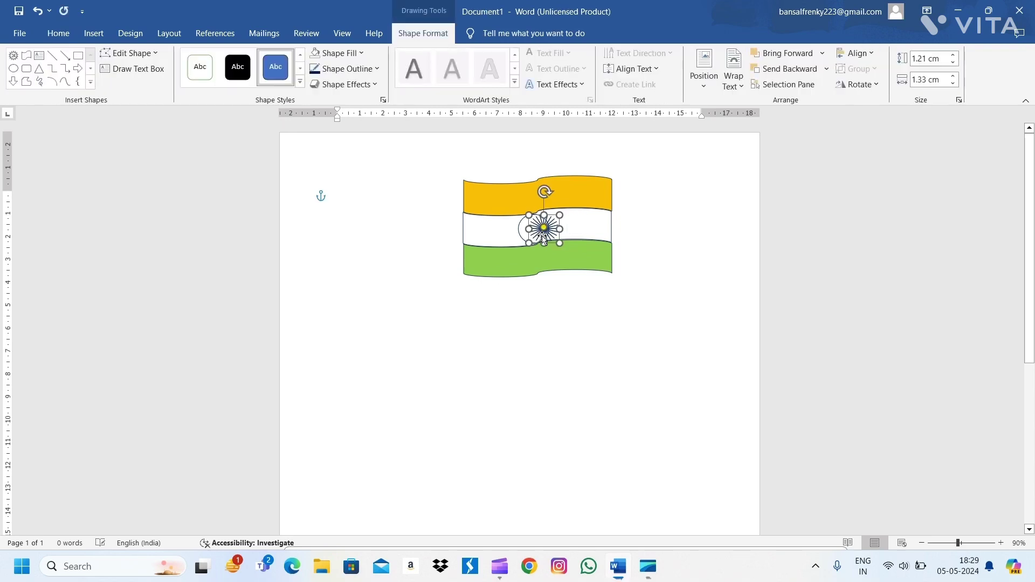
{"action": "key", "text": "Left"}
{"action": "key", "text": "Left"}
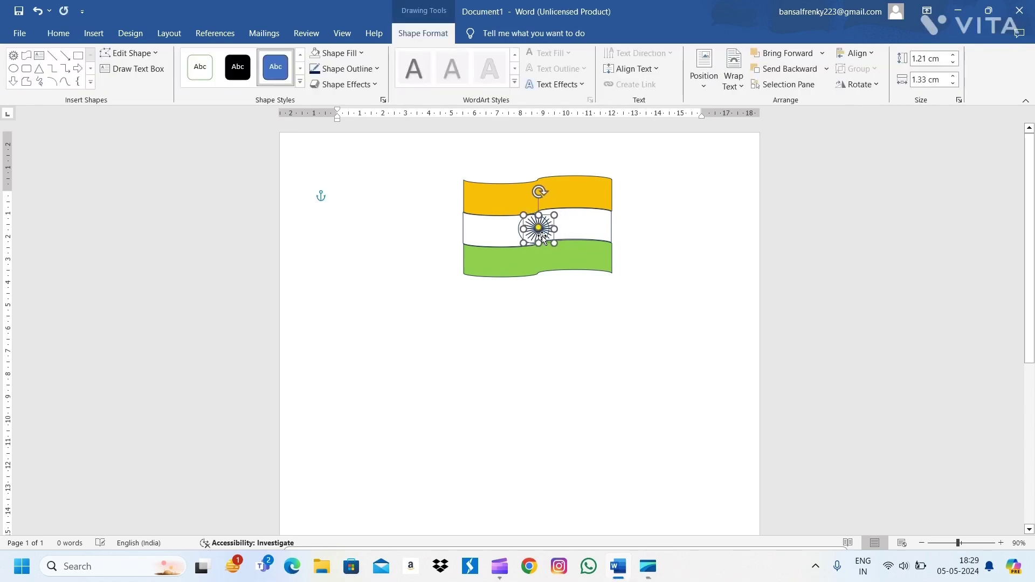
{"action": "key", "text": "Left"}
{"action": "key", "text": "Left"}
{"action": "key", "text": "Left"}
{"action": "key", "text": "Left"}
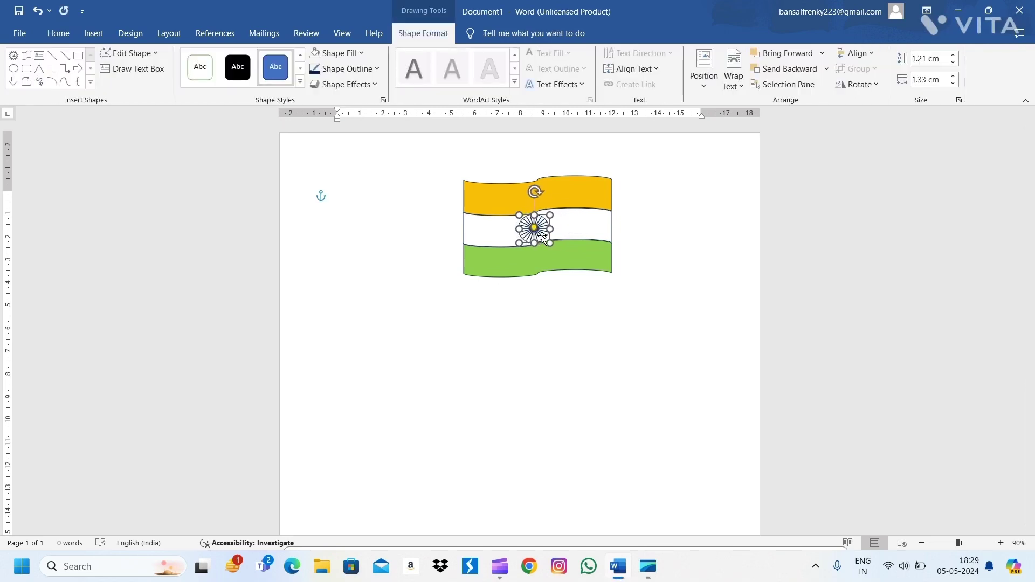
{"action": "left_click", "coordinate": [548, 307]}
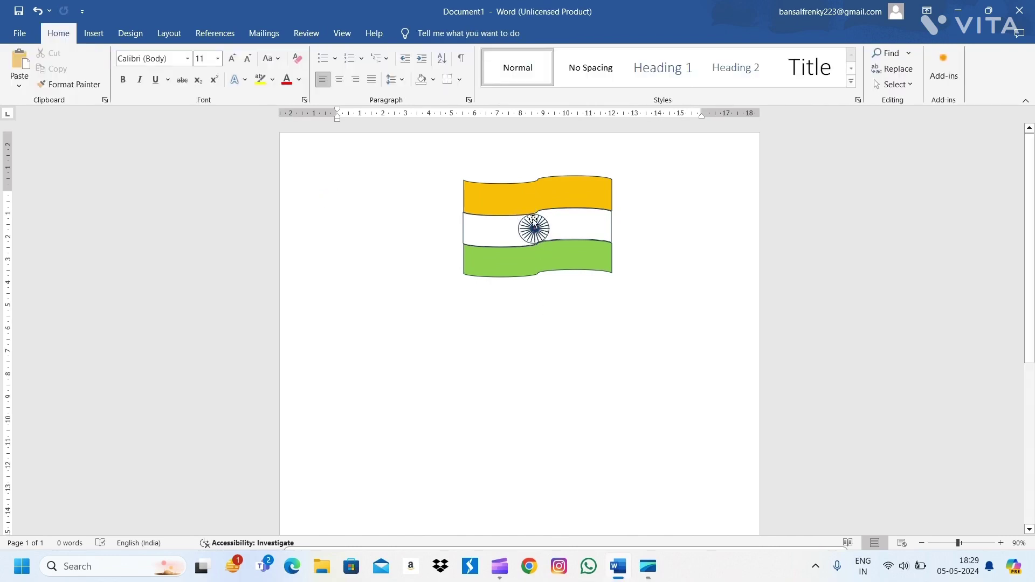
{"action": "left_click", "coordinate": [533, 219]}
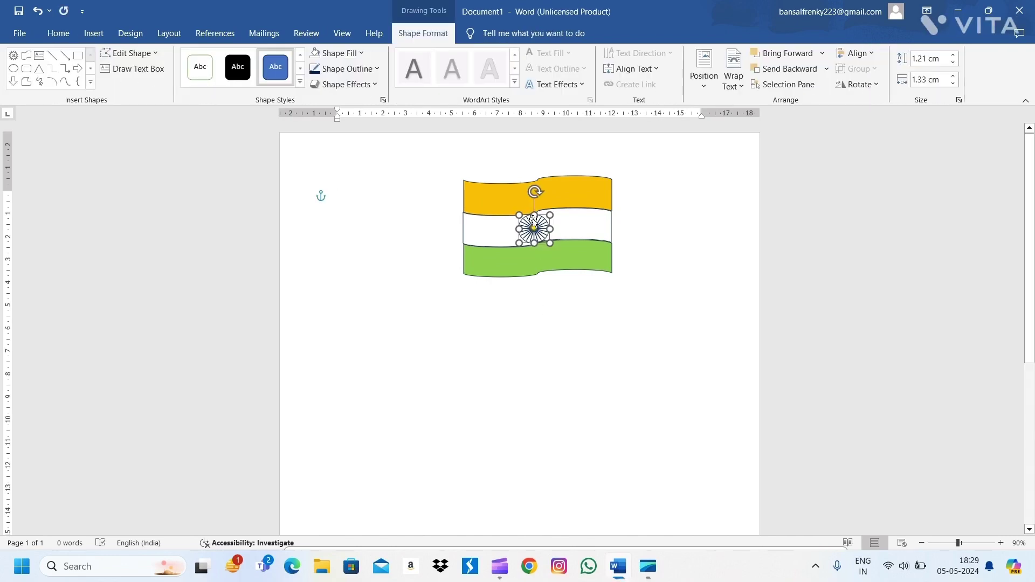
{"action": "left_click", "coordinate": [555, 287]}
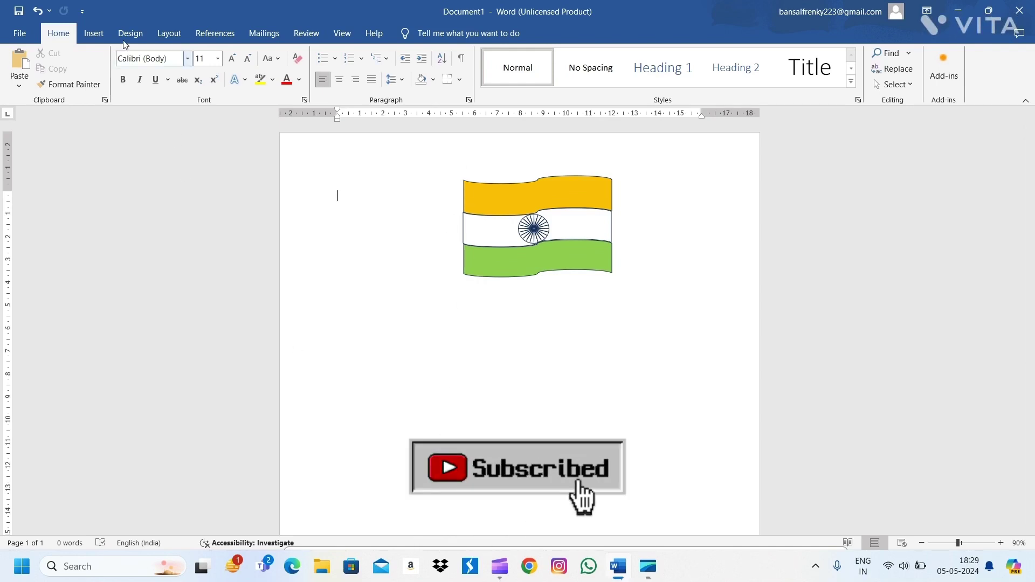
Draw a tall 10.84 by 0.47 cm rectangle down the flag's left edge as the pole.
{"action": "left_click", "coordinate": [94, 33]}
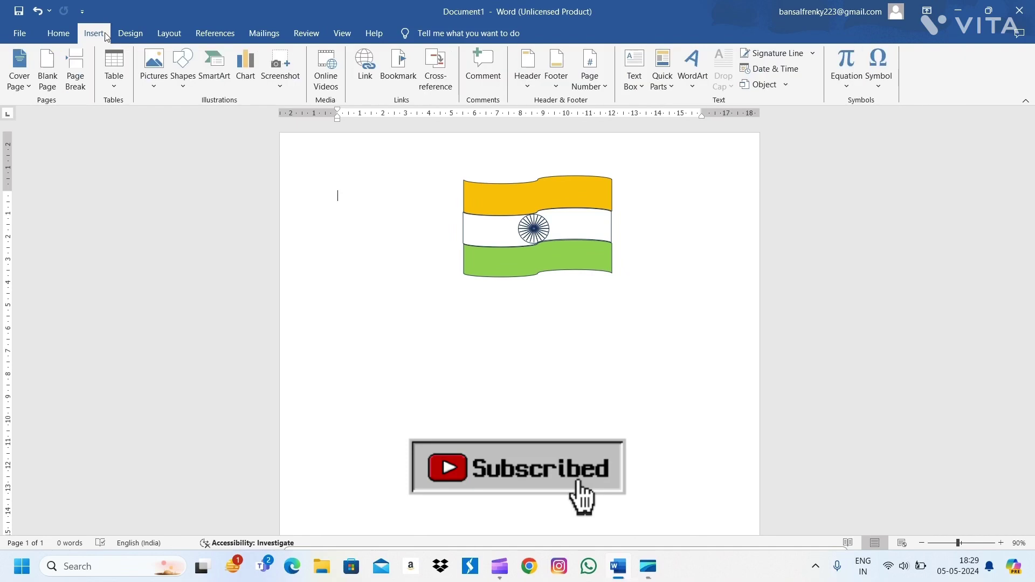
{"action": "left_click", "coordinate": [184, 73]}
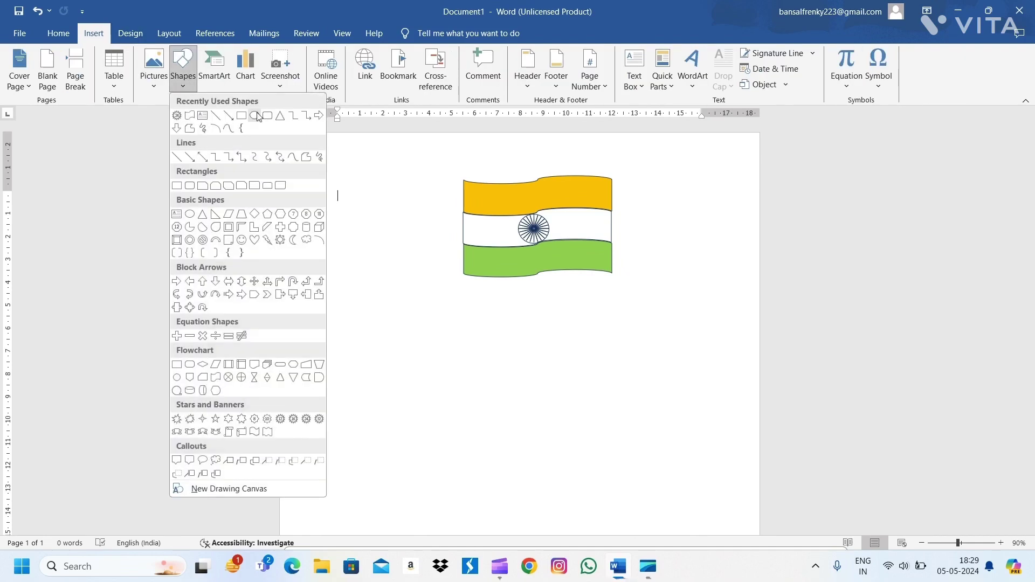
{"action": "left_click", "coordinate": [259, 117]}
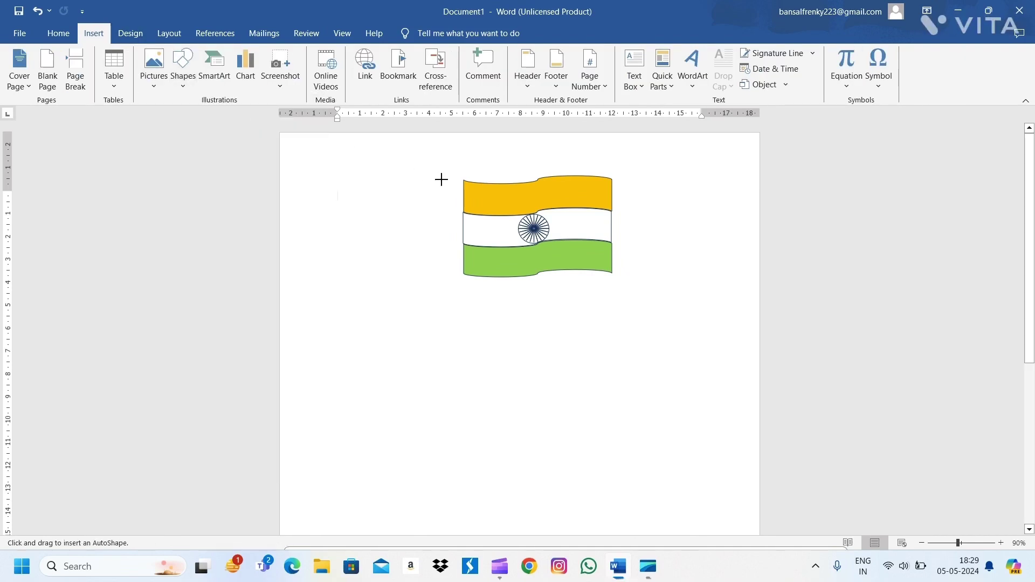
{"action": "left_click_drag", "start_coordinate": [453, 178], "coordinate": [465, 478]}
{"action": "left_click", "coordinate": [500, 453]}
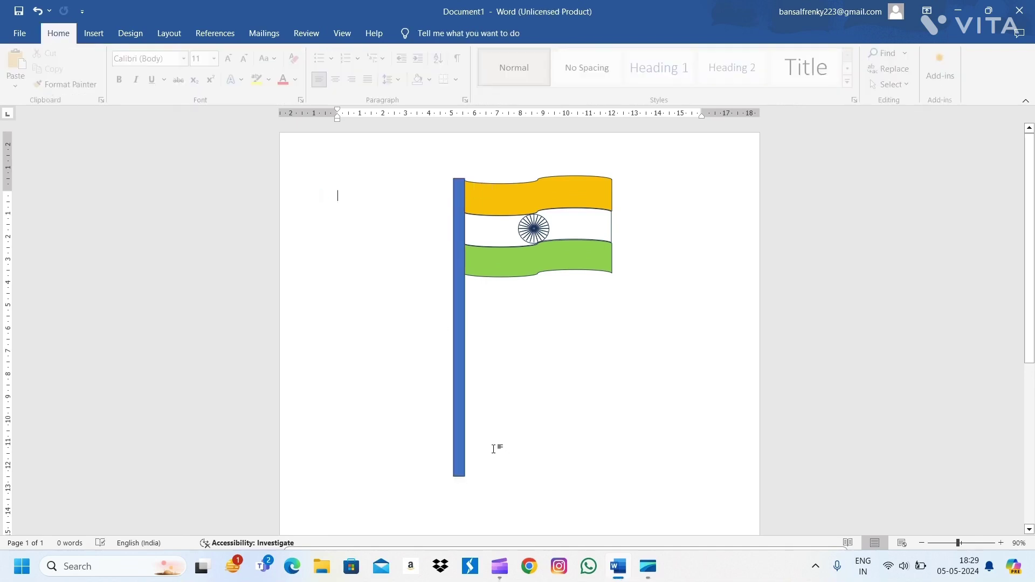
{"action": "left_click", "coordinate": [457, 378]}
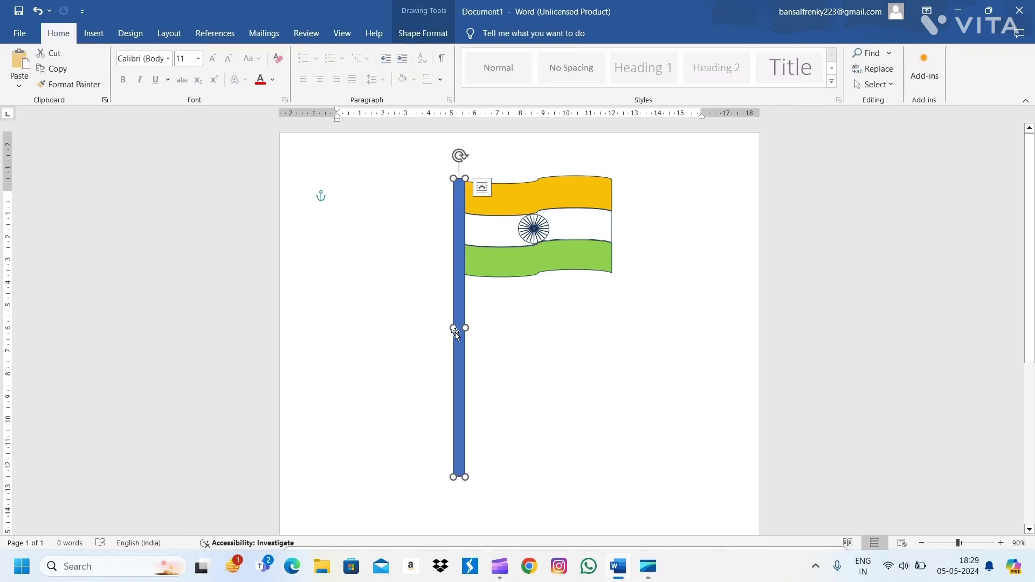
Slim the flagpole to 0.19 cm wide and fill it light green.
{"action": "left_click_drag", "start_coordinate": [455, 329], "coordinate": [461, 329]}
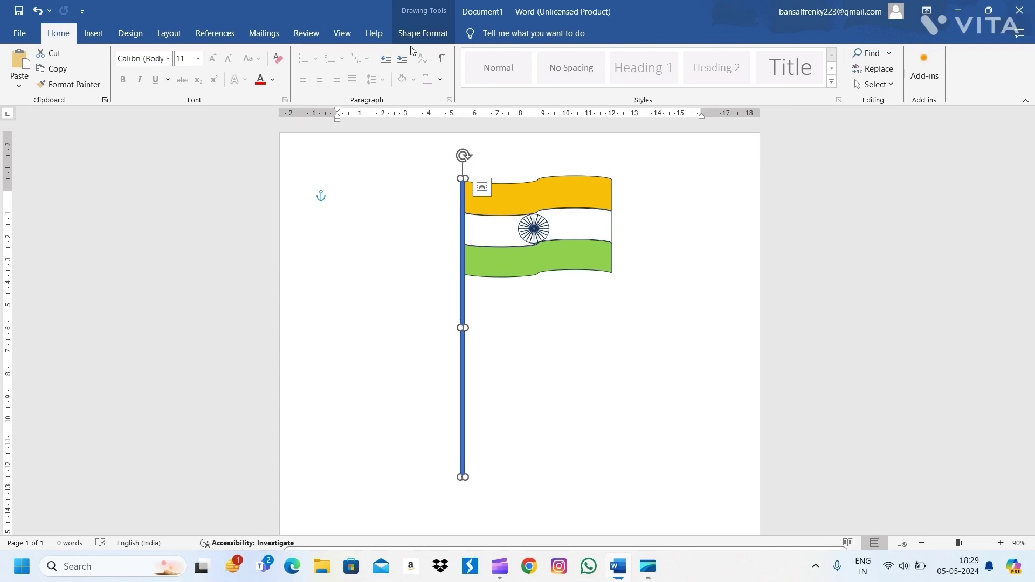
{"action": "left_click", "coordinate": [419, 34]}
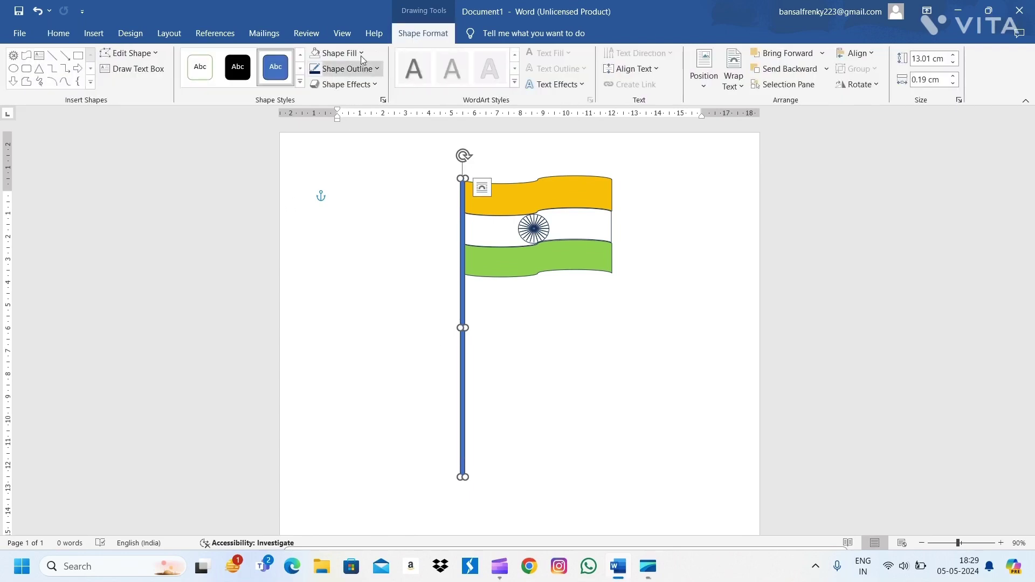
{"action": "left_click", "coordinate": [345, 53]}
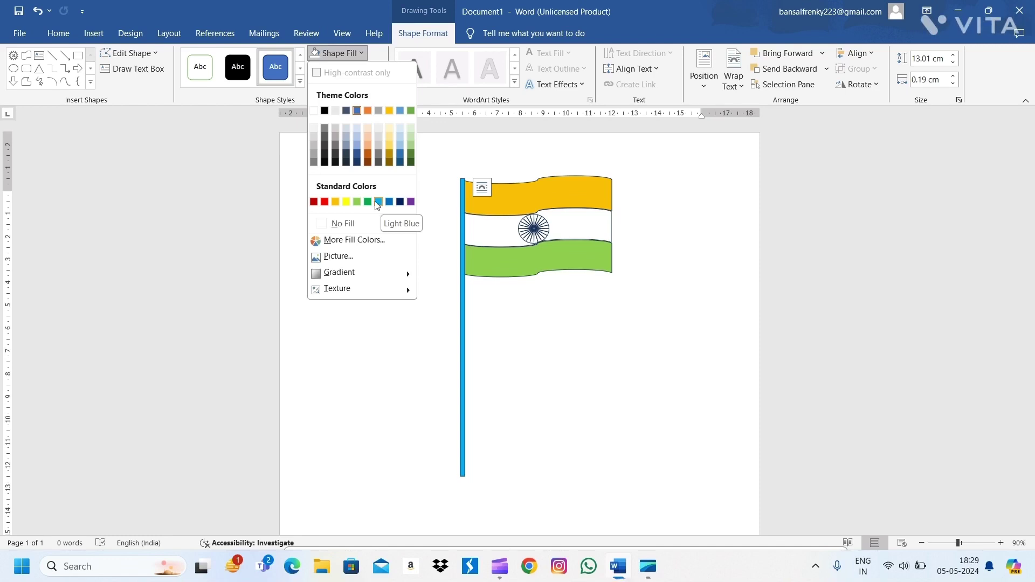
{"action": "left_click", "coordinate": [357, 201]}
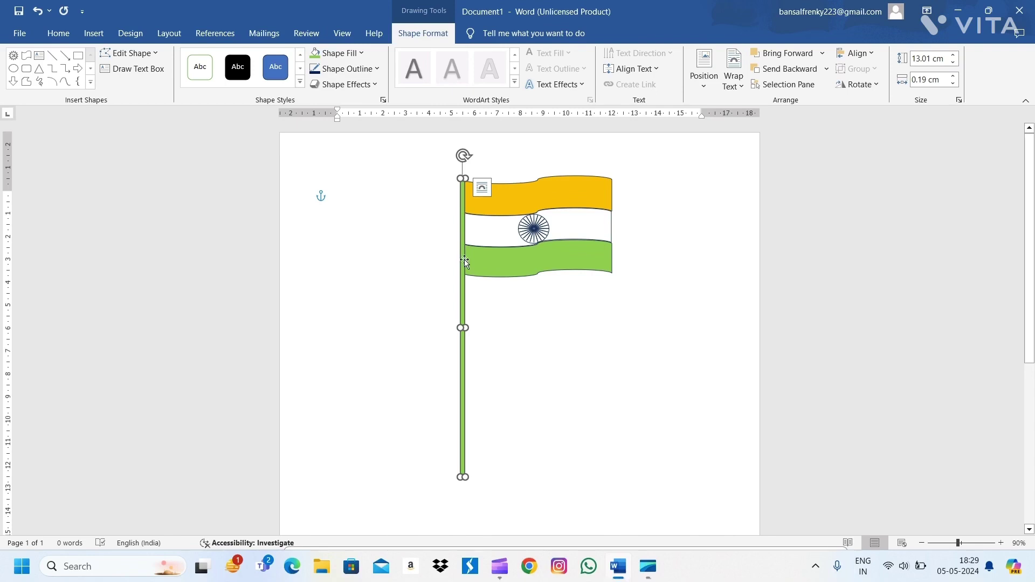
{"action": "key", "text": "Down"}
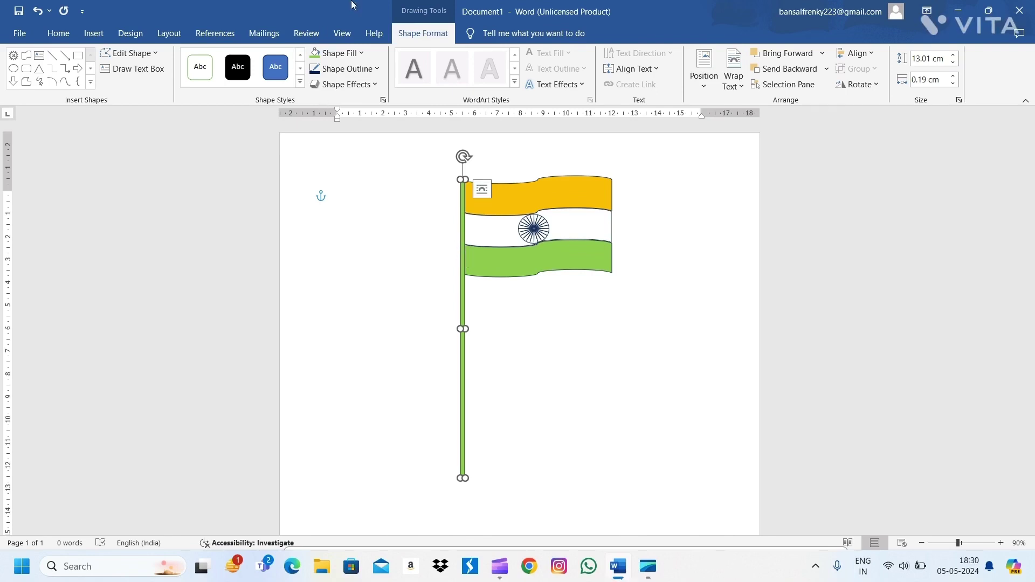
Give the pole a thin ¼ pt outline.
{"action": "left_click", "coordinate": [349, 54]}
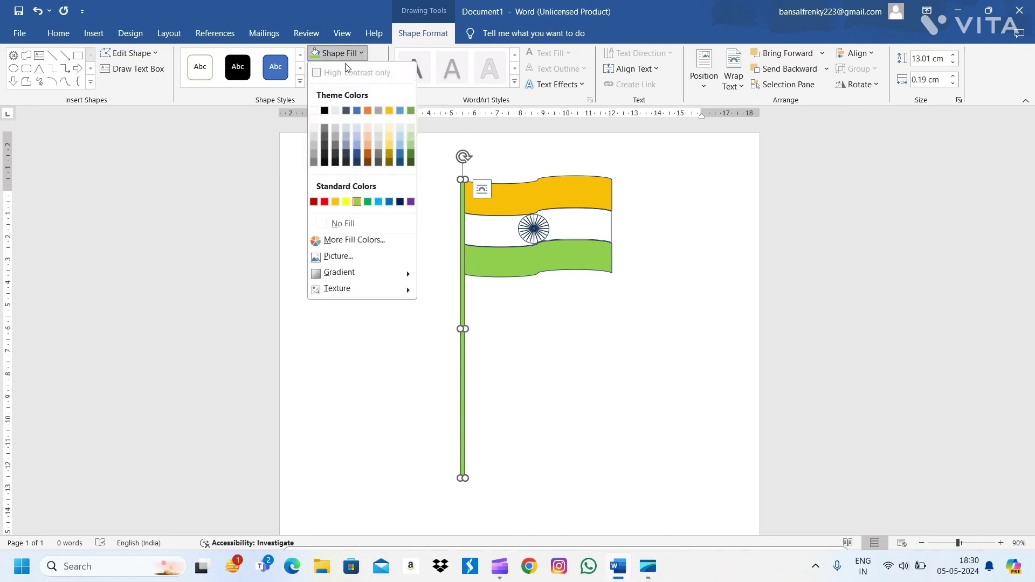
{"action": "key", "text": "Escape"}
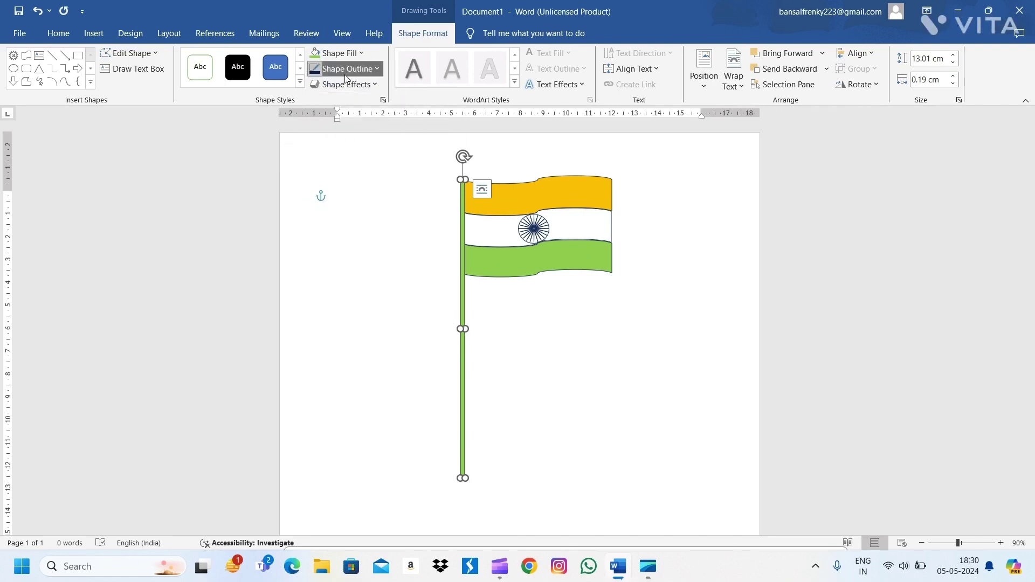
{"action": "left_click", "coordinate": [344, 73]}
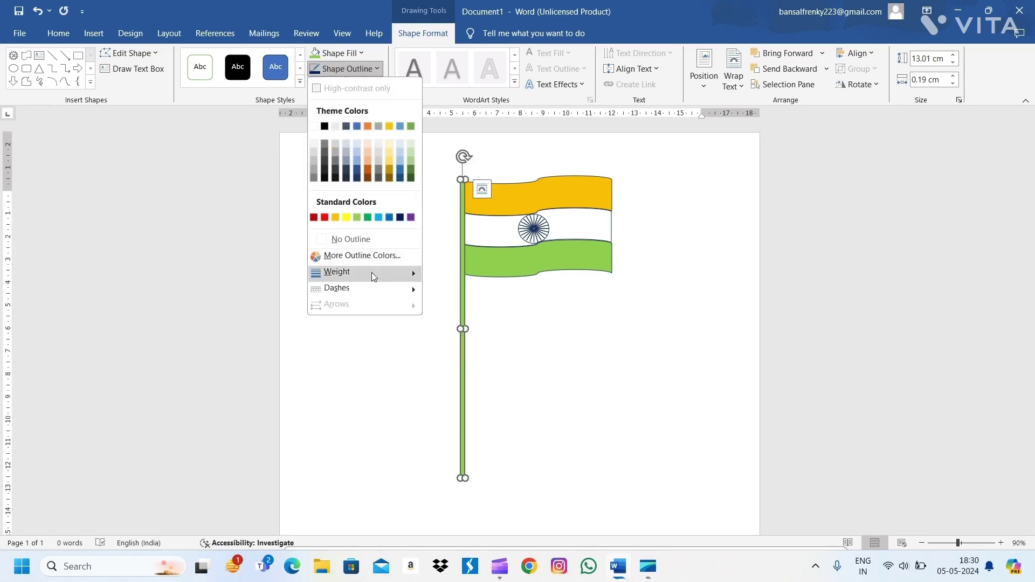
{"action": "mouse_move", "coordinate": [337, 272]}
{"action": "left_click", "coordinate": [452, 280]}
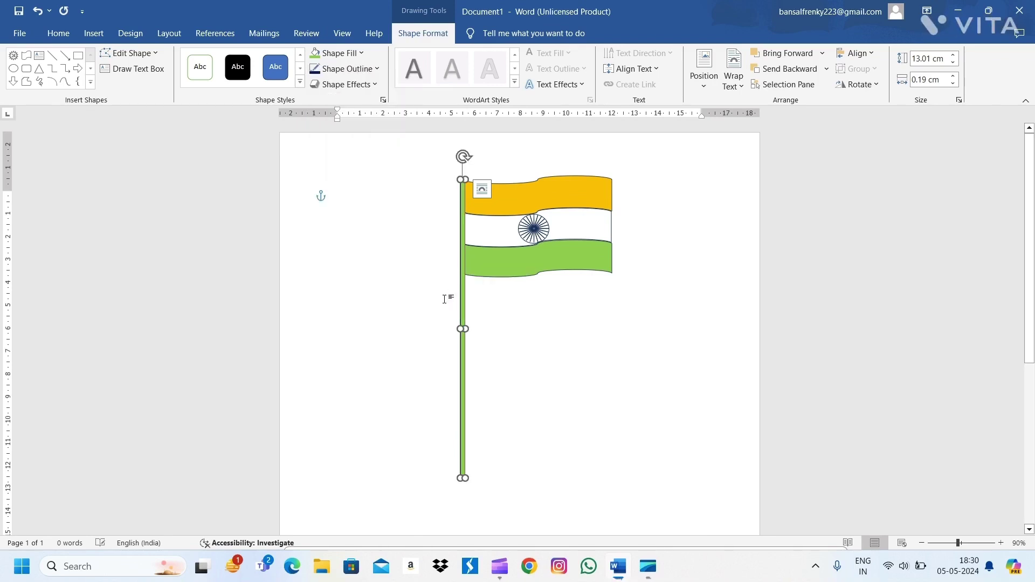
{"action": "left_click", "coordinate": [423, 305]}
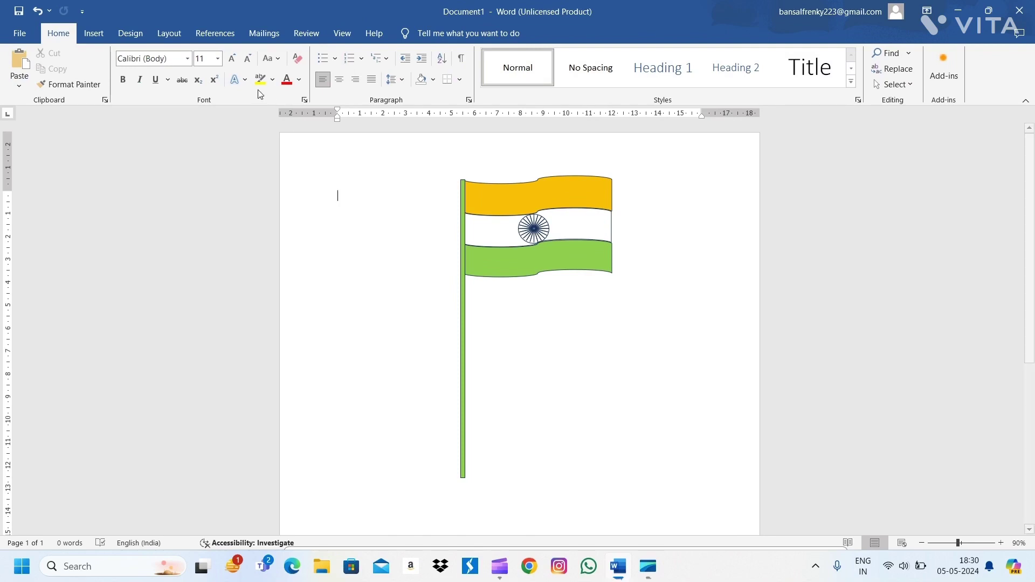
Draw a small Flowchart: Magnetic Disk cylinder, 1.39 by 2.61 cm, at the pole's foot.
{"action": "left_click", "coordinate": [115, 31]}
{"action": "left_click", "coordinate": [94, 33]}
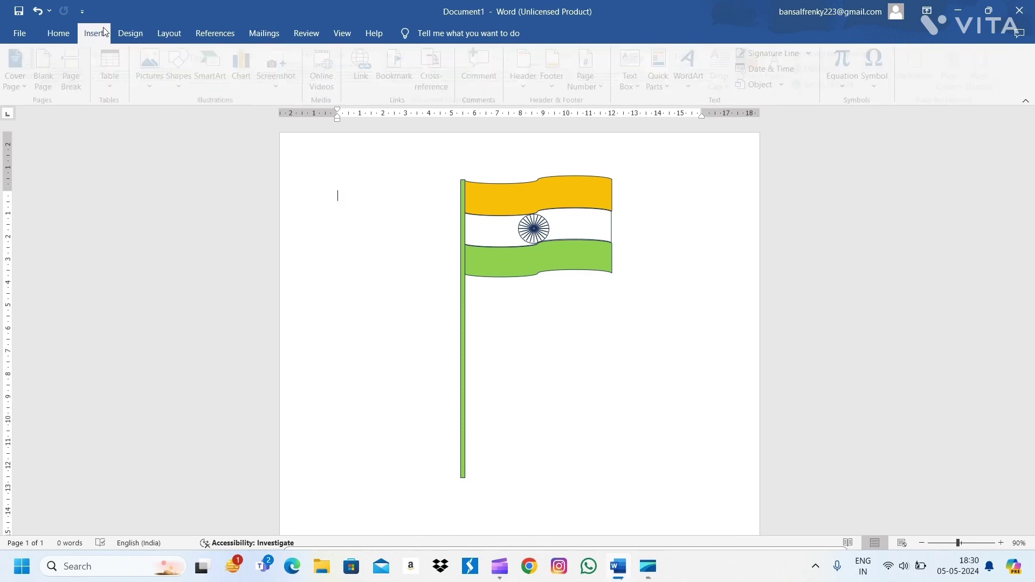
{"action": "left_click", "coordinate": [183, 76]}
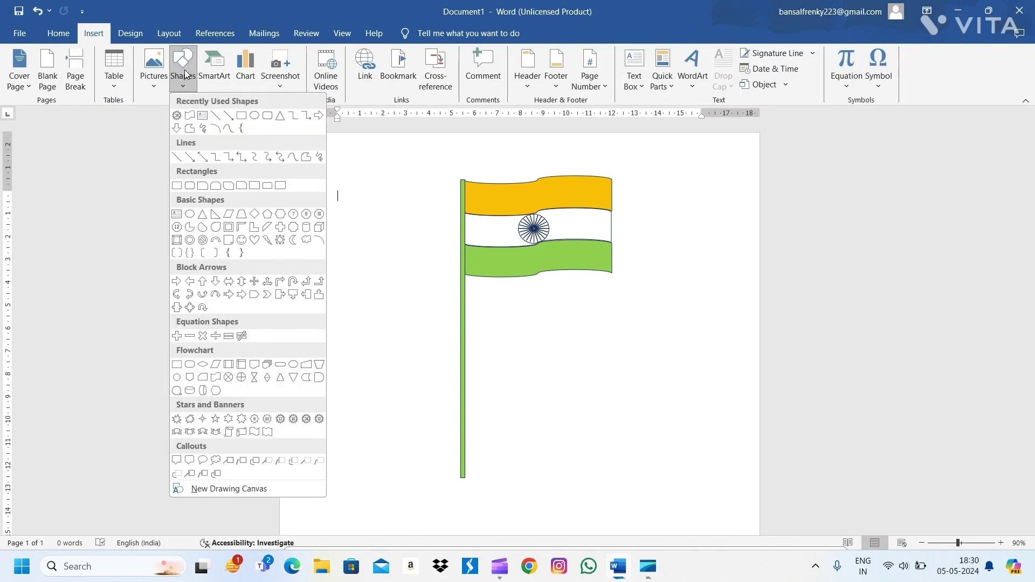
{"action": "left_click", "coordinate": [191, 392]}
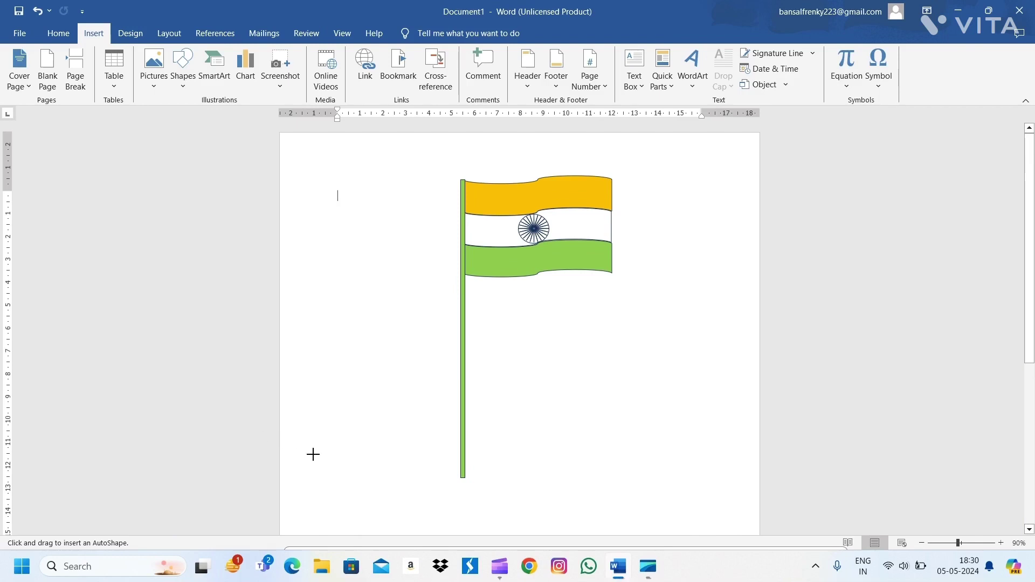
{"action": "scroll", "coordinate": [394, 437], "scroll_direction": "down", "scroll_amount": 3}
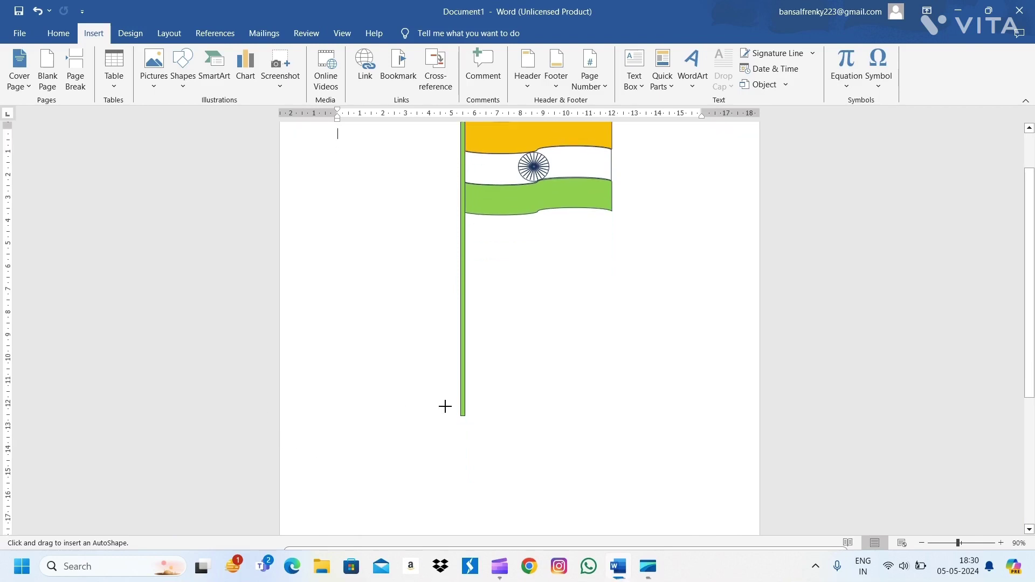
{"action": "mouse_move", "coordinate": [444, 405]}
{"action": "left_mouse_down"}
{"action": "mouse_move", "coordinate": [491, 437]}
{"action": "mouse_move", "coordinate": [437, 421]}
{"action": "mouse_move", "coordinate": [497, 422]}
{"action": "left_mouse_up"}
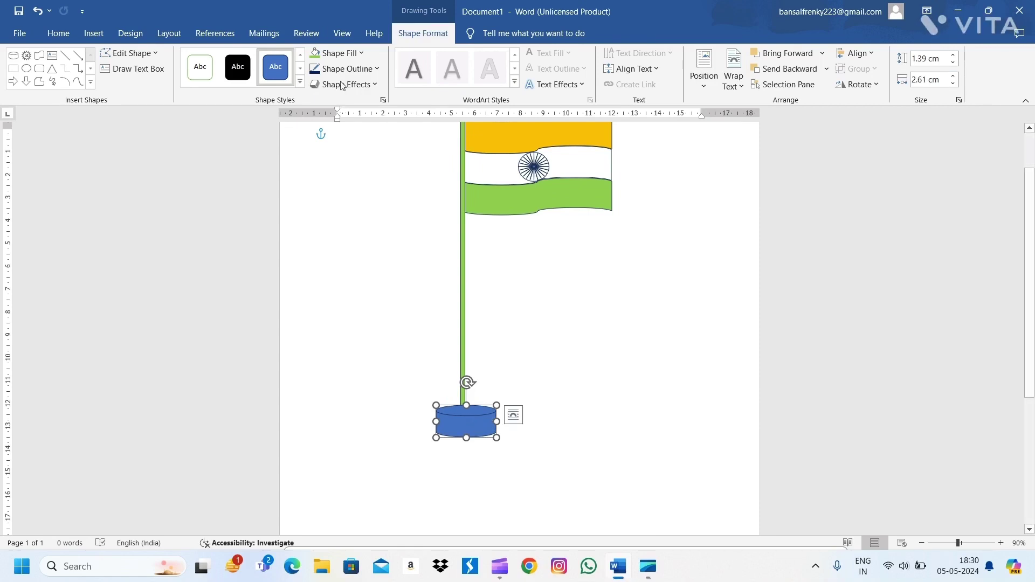
Fill the cylinder base gold and send it behind the pole's foot.
{"action": "left_click", "coordinate": [341, 52]}
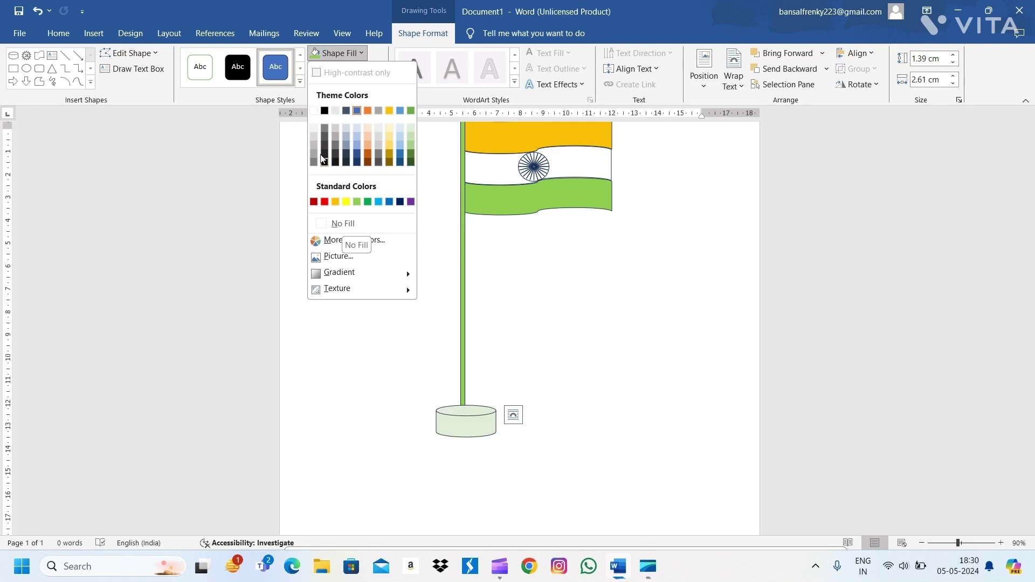
{"action": "left_click", "coordinate": [336, 202]}
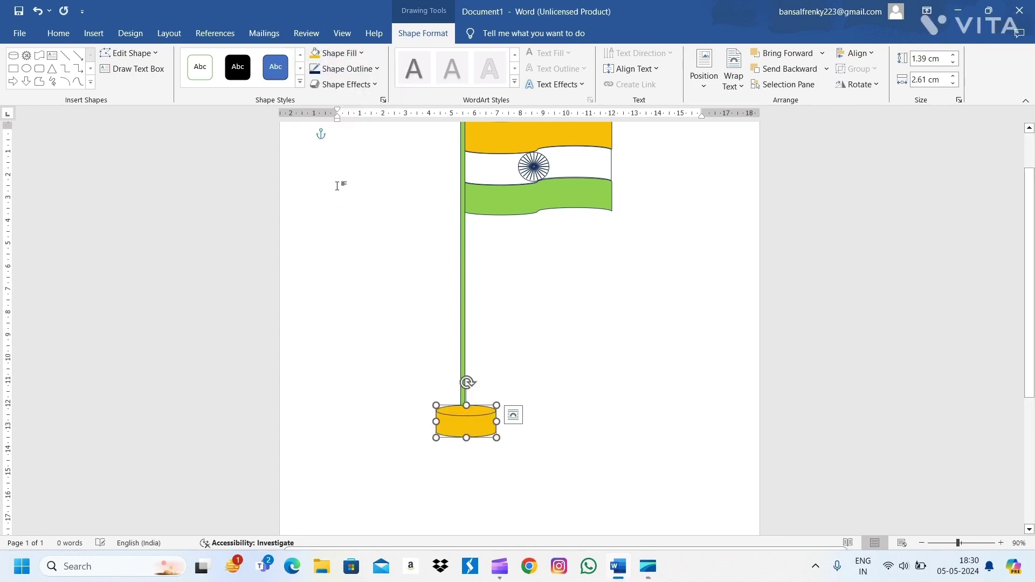
{"action": "left_click", "coordinate": [828, 75]}
{"action": "left_click", "coordinate": [799, 86]}
{"action": "left_click", "coordinate": [570, 362]}
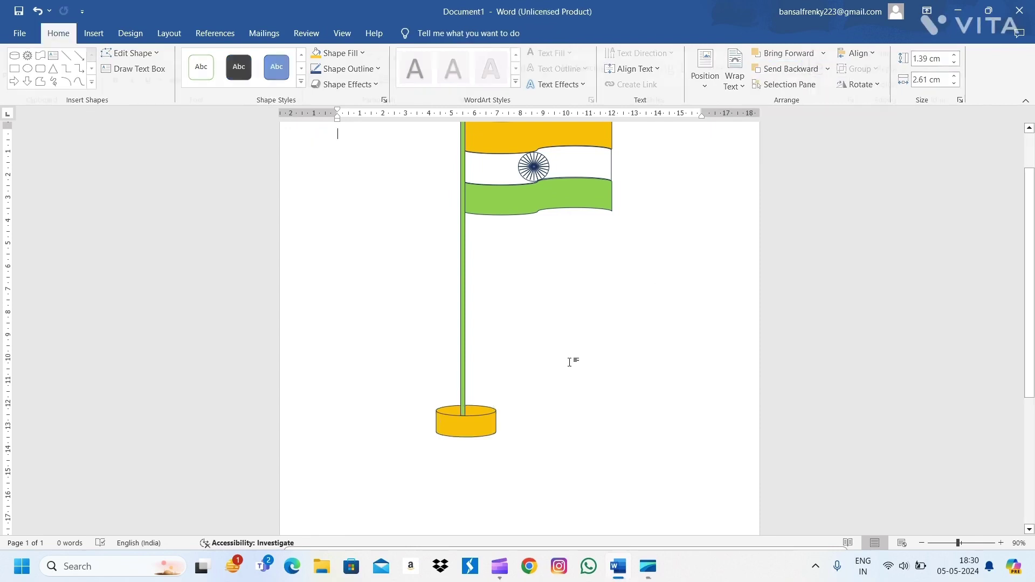
{"action": "left_click", "coordinate": [482, 422]}
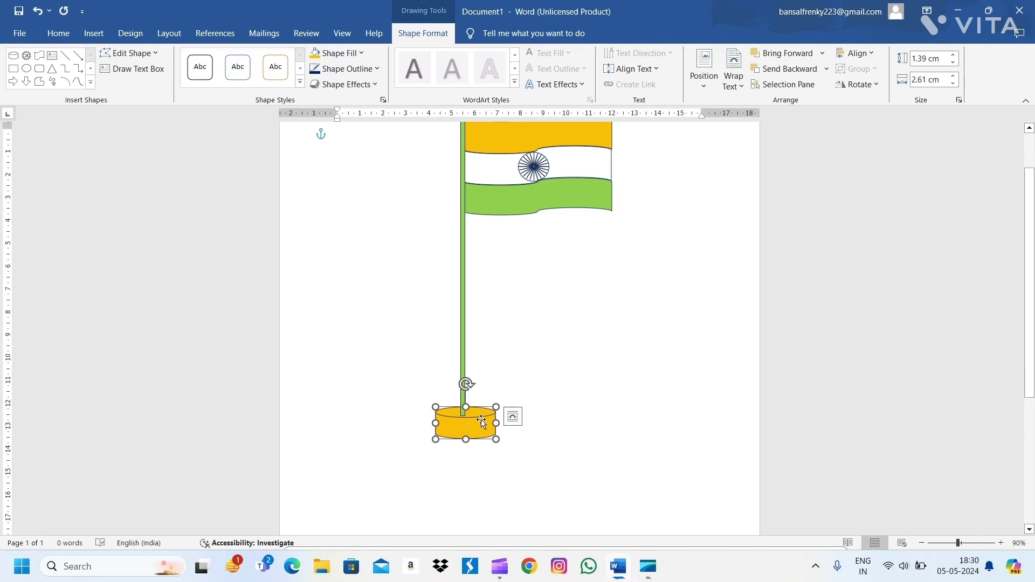
{"action": "left_click_drag", "start_coordinate": [462, 428], "coordinate": [462, 428]}
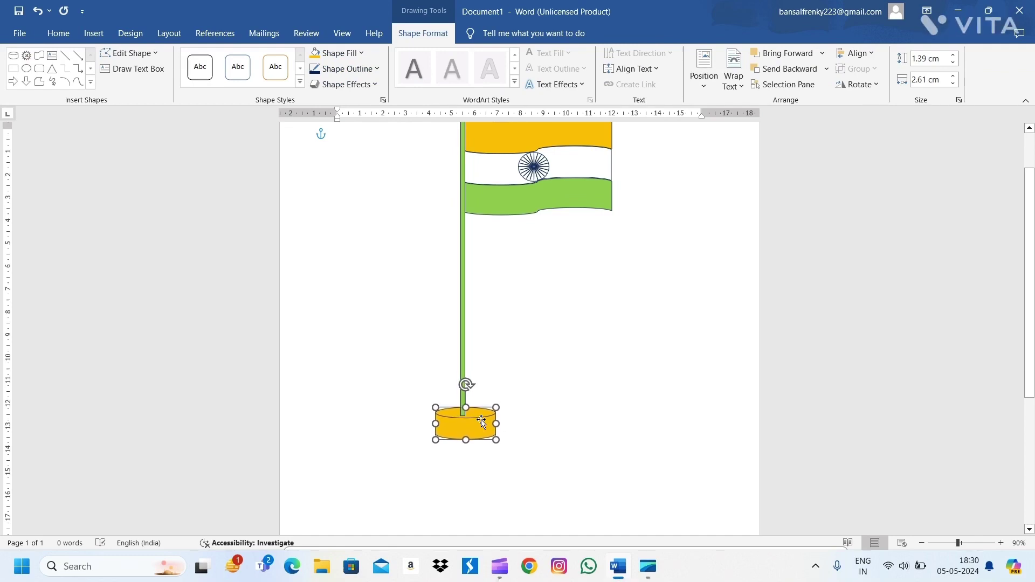
{"action": "left_click", "coordinate": [370, 421]}
Duplicate the gold base just below it, widen the copy to 3.76 cm, and remove its fill.
{"action": "left_click", "coordinate": [451, 429]}
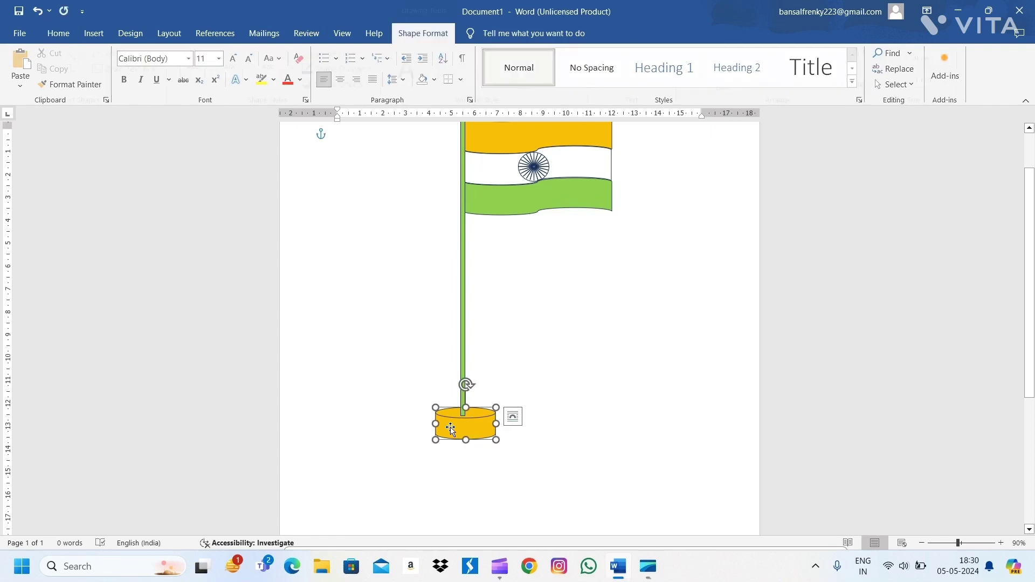
{"action": "left_click_drag", "start_coordinate": [450, 431], "coordinate": [450, 450]}
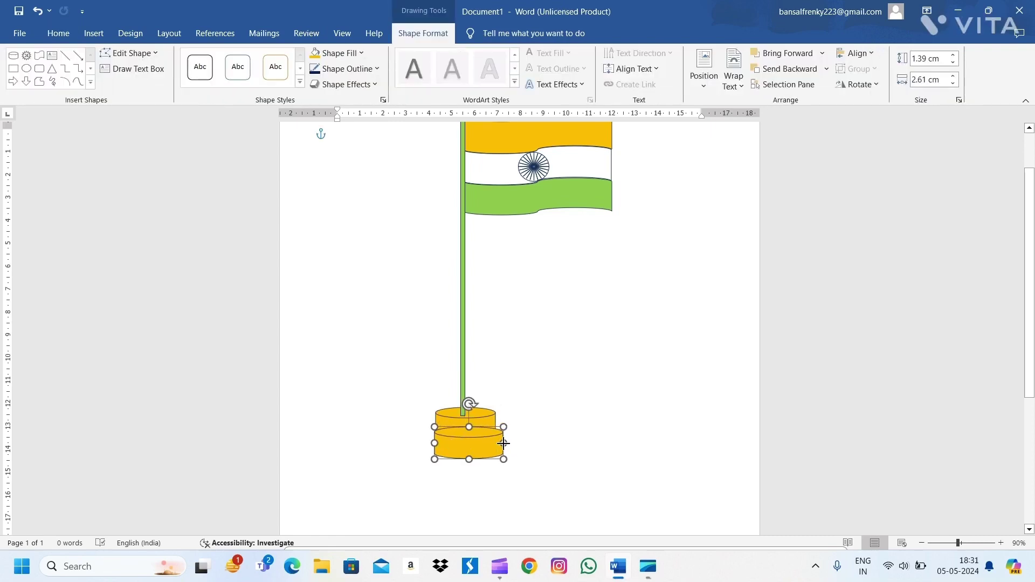
{"action": "left_click_drag", "start_coordinate": [495, 444], "coordinate": [508, 443]}
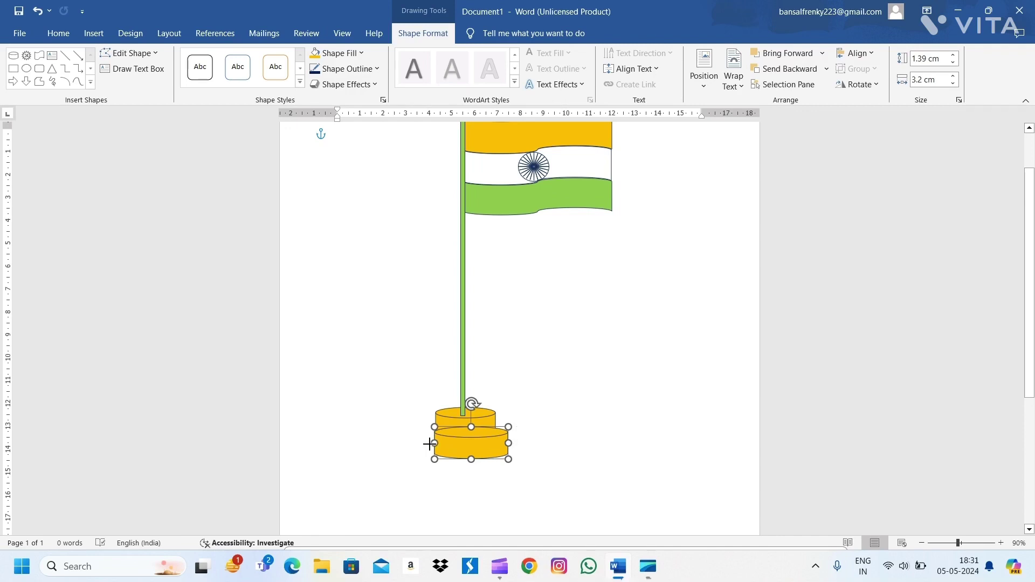
{"action": "left_click_drag", "start_coordinate": [434, 443], "coordinate": [422, 443]}
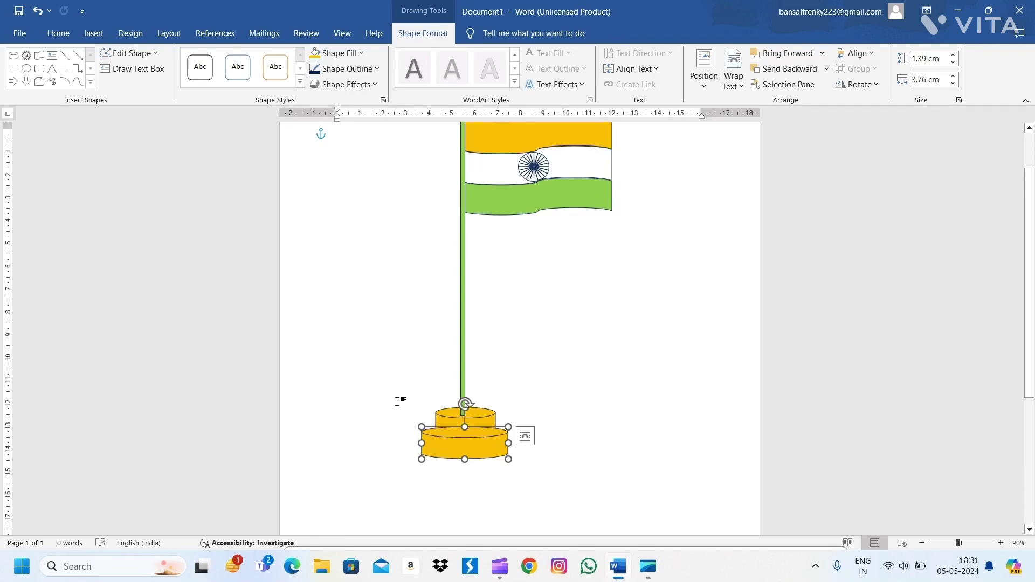
{"action": "left_click", "coordinate": [348, 54]}
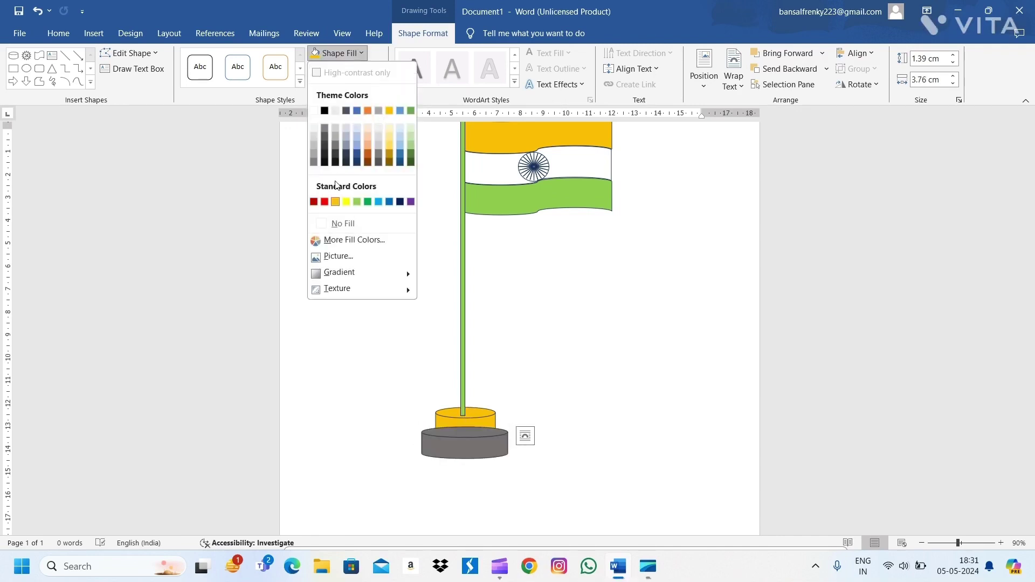
{"action": "left_click", "coordinate": [323, 224]}
{"action": "left_click", "coordinate": [339, 359]}
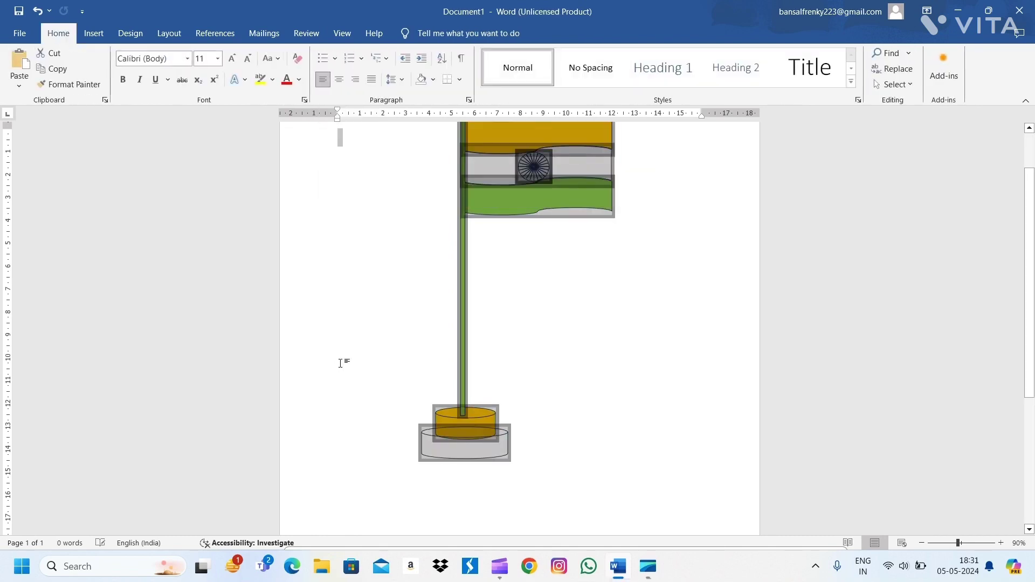
Copy the unfilled cylinder below itself, widen it to 4.87 cm, and fill it green.
{"action": "left_click", "coordinate": [444, 439]}
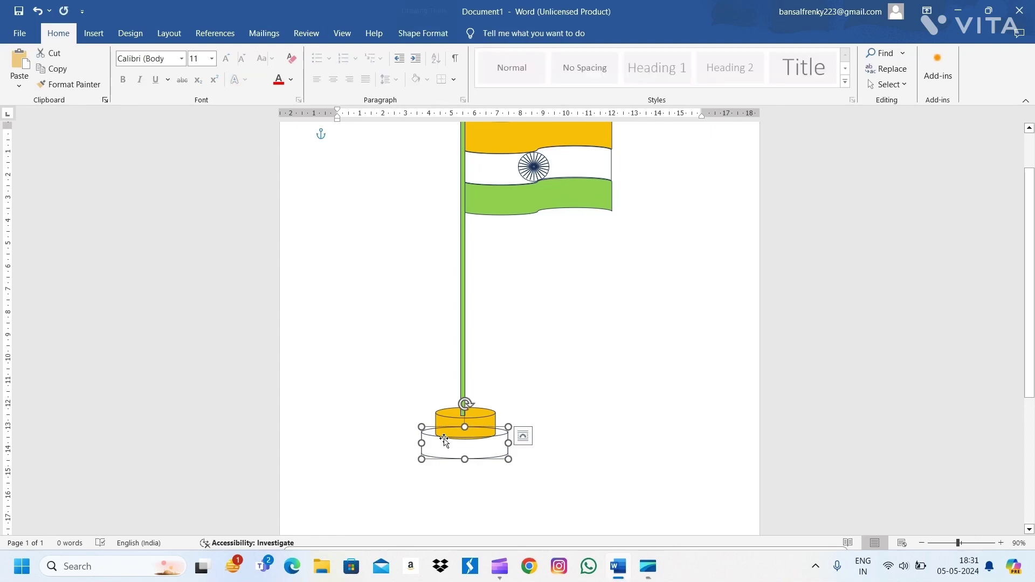
{"action": "left_click_drag", "start_coordinate": [447, 442], "coordinate": [445, 455]}
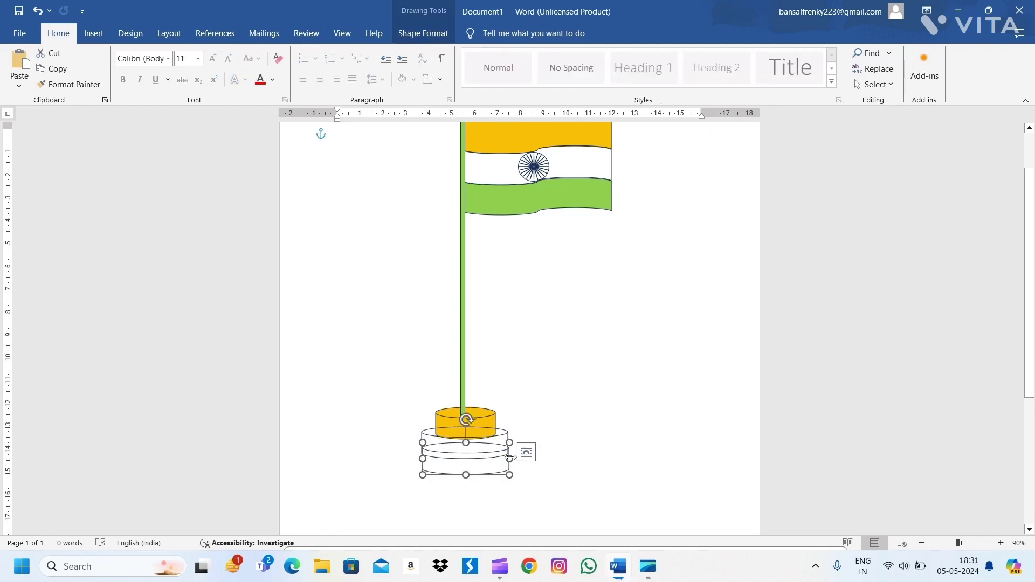
{"action": "left_click_drag", "start_coordinate": [510, 458], "coordinate": [521, 458]}
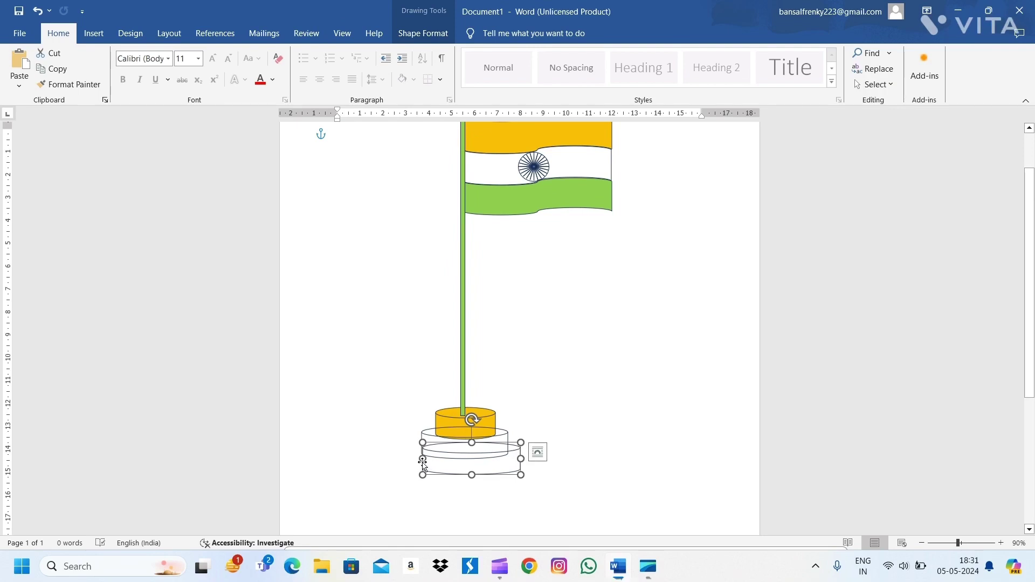
{"action": "left_click_drag", "start_coordinate": [419, 456], "coordinate": [408, 455]}
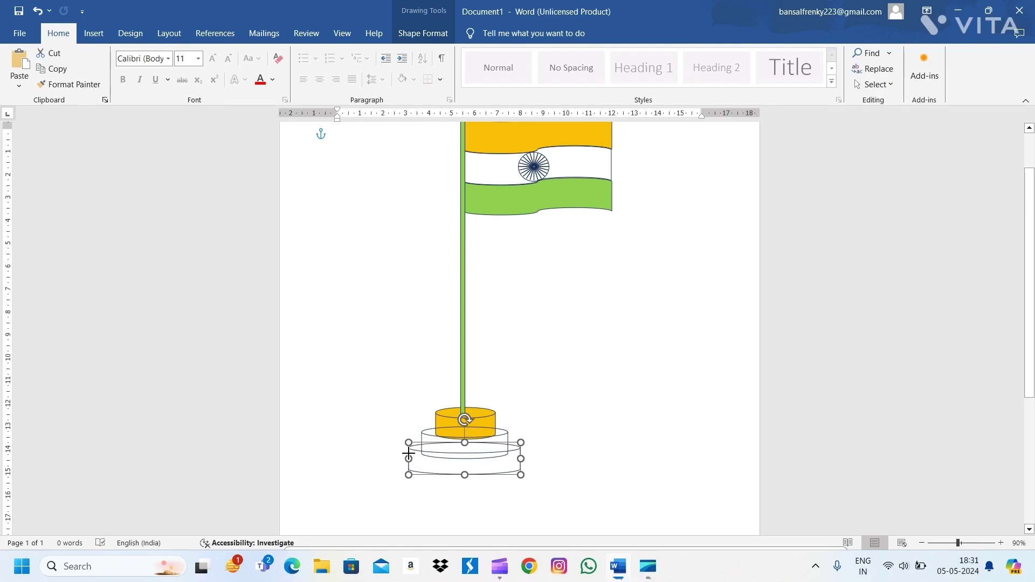
{"action": "left_click", "coordinate": [423, 33]}
{"action": "left_click", "coordinate": [361, 55]}
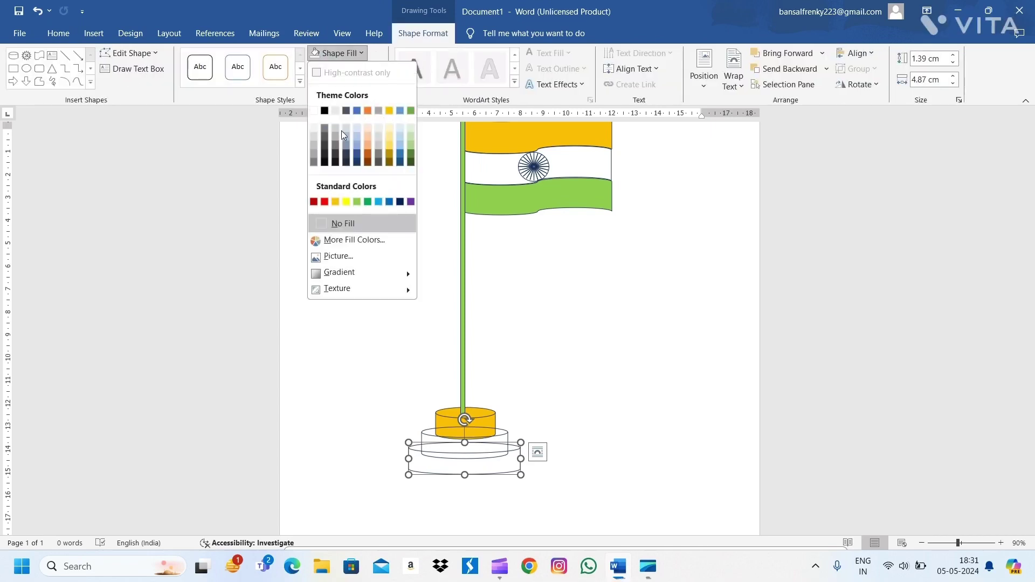
{"action": "left_click", "coordinate": [356, 202]}
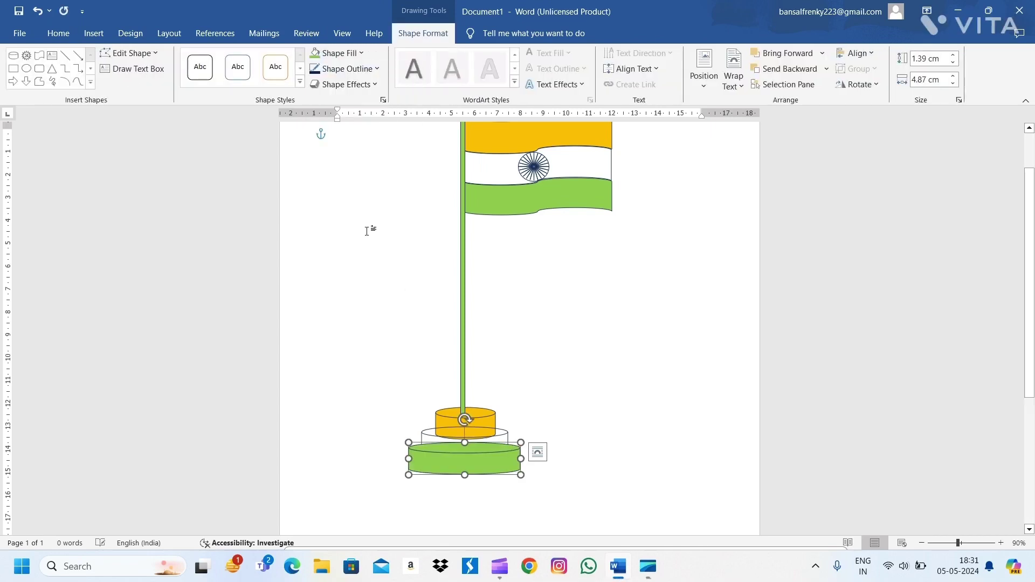
{"action": "left_click", "coordinate": [370, 230]}
{"action": "scroll", "coordinate": [409, 234], "scroll_direction": "up", "scroll_amount": 1}
{"action": "scroll", "coordinate": [409, 234], "scroll_direction": "up", "scroll_amount": 1}
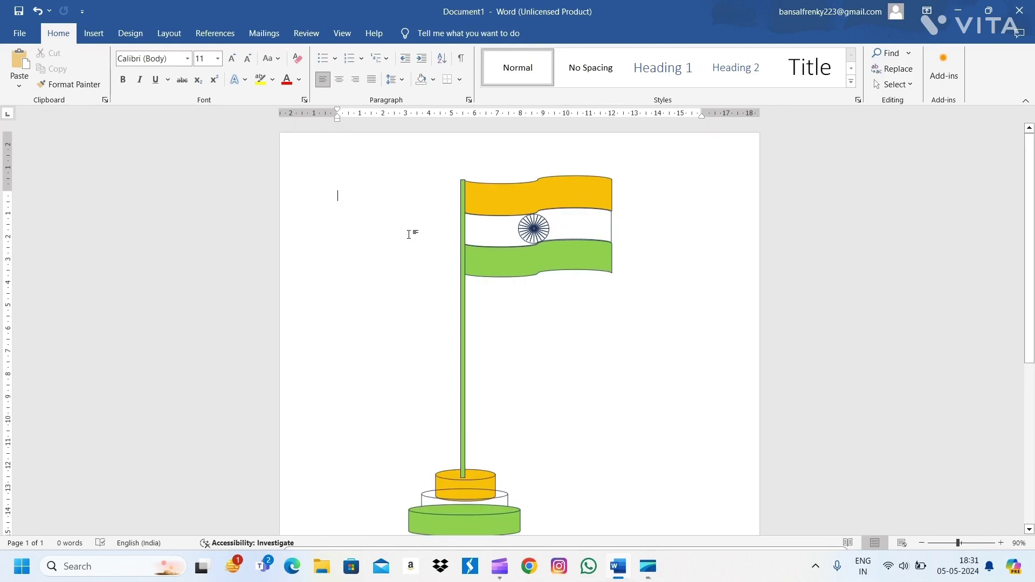
Draw a flat 1.01 by 6.77 cm arc from left of the flag ending at the pole.
{"action": "scroll", "coordinate": [409, 234], "scroll_direction": "down", "scroll_amount": 1}
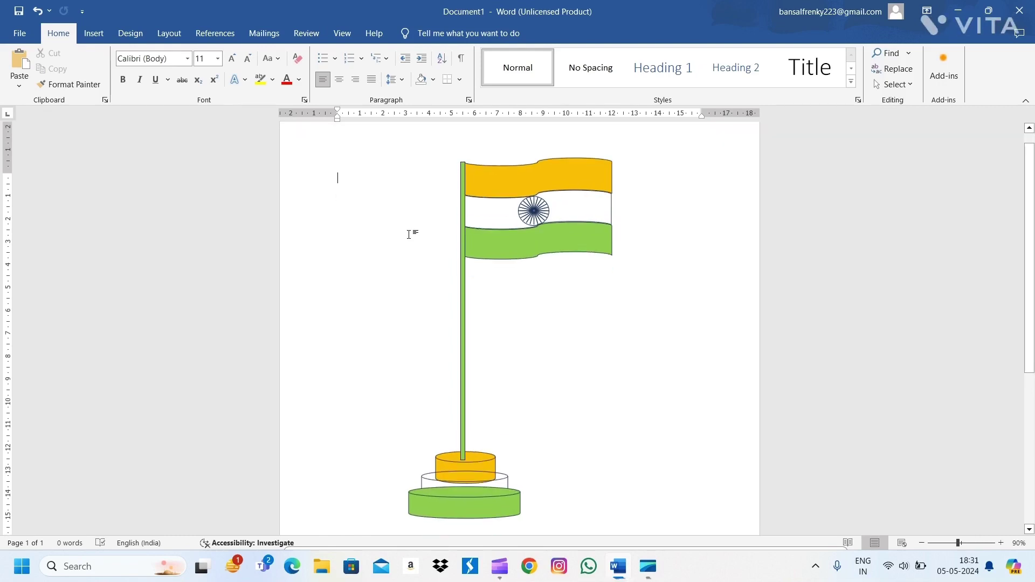
{"action": "left_click", "coordinate": [94, 33]}
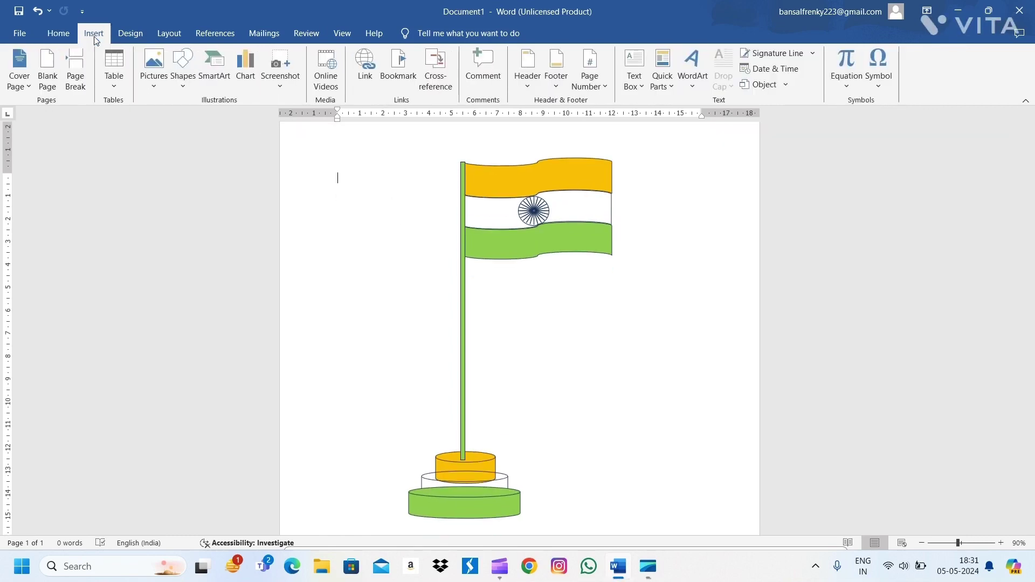
{"action": "left_click", "coordinate": [179, 67]}
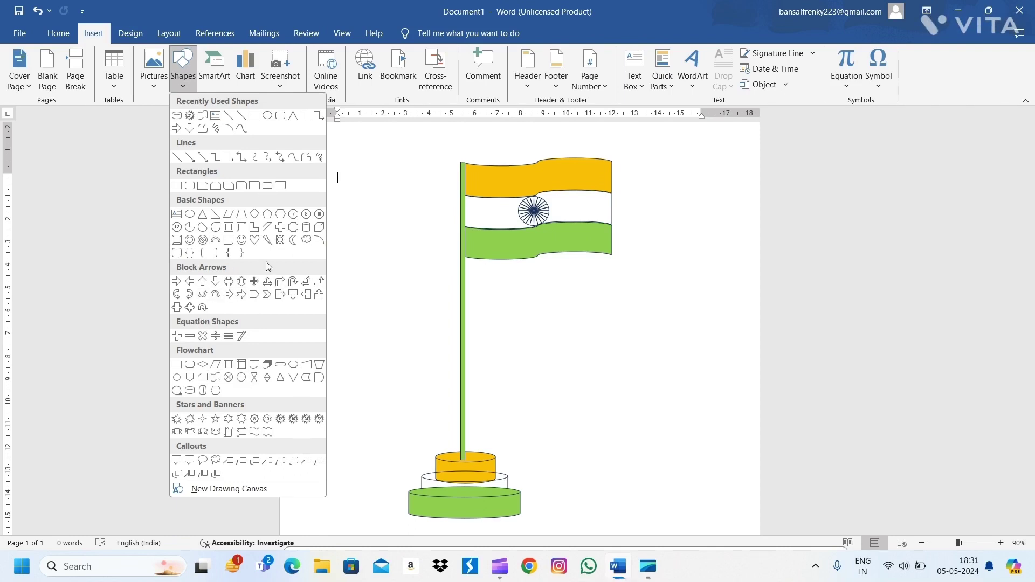
{"action": "left_click", "coordinate": [218, 239]}
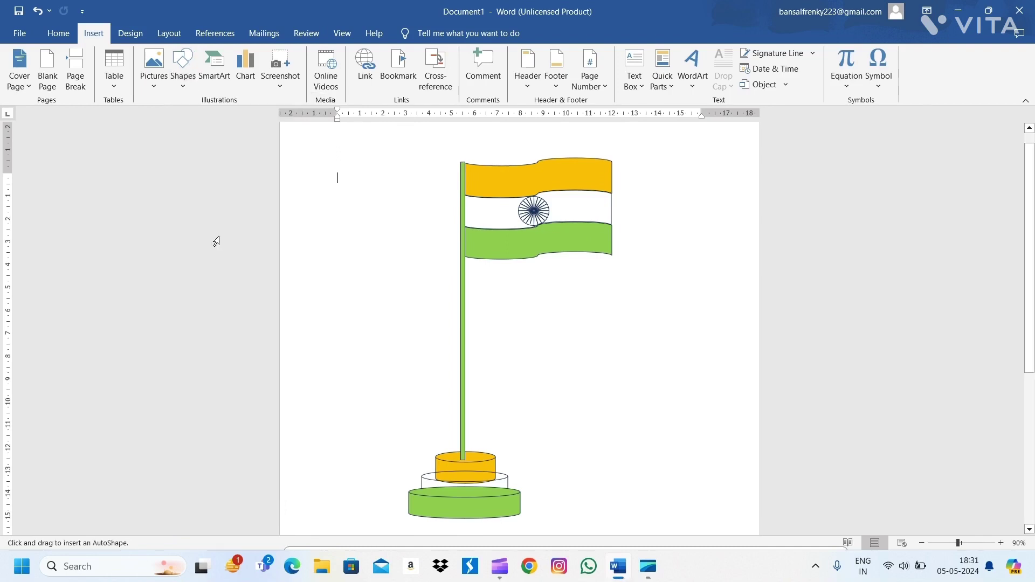
{"action": "left_click_drag", "start_coordinate": [307, 215], "coordinate": [421, 244]}
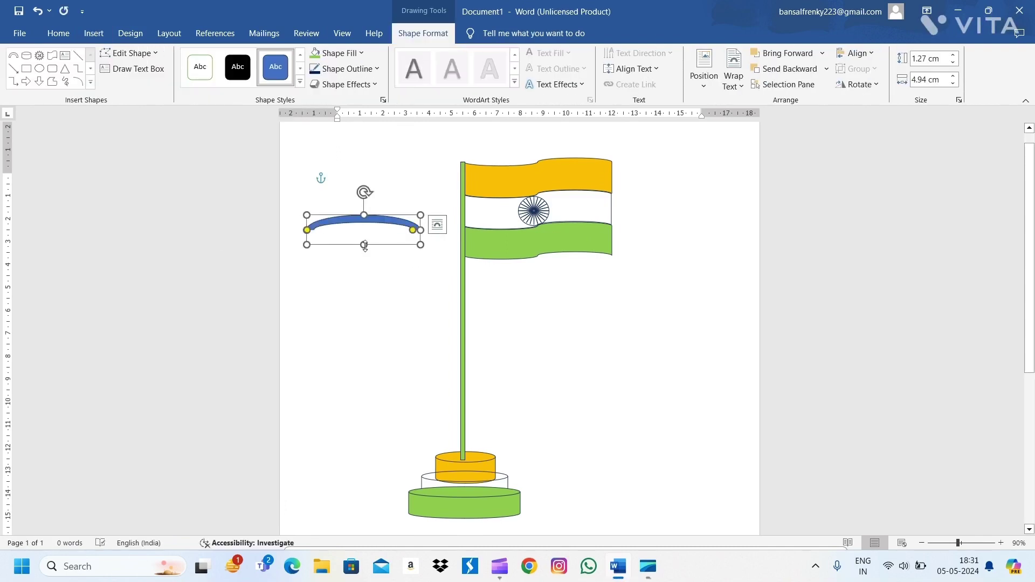
{"action": "left_click_drag", "start_coordinate": [364, 245], "coordinate": [475, 228]}
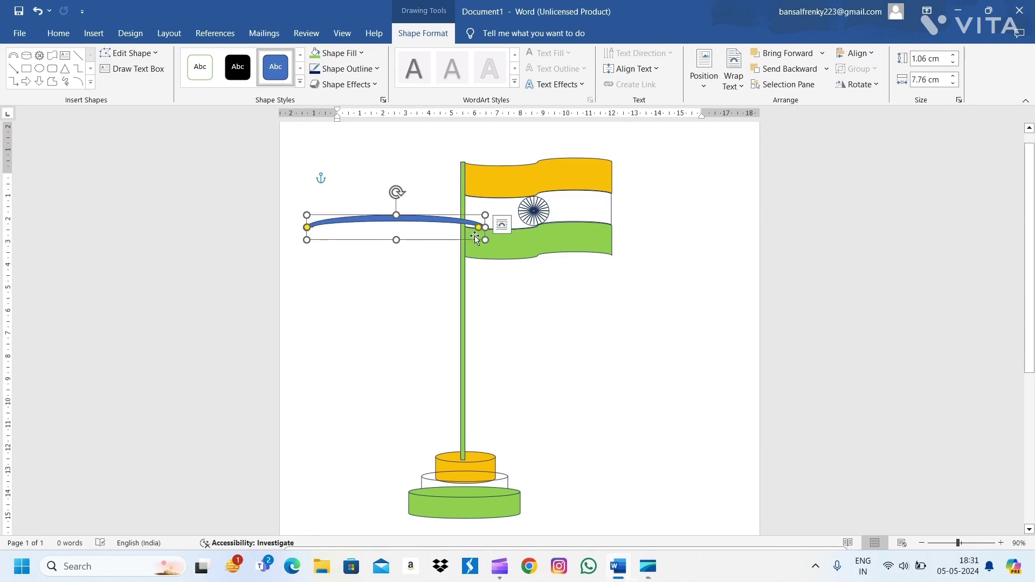
{"action": "left_click_drag", "start_coordinate": [475, 237], "coordinate": [462, 236]}
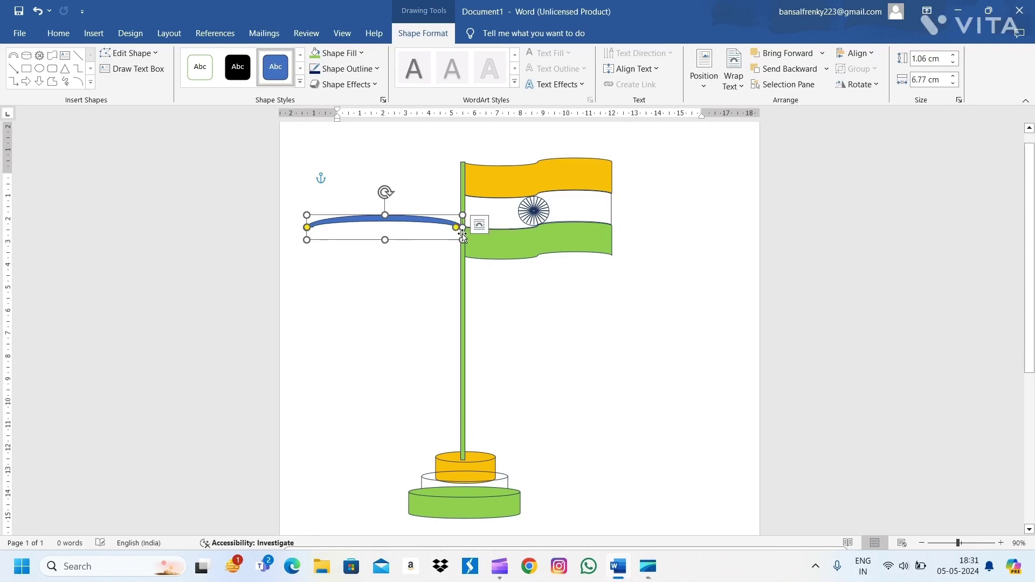
{"action": "left_click", "coordinate": [383, 293]}
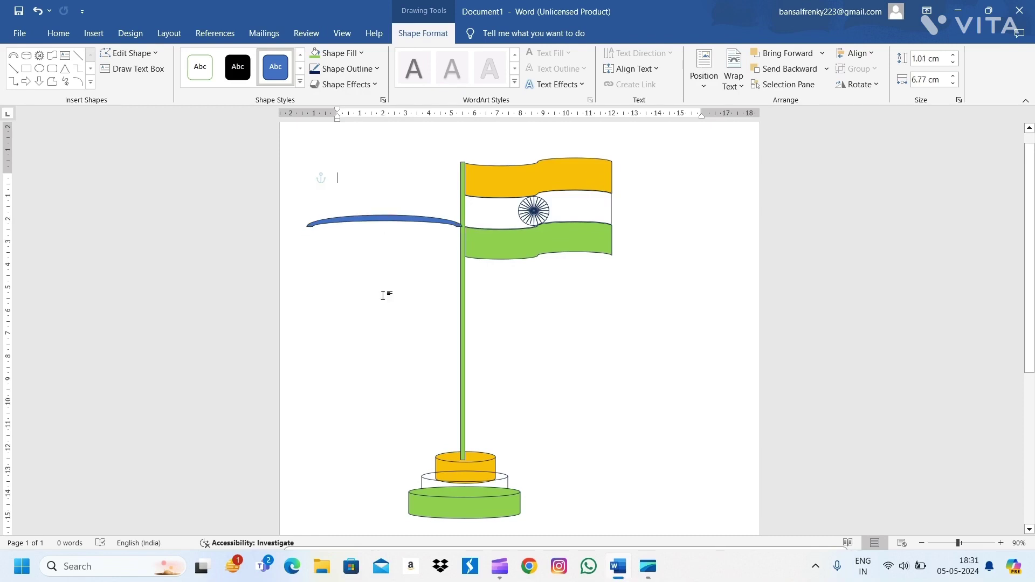
{"action": "left_click", "coordinate": [379, 223]}
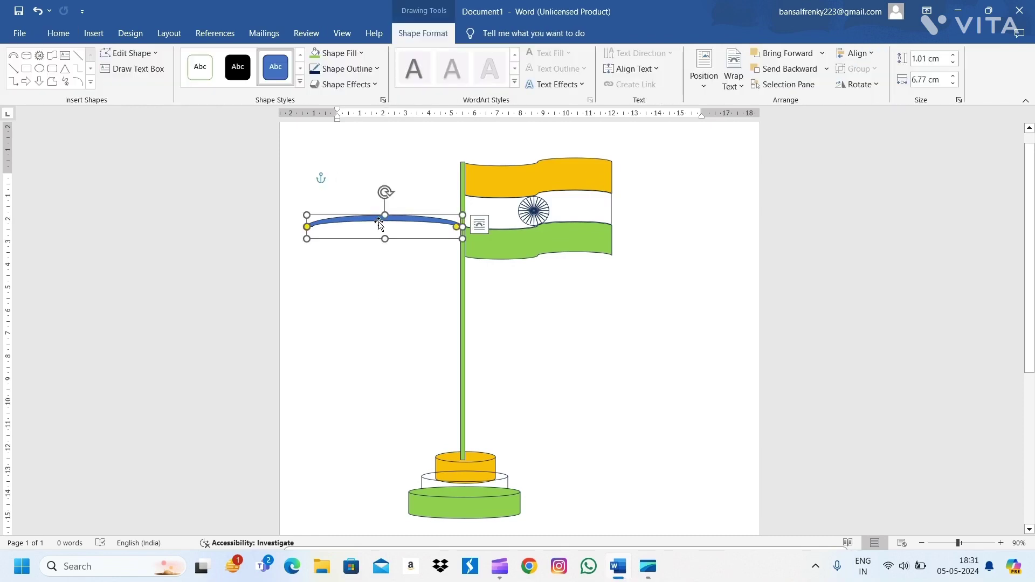
{"action": "left_click", "coordinate": [360, 51]}
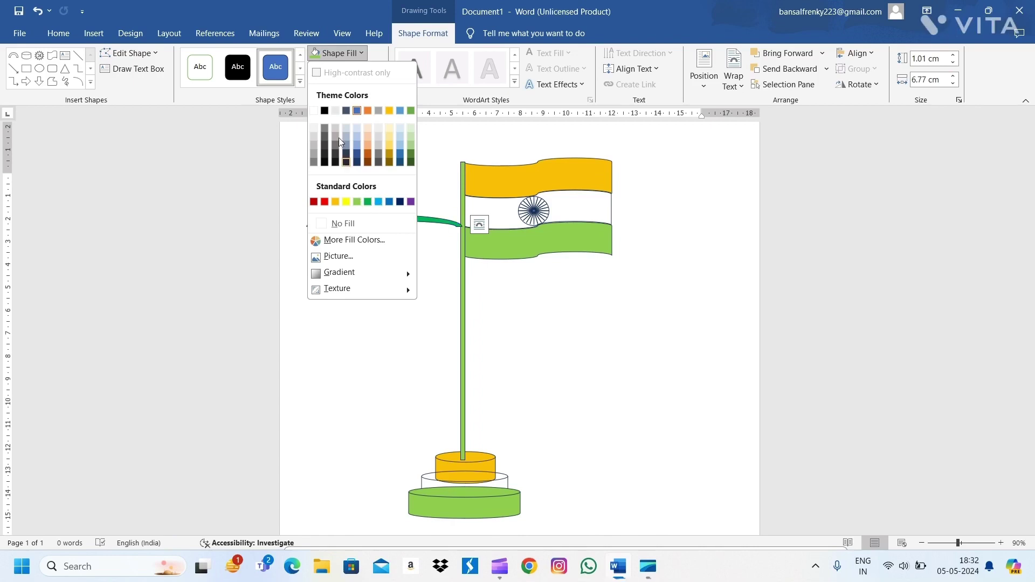
Colour the arc black and make its curve shallower.
{"action": "left_click", "coordinate": [325, 111]}
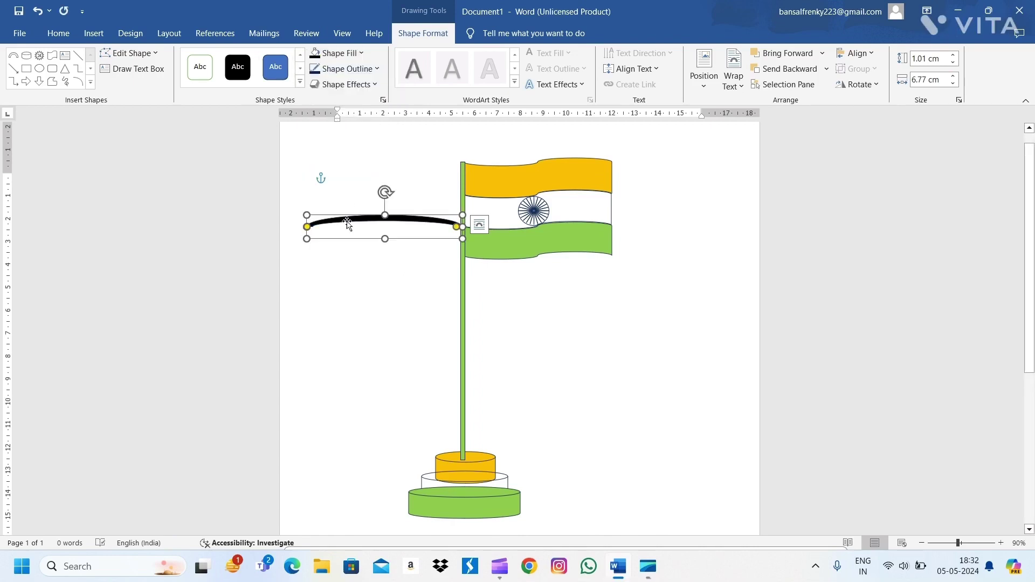
{"action": "left_click", "coordinate": [355, 253]}
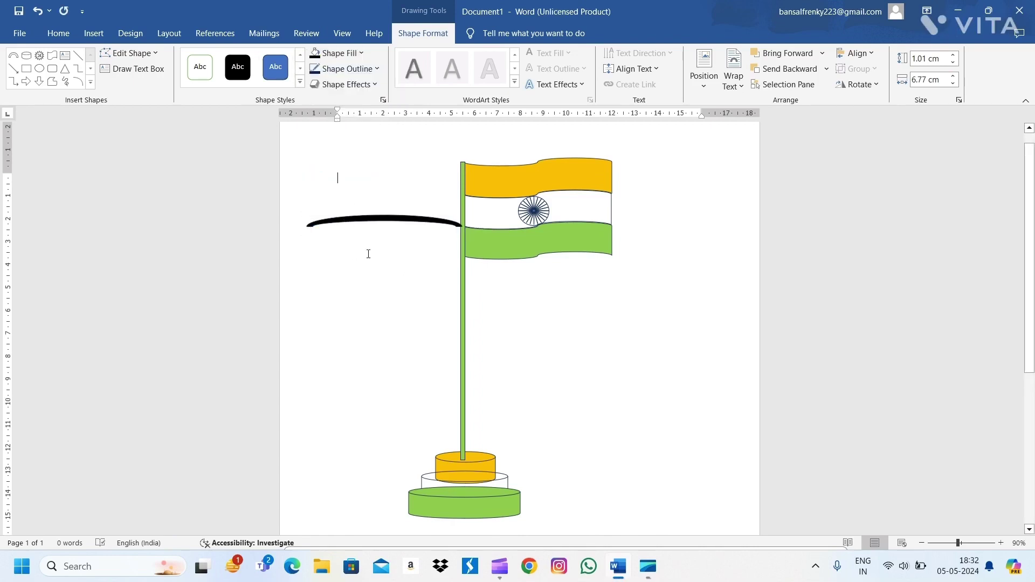
{"action": "left_click", "coordinate": [372, 219]}
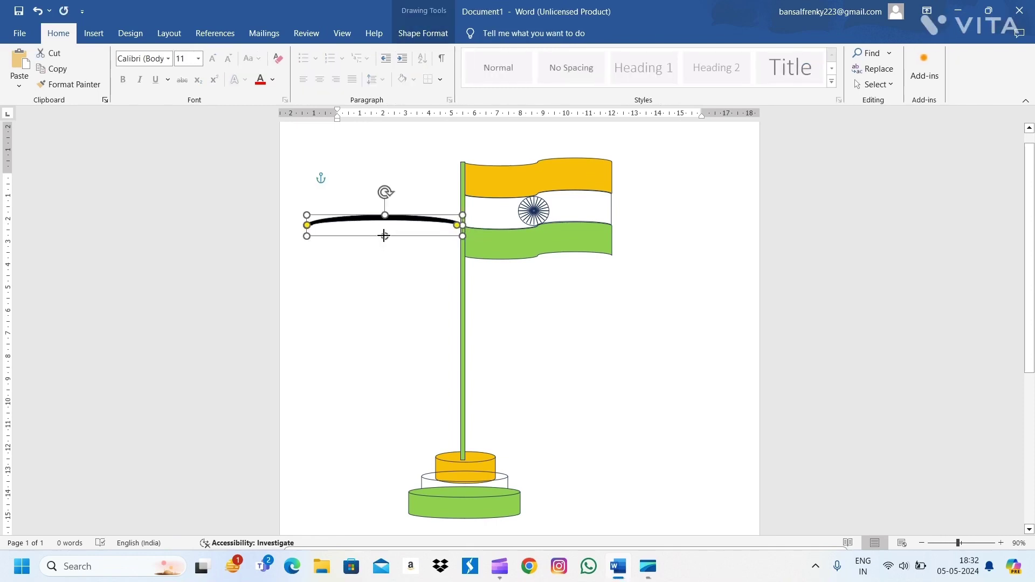
{"action": "left_click_drag", "start_coordinate": [384, 236], "coordinate": [384, 232]}
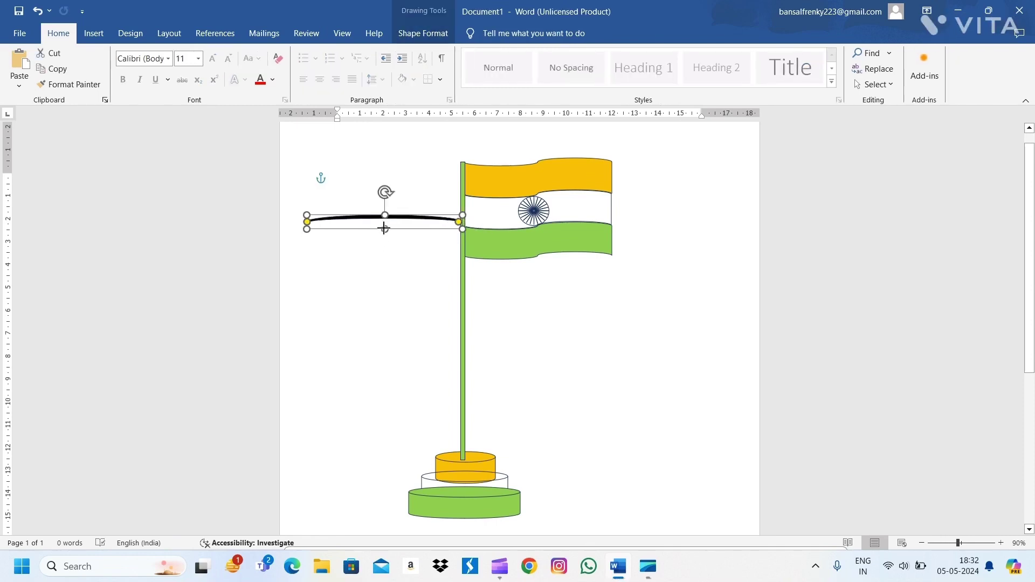
{"action": "left_click", "coordinate": [384, 264]}
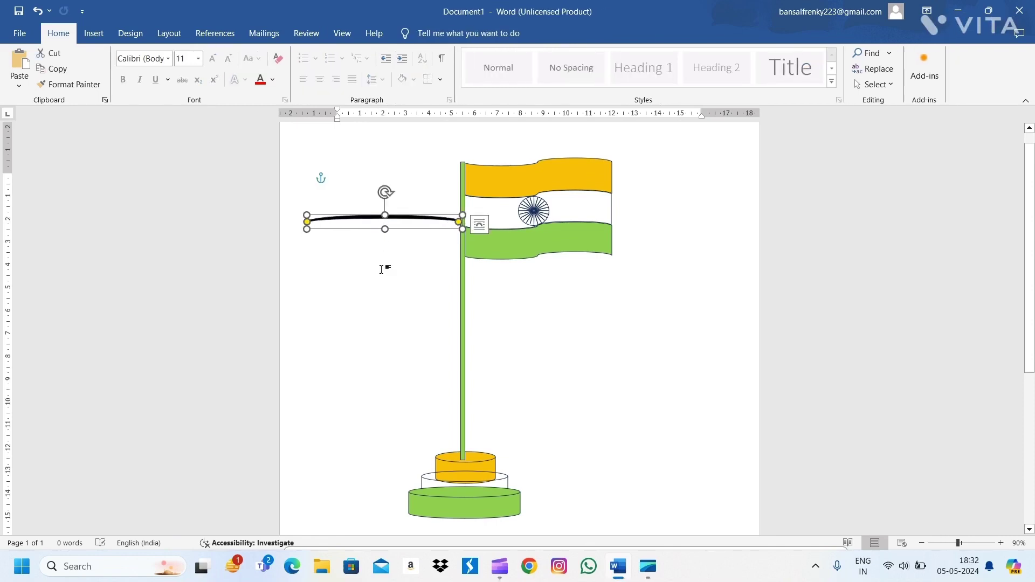
{"action": "left_click", "coordinate": [374, 223]}
Rotate the arc upright and fit it along the left of the upper pole.
{"action": "left_click_drag", "start_coordinate": [385, 190], "coordinate": [333, 212]}
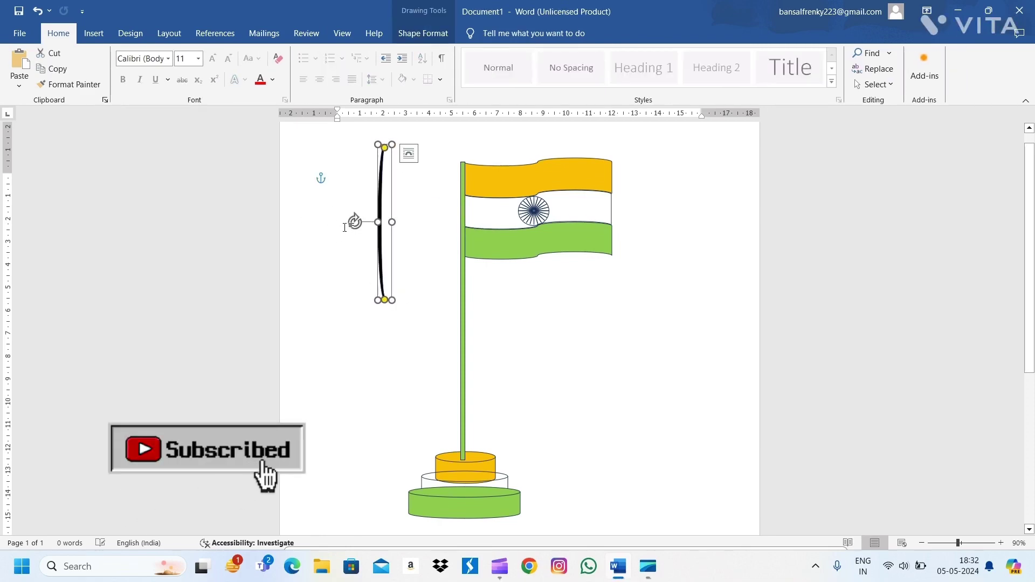
{"action": "left_click_drag", "start_coordinate": [382, 246], "coordinate": [455, 268]}
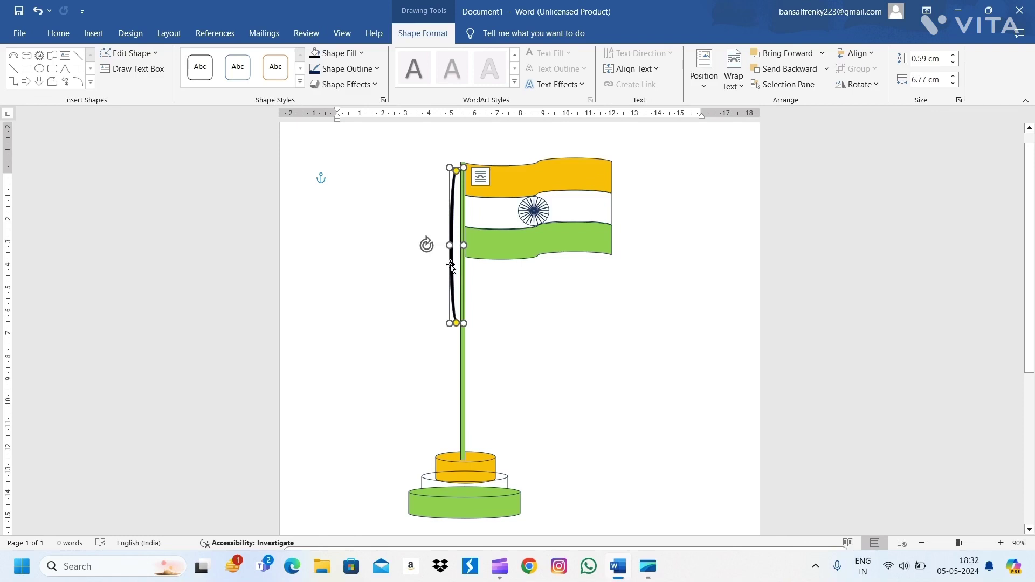
{"action": "left_click_drag", "start_coordinate": [451, 264], "coordinate": [455, 257]}
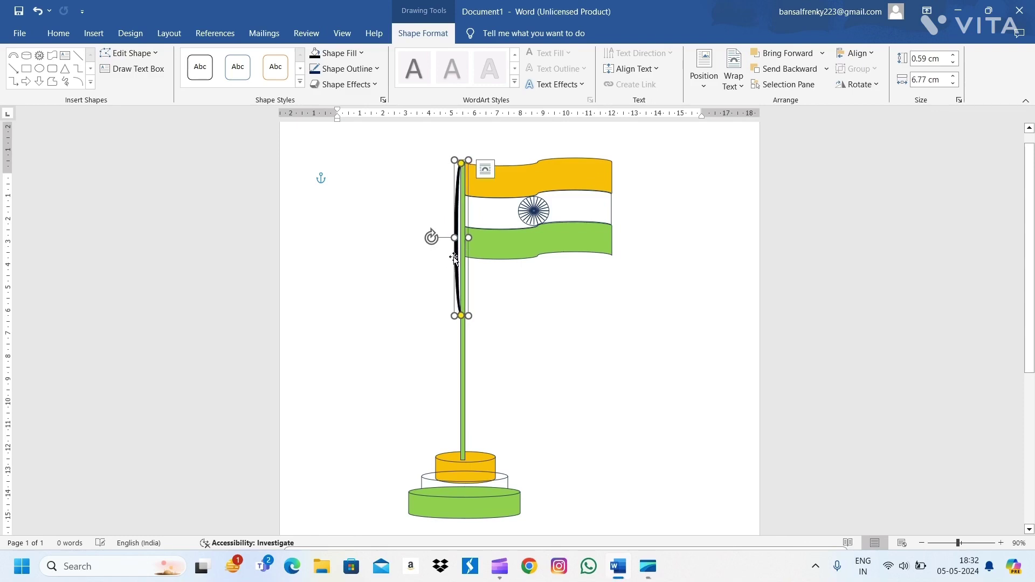
{"action": "left_click_drag", "start_coordinate": [452, 238], "coordinate": [450, 238]}
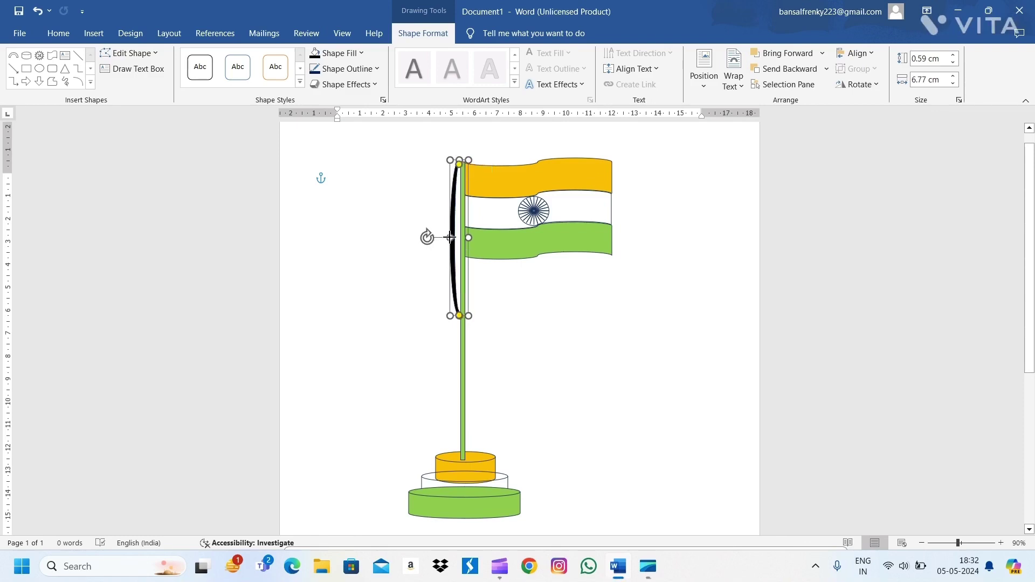
{"action": "left_click", "coordinate": [444, 288]}
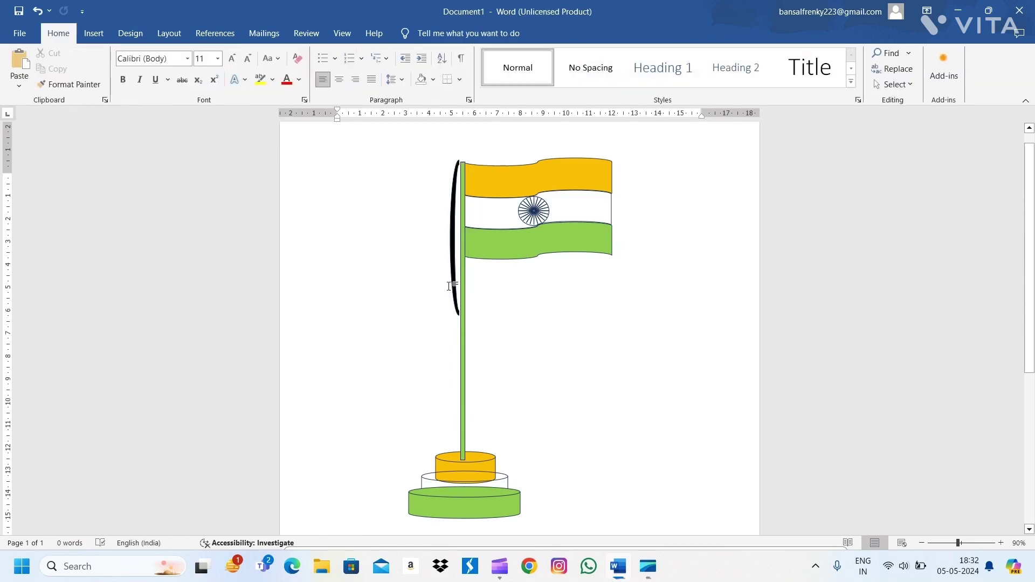
{"action": "left_click", "coordinate": [452, 285]}
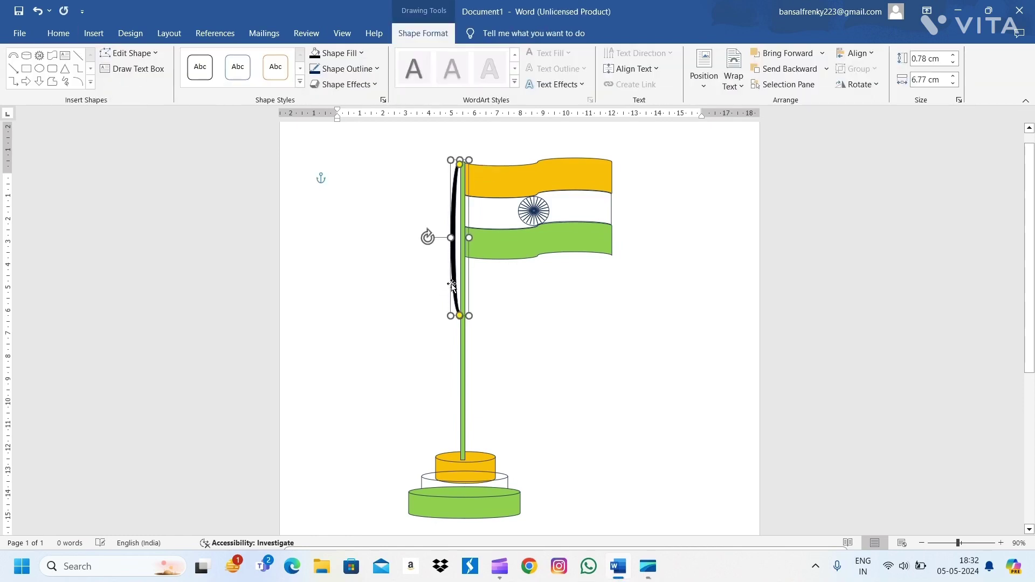
{"action": "key", "text": "Down"}
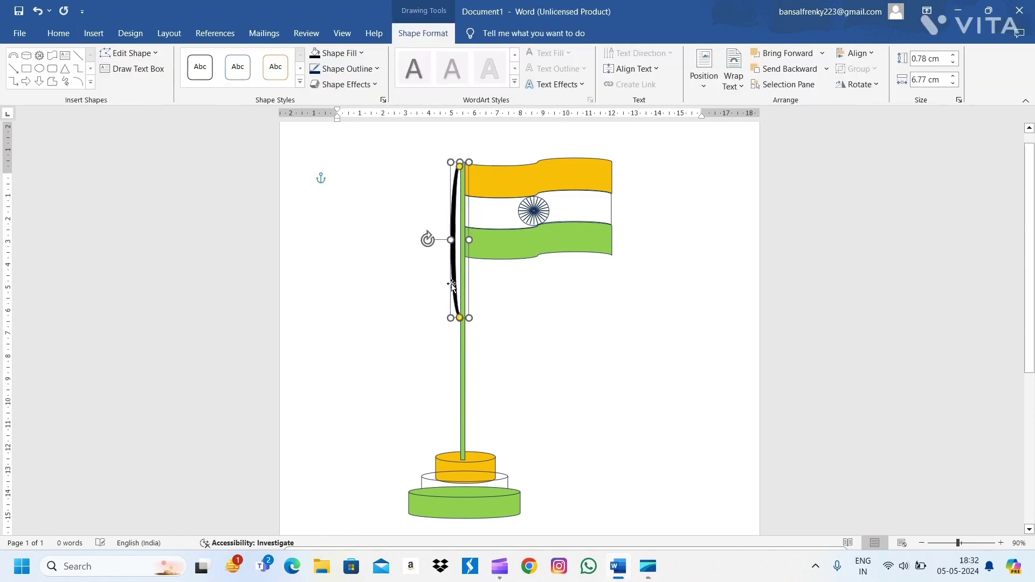
{"action": "left_click_drag", "start_coordinate": [452, 285], "coordinate": [453, 285]}
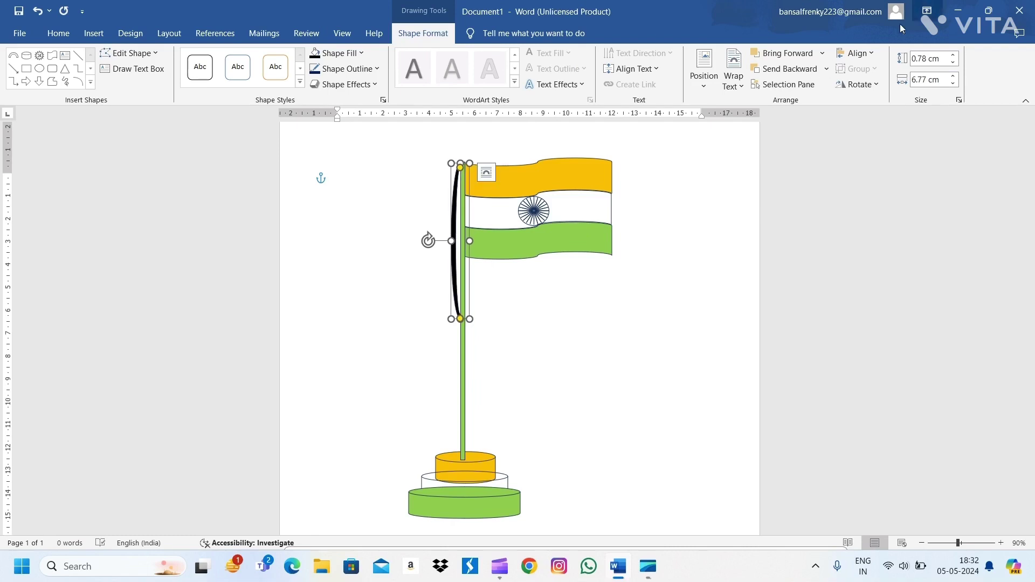
Review the arc's Send Backward options, then reselect the arc beside the pole.
{"action": "left_click", "coordinate": [831, 70]}
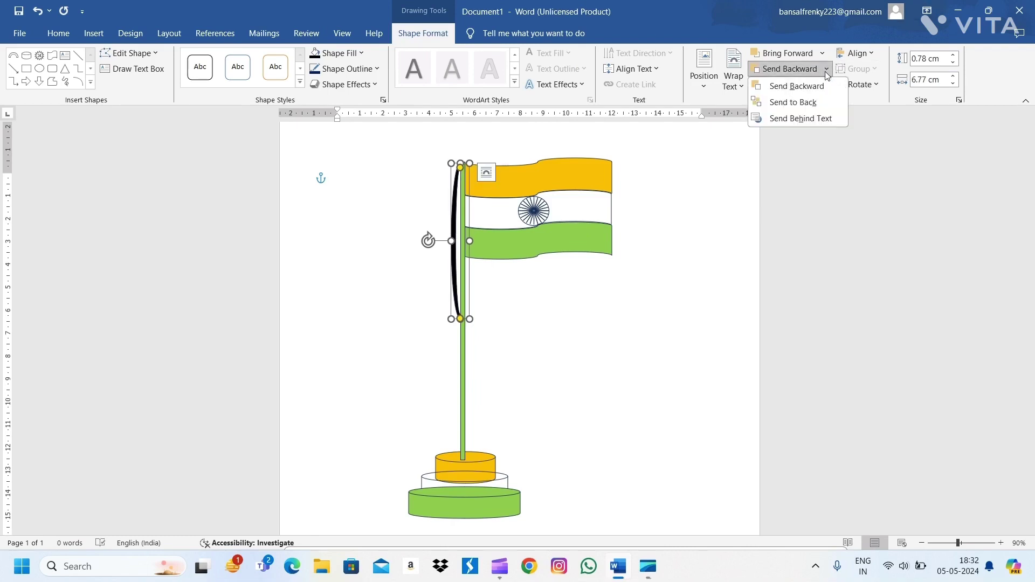
{"action": "left_click", "coordinate": [792, 84]}
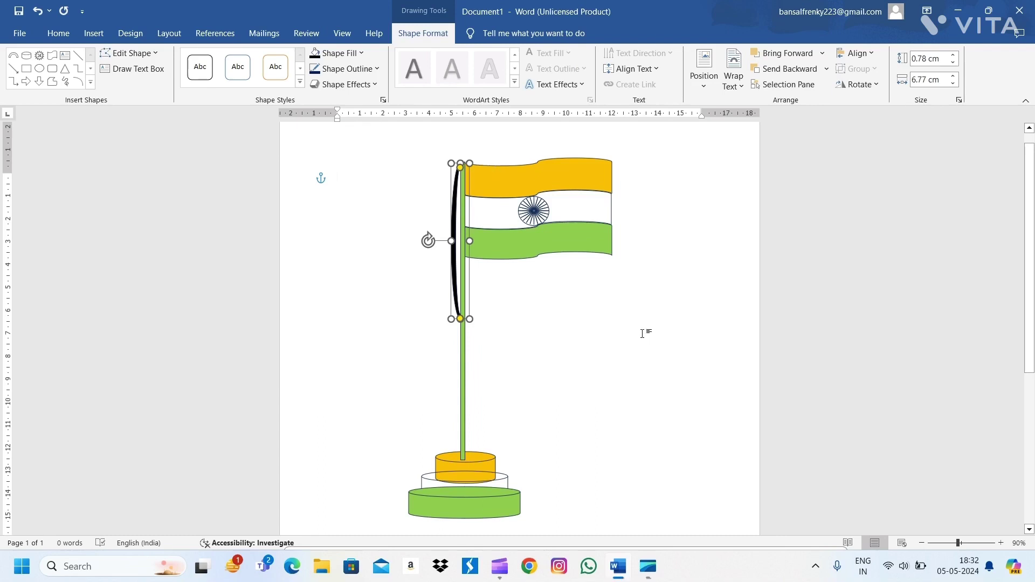
{"action": "left_click", "coordinate": [642, 334]}
{"action": "left_click", "coordinate": [459, 289]}
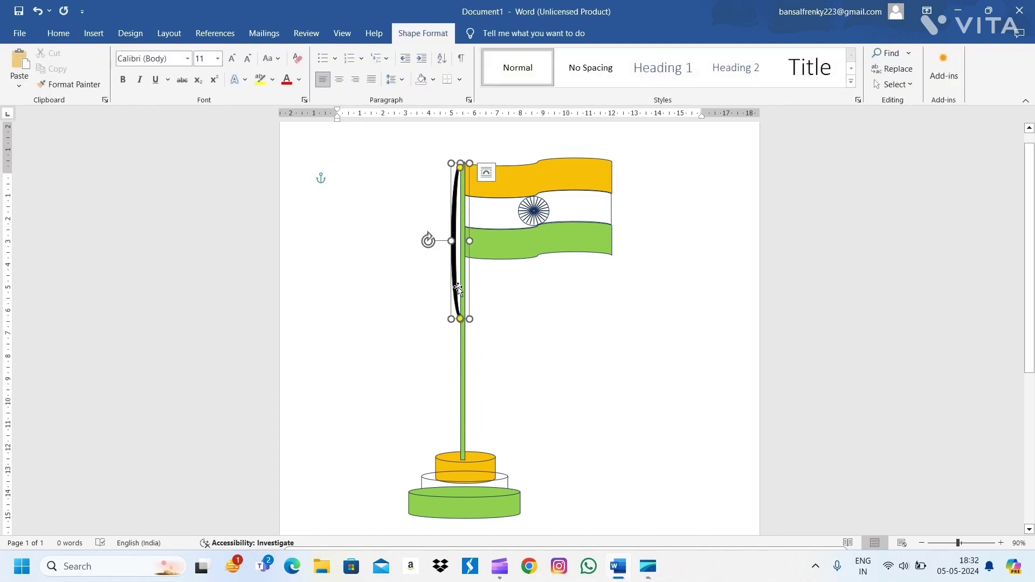
Copy the black arc and nudge the copy down the lower pole toward the base.
{"action": "left_click_drag", "start_coordinate": [458, 288], "coordinate": [492, 306]}
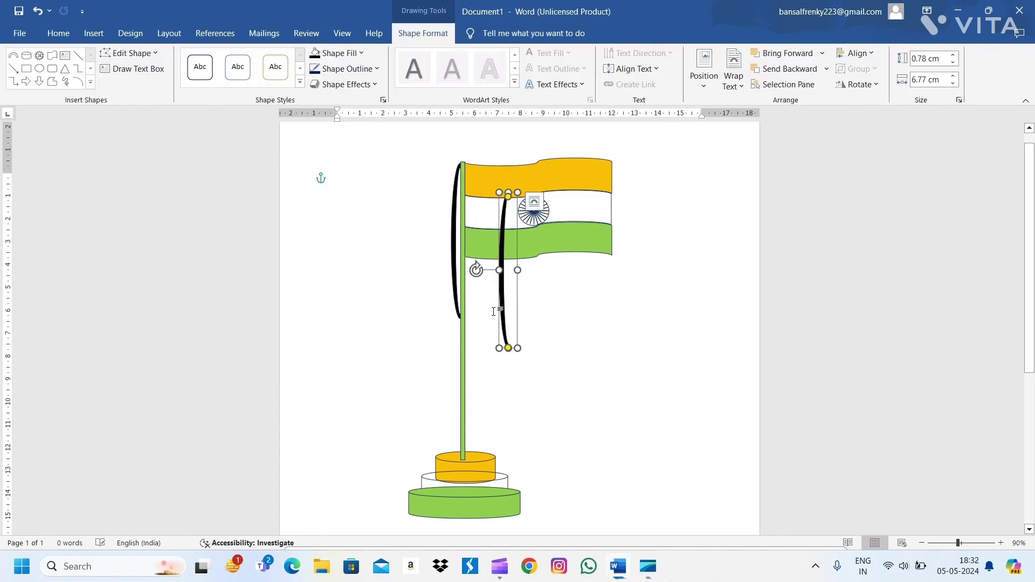
{"action": "mouse_move", "coordinate": [475, 269]}
{"action": "left_mouse_down"}
{"action": "mouse_move", "coordinate": [589, 244]}
{"action": "mouse_move", "coordinate": [594, 275]}
{"action": "left_mouse_up"}
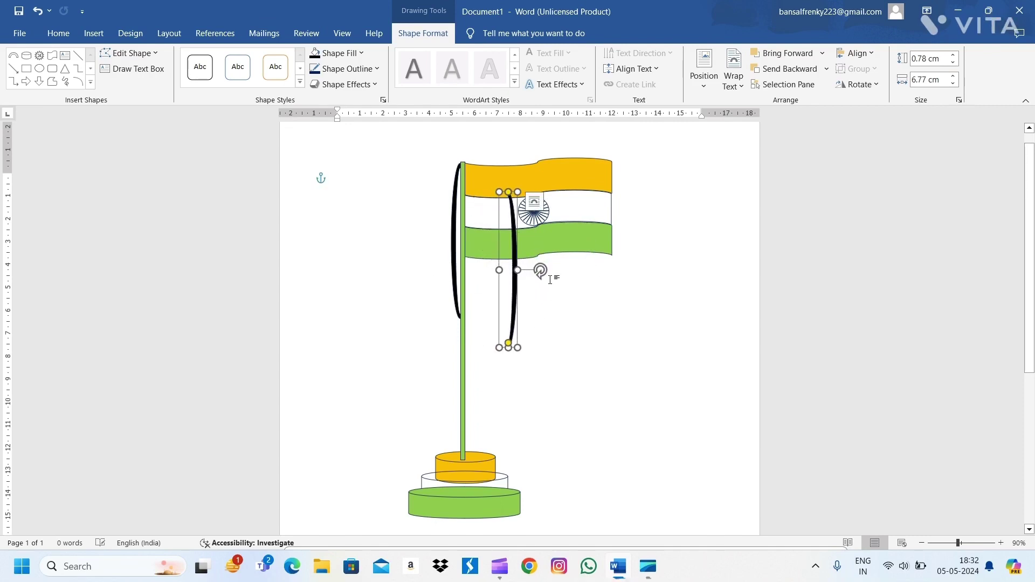
{"action": "key", "text": "ctrl+z"}
{"action": "key", "text": "Down"}
{"action": "key", "text": "Down"}
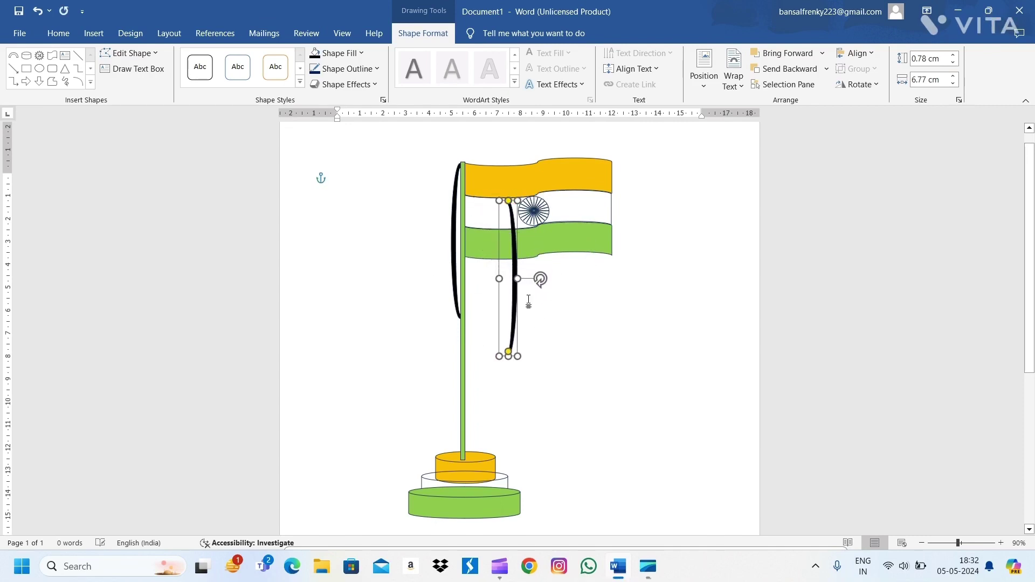
{"action": "key", "text": "Down"}
{"action": "key", "text": "Down"}
{"action": "key", "text": "Down"}
{"action": "key", "text": "Down"}
{"action": "key", "text": "Down"}
{"action": "key", "text": "Down"}
{"action": "key", "text": "Left"}
{"action": "key", "text": "Left"}
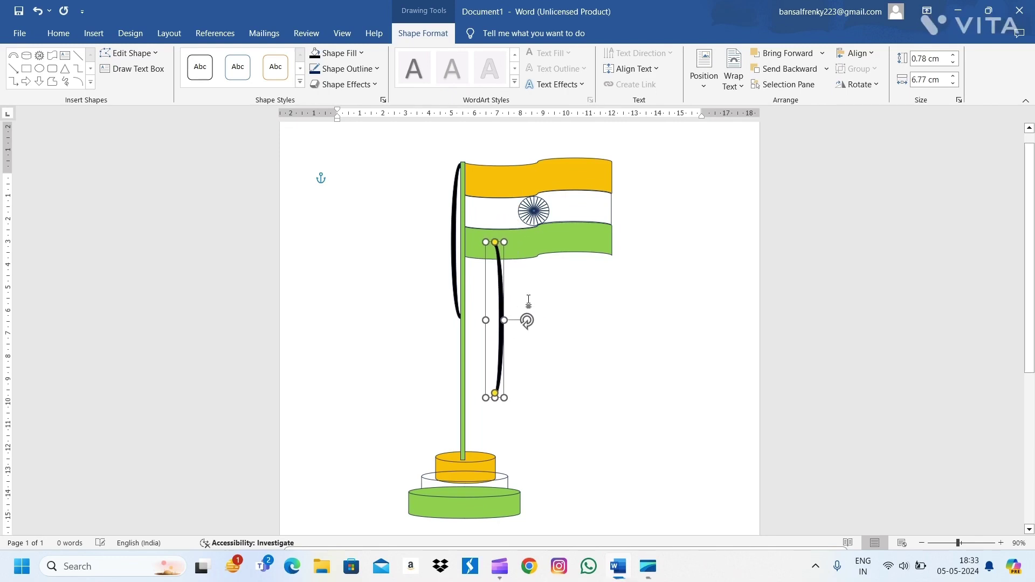
{"action": "key", "text": "Left"}
{"action": "key", "text": "Left"}
{"action": "key", "text": "Down"}
{"action": "key", "text": "Down"}
{"action": "key", "text": "Down"}
{"action": "key", "text": "Down"}
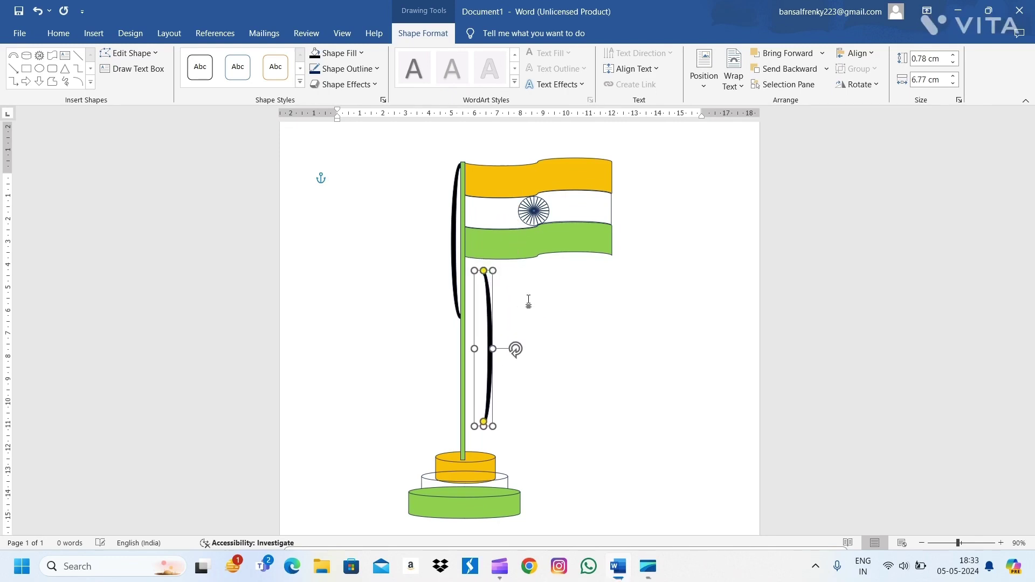
{"action": "key", "text": "Down"}
{"action": "key", "text": "Down"}
{"action": "key", "text": "Down"}
{"action": "key", "text": "Left"}
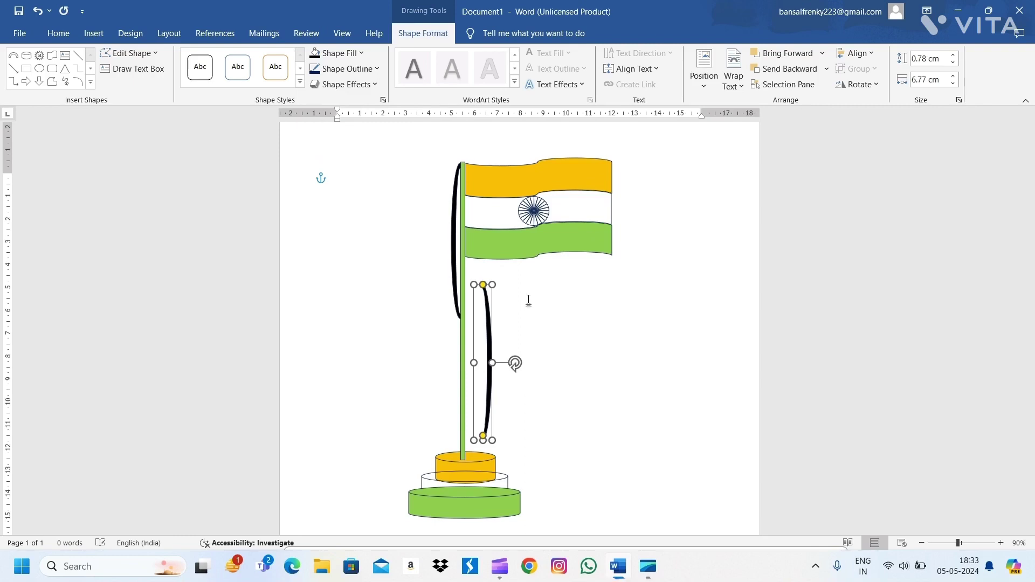
{"action": "key", "text": "Down"}
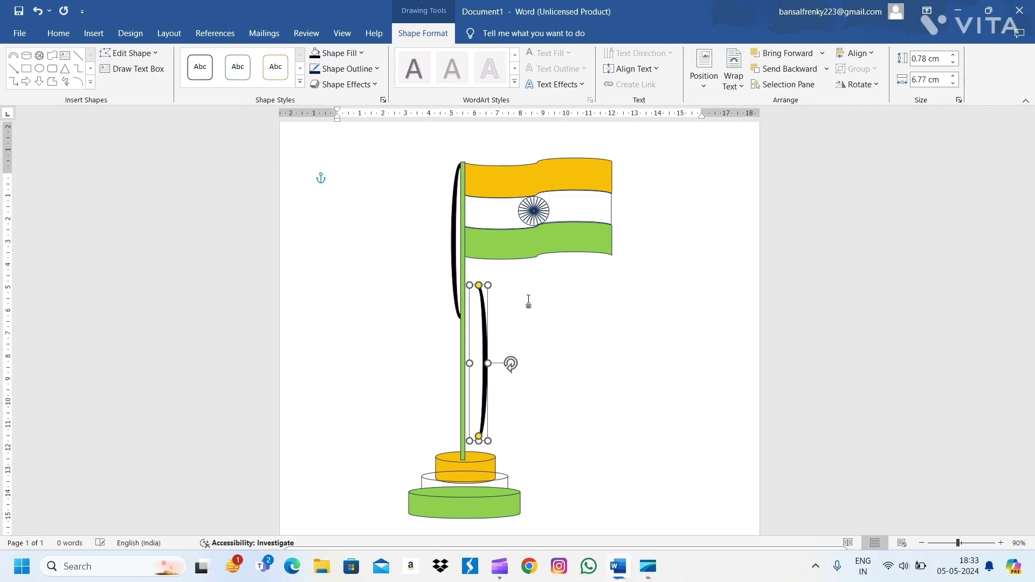
{"action": "key", "text": "Down"}
{"action": "key", "text": "Down"}
{"action": "key", "text": "Down"}
{"action": "key", "text": "Left"}
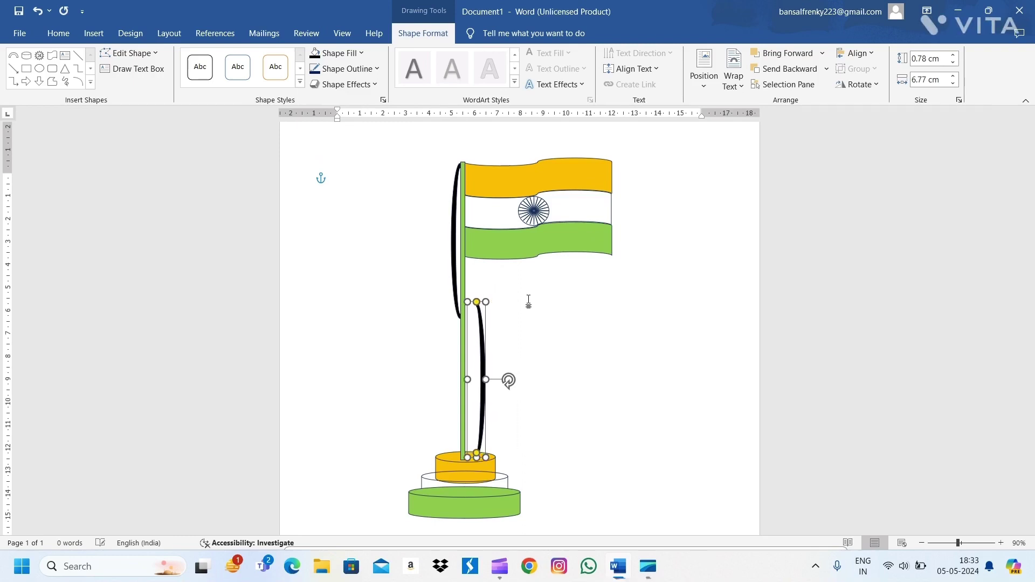
{"action": "key", "text": "Down"}
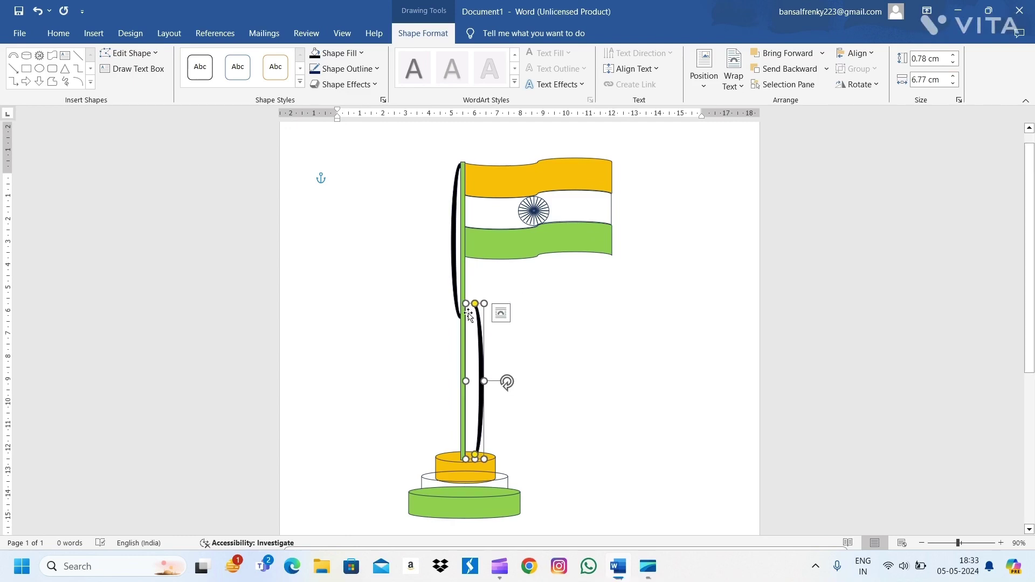
Stretch the copy's top to meet the upper arc, making it 0.94 by 6.09 cm.
{"action": "left_click_drag", "start_coordinate": [466, 303], "coordinate": [463, 320]}
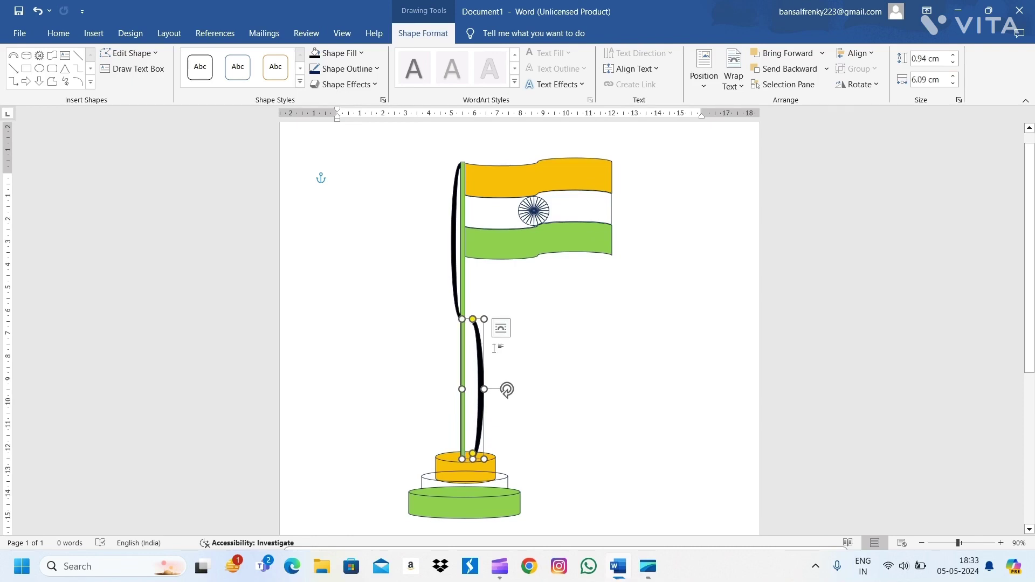
{"action": "key", "text": "Left"}
{"action": "key", "text": "Up"}
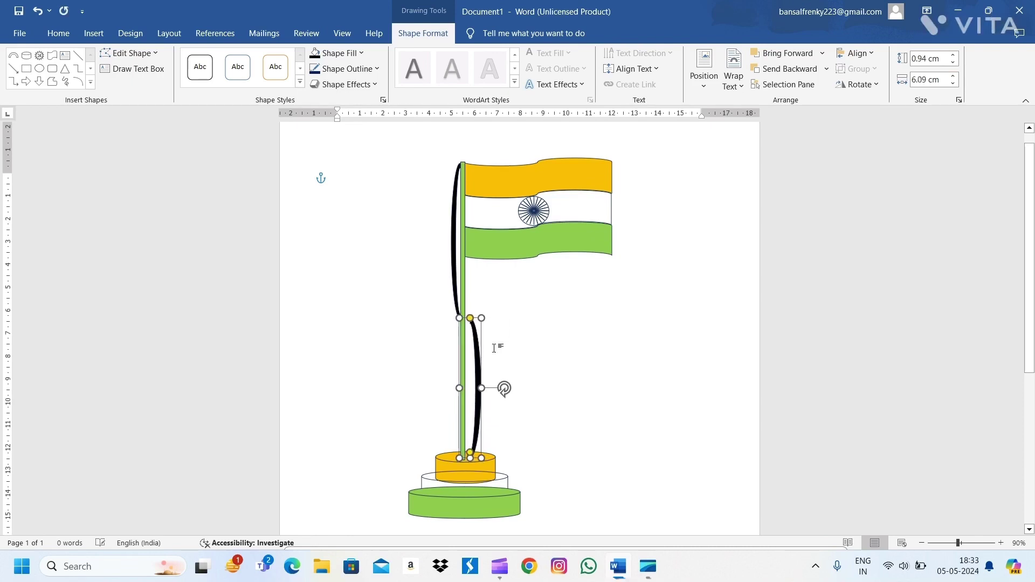
{"action": "key", "text": "Left"}
{"action": "key", "text": "Left"}
{"action": "key", "text": "Left"}
{"action": "key", "text": "Left"}
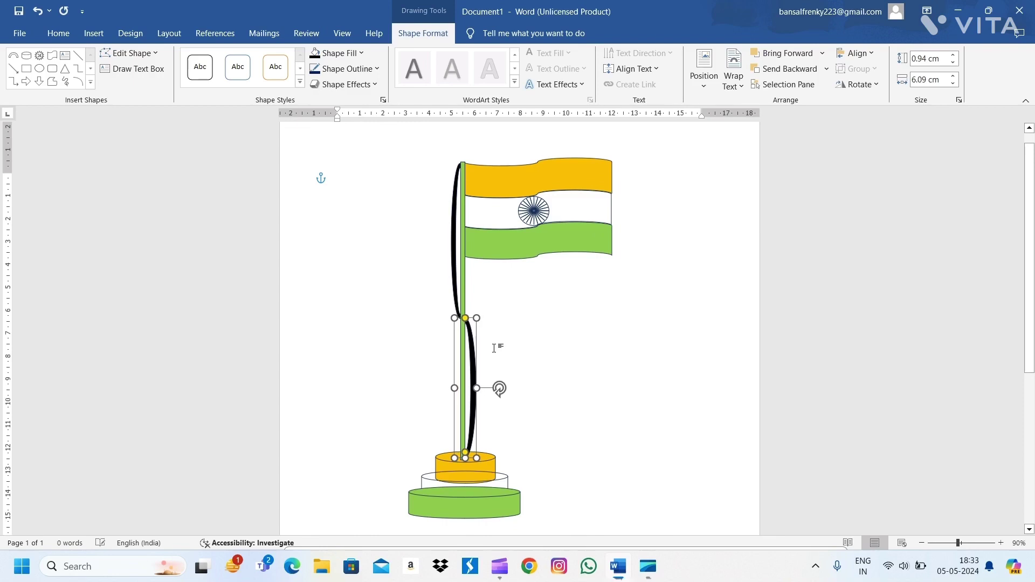
{"action": "key", "text": "Left"}
{"action": "key", "text": "Left"}
{"action": "key", "text": "Up"}
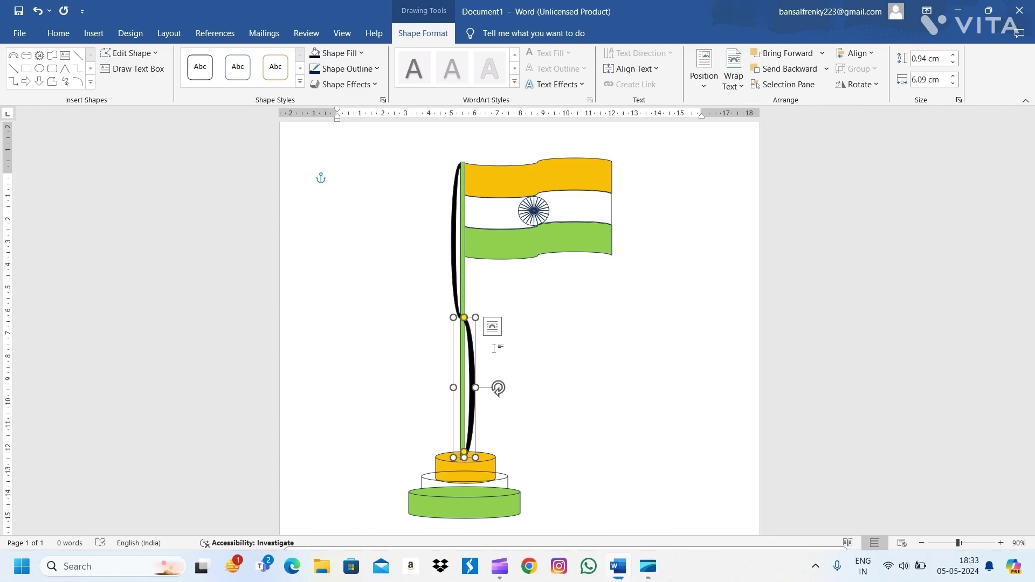
Send the lower black arc back two layers, checking the order in the Selection Pane.
{"action": "left_click", "coordinate": [549, 356]}
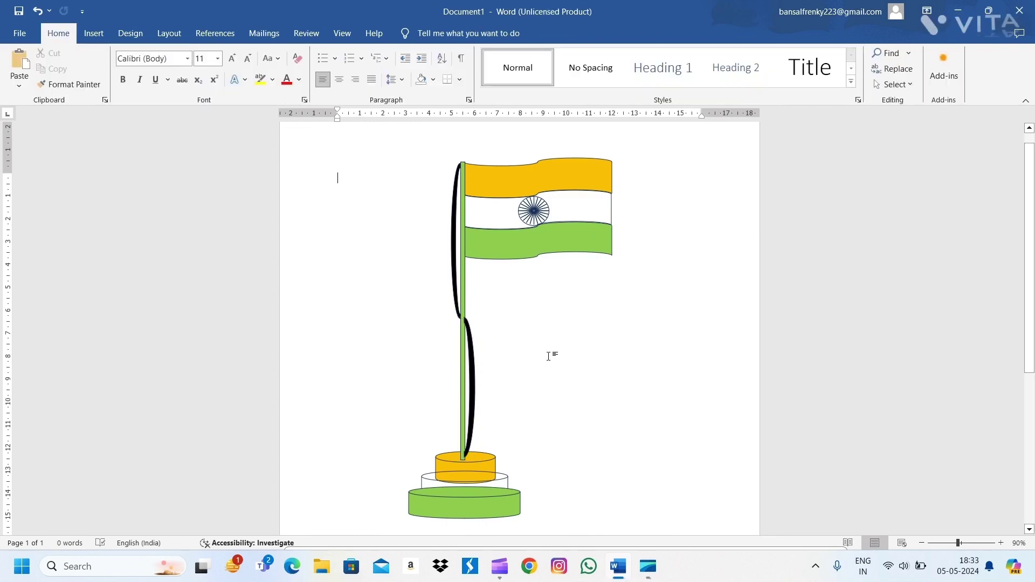
{"action": "left_click", "coordinate": [474, 364]}
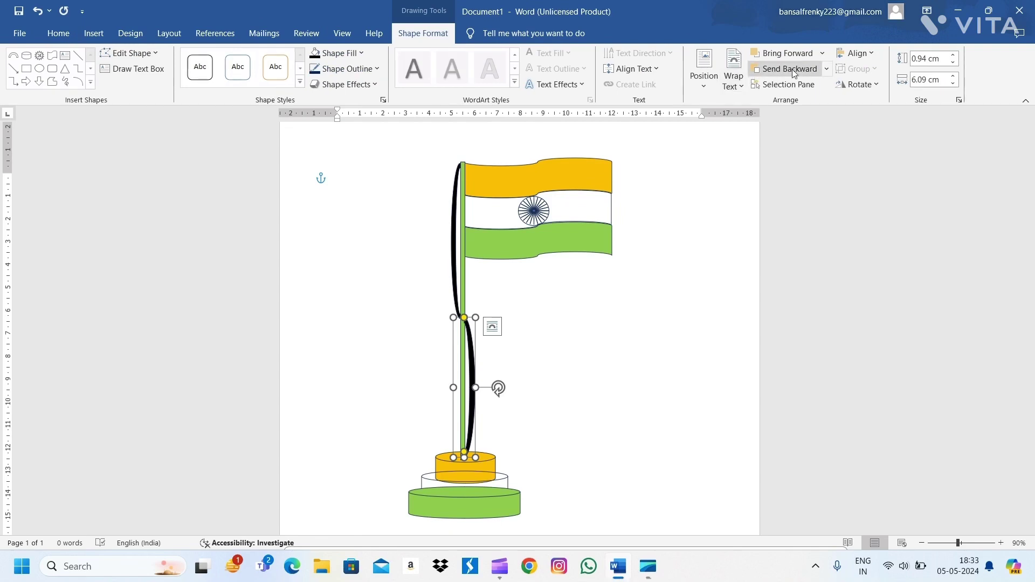
{"action": "left_click", "coordinate": [827, 68]}
{"action": "left_click", "coordinate": [813, 84]}
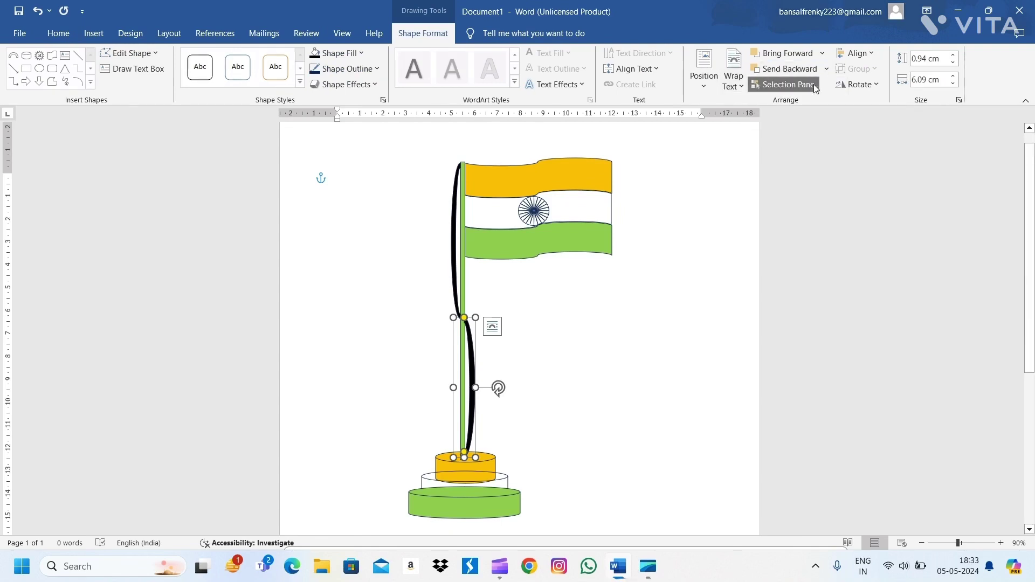
{"action": "left_click", "coordinate": [816, 86]}
{"action": "left_click", "coordinate": [818, 70]}
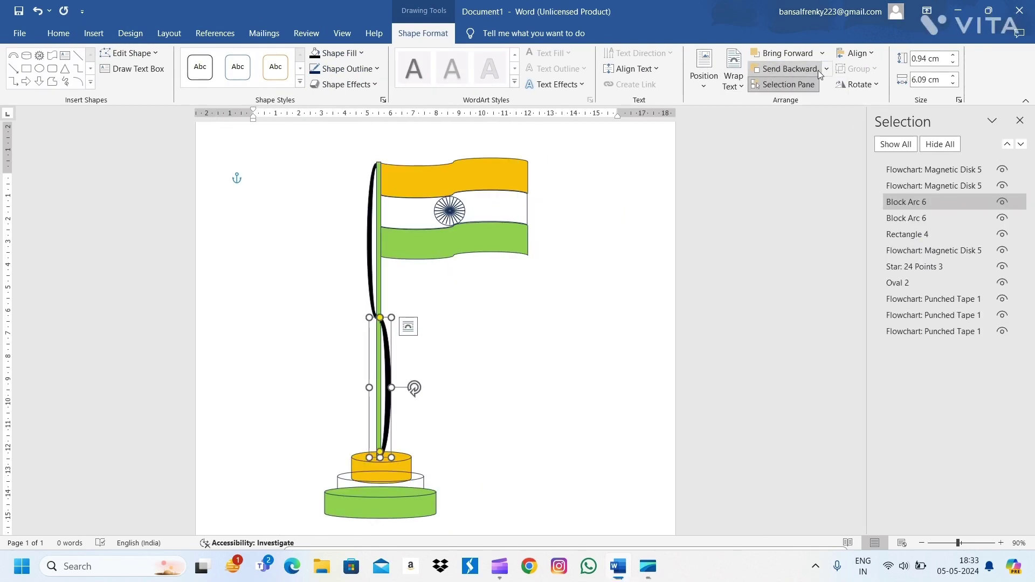
{"action": "left_click", "coordinate": [830, 70]}
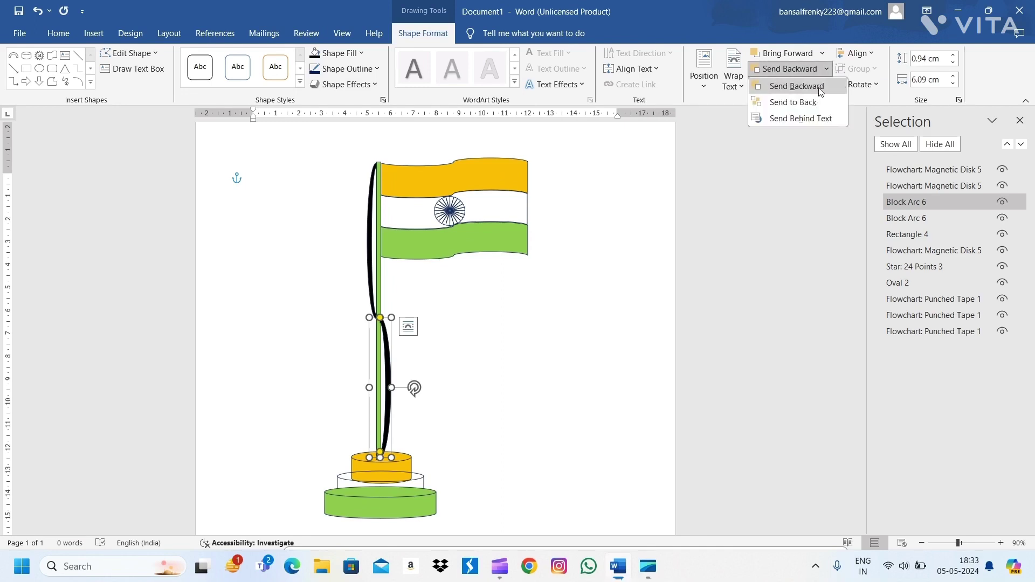
{"action": "left_click", "coordinate": [820, 87]}
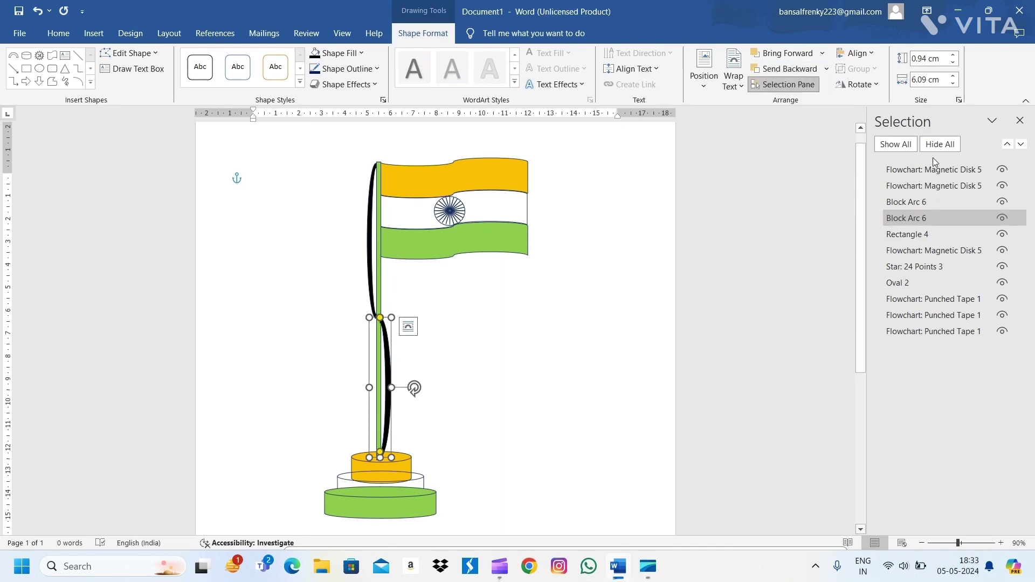
{"action": "left_click", "coordinate": [1020, 121]}
Push the lower arc one more layer back and check the finished drawing.
{"action": "left_click", "coordinate": [828, 69]}
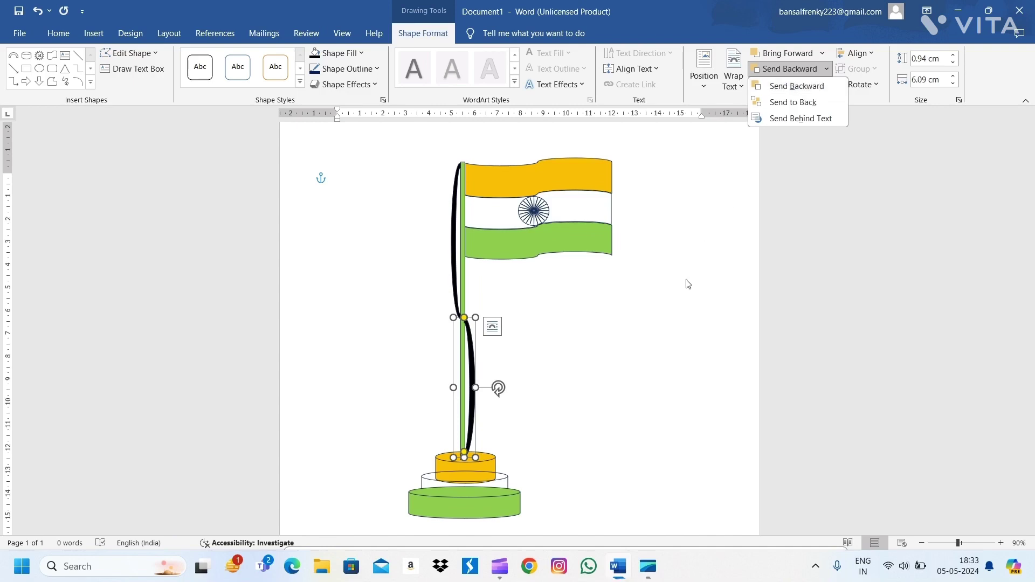
{"action": "left_click", "coordinate": [670, 314]}
{"action": "left_click", "coordinate": [551, 367]}
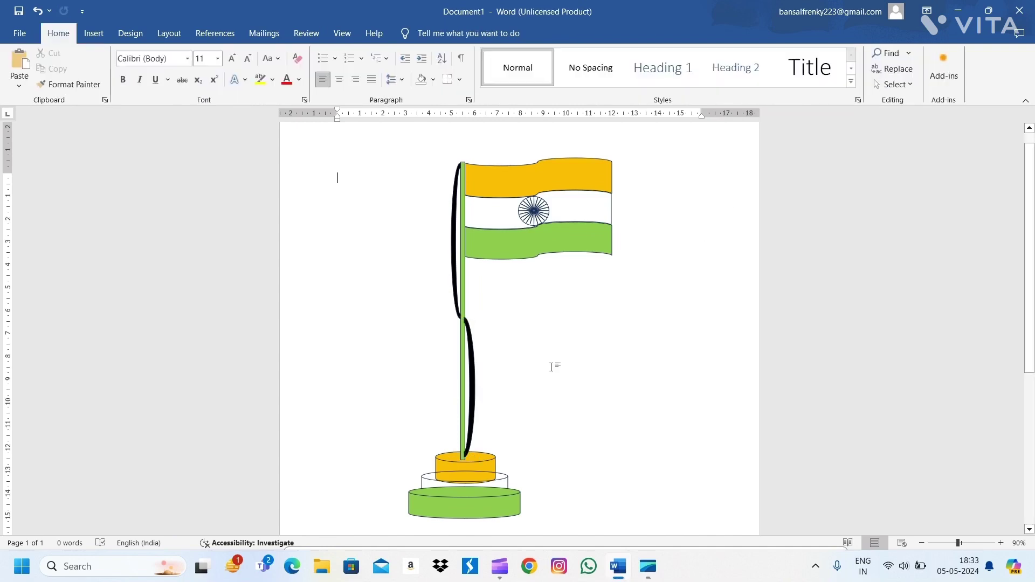
{"action": "left_click", "coordinate": [475, 357]}
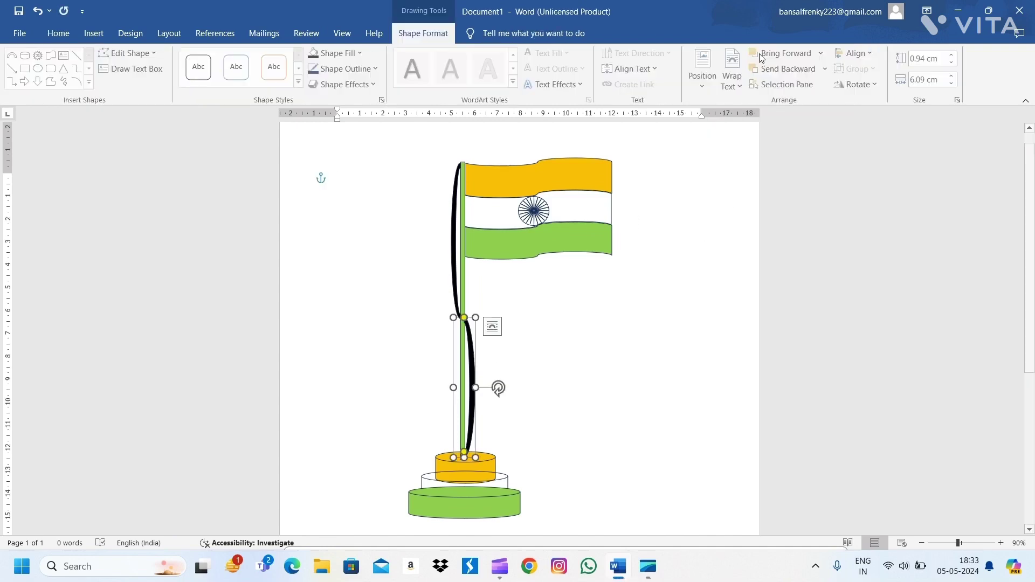
{"action": "left_click", "coordinate": [828, 68]}
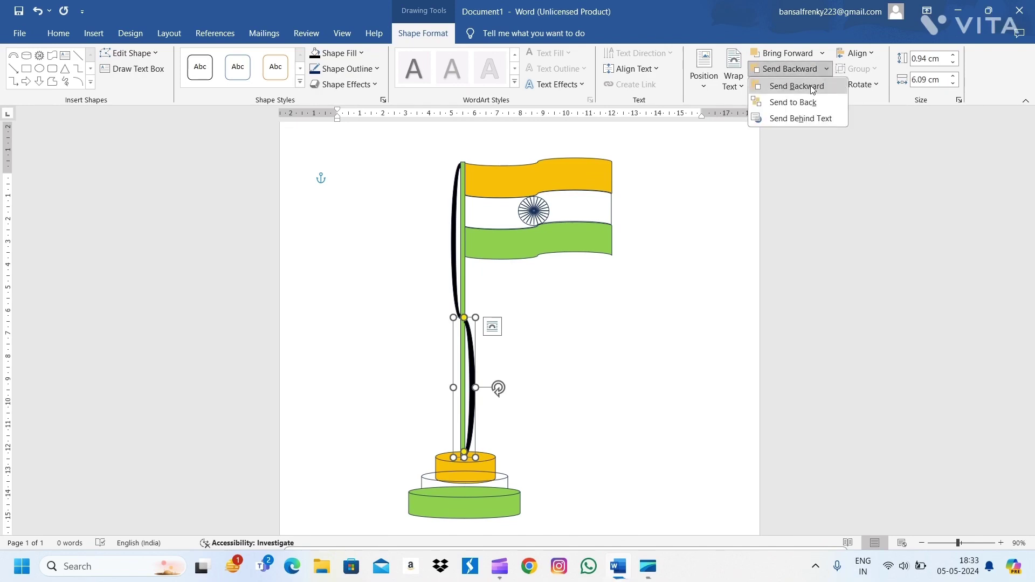
{"action": "left_click", "coordinate": [792, 83]}
{"action": "left_click", "coordinate": [659, 286]}
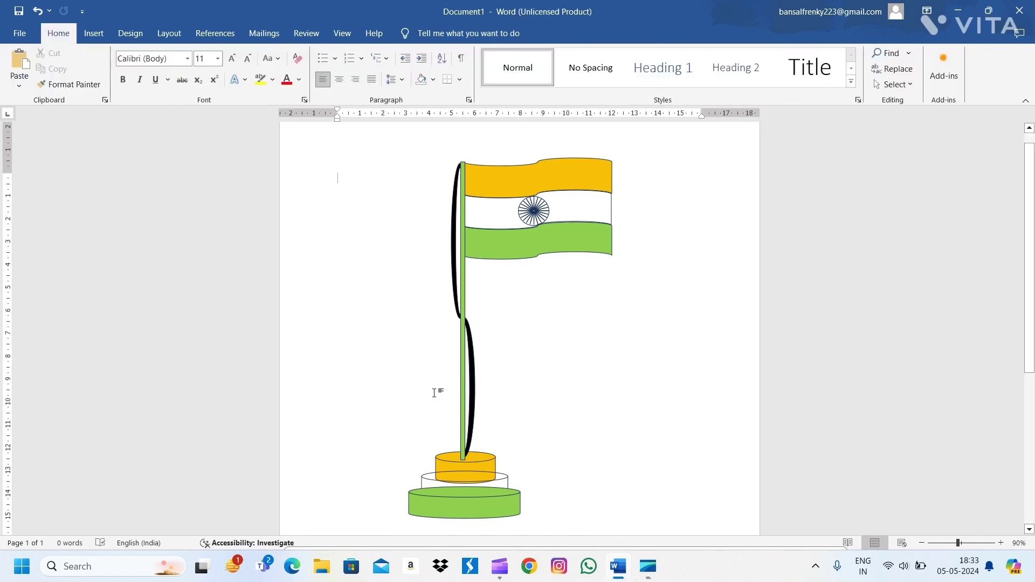
{"action": "left_click", "coordinate": [475, 384]}
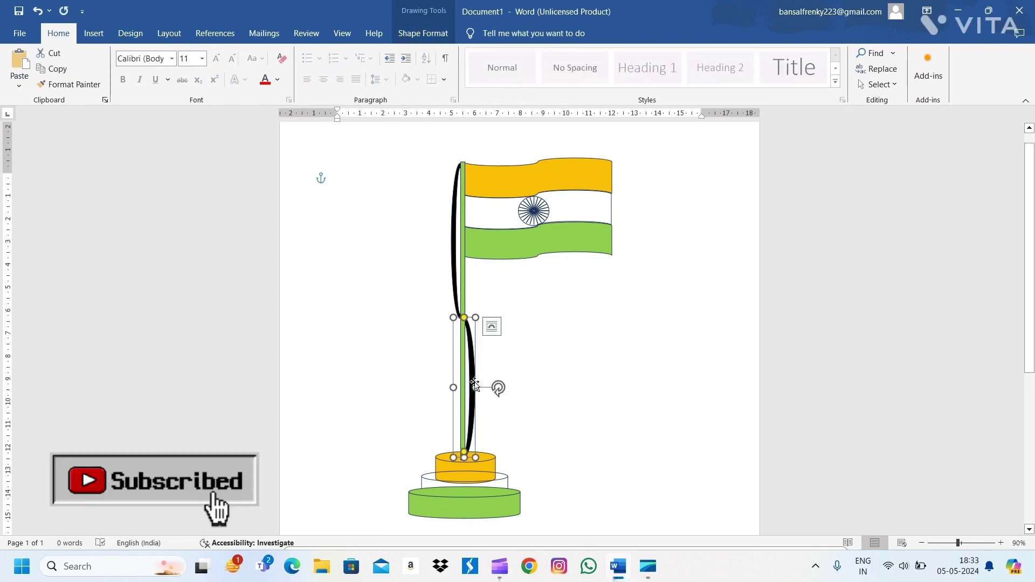
{"action": "left_click", "coordinate": [530, 378]}
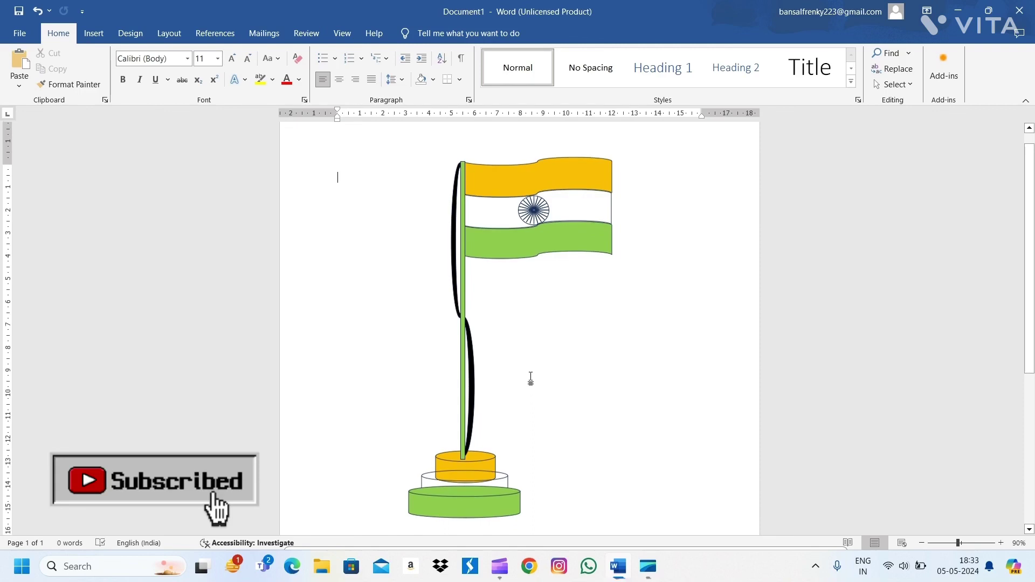
{"action": "scroll", "coordinate": [531, 379], "scroll_direction": "up", "scroll_amount": 1}
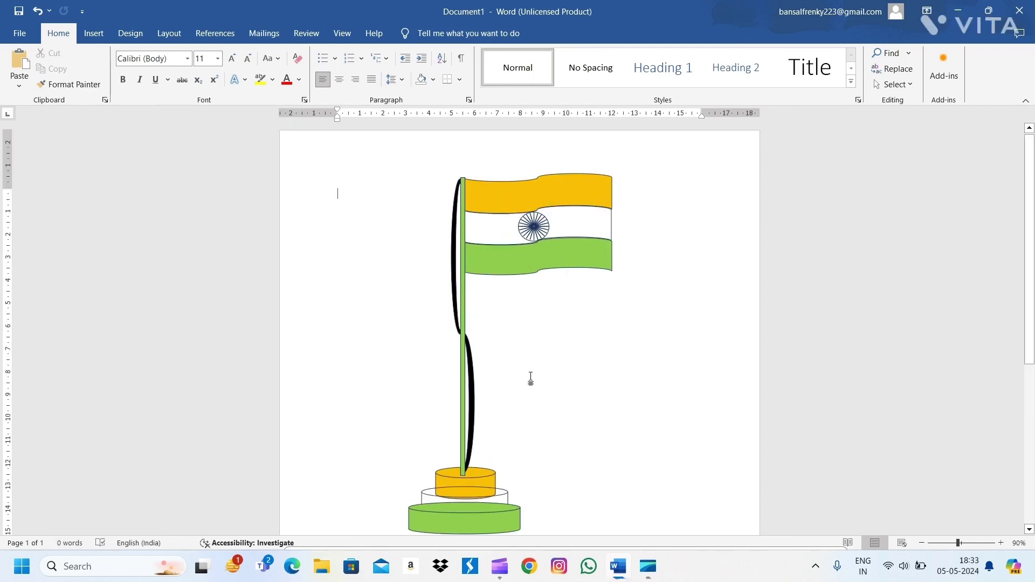